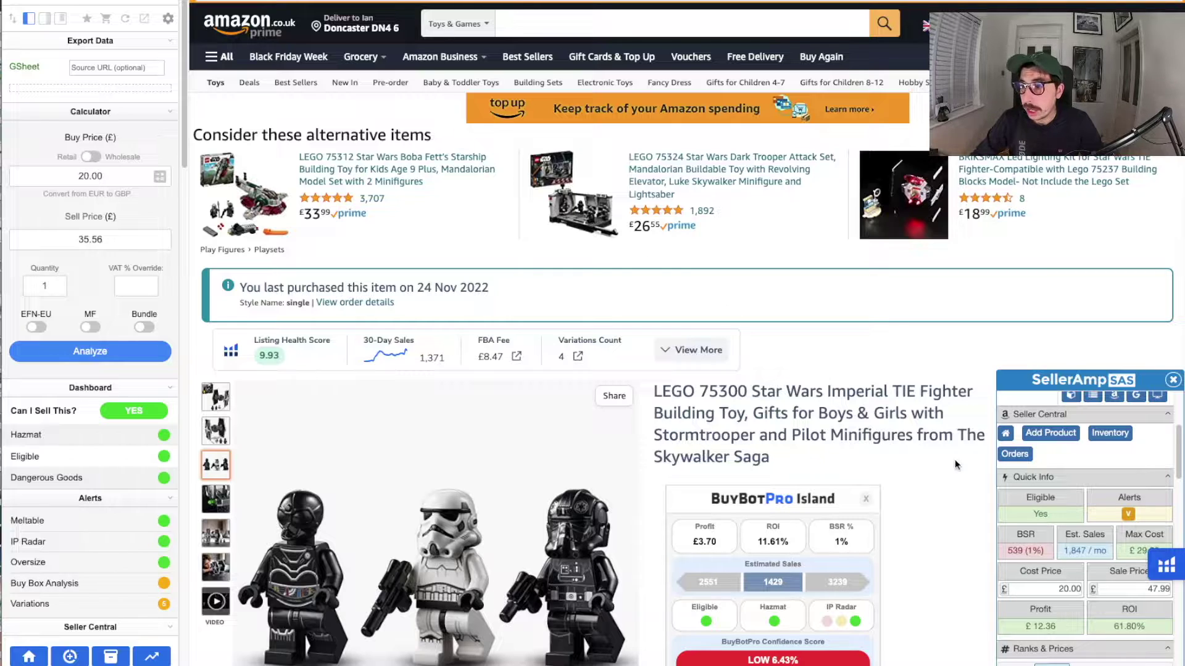
pyautogui.scroll(4, 1056, 537)
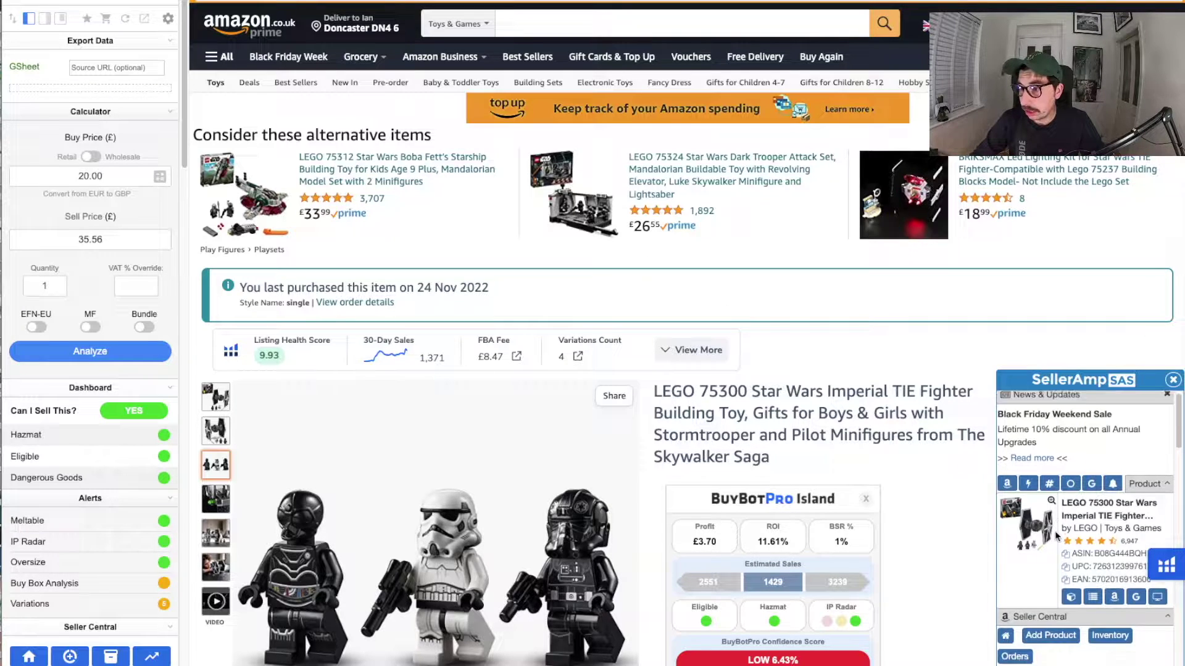
pyautogui.scroll(1, 1057, 536)
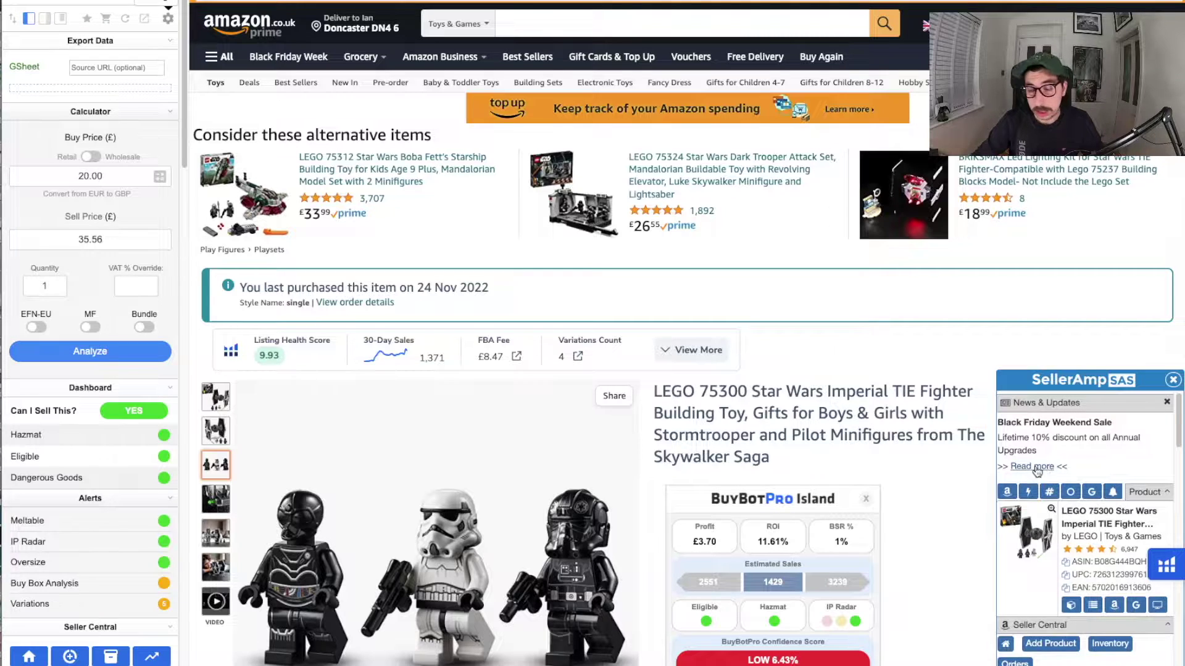
pyautogui.moveTo(1056, 454); pyautogui.dragTo(1002, 435)
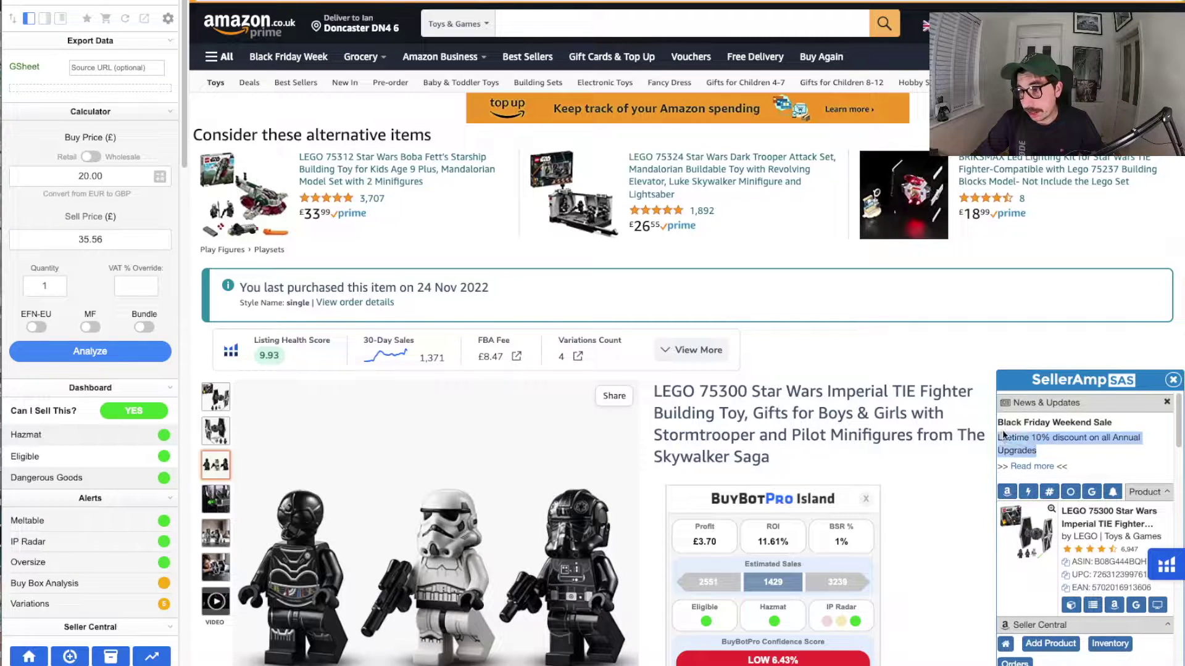
pyautogui.click(968, 367)
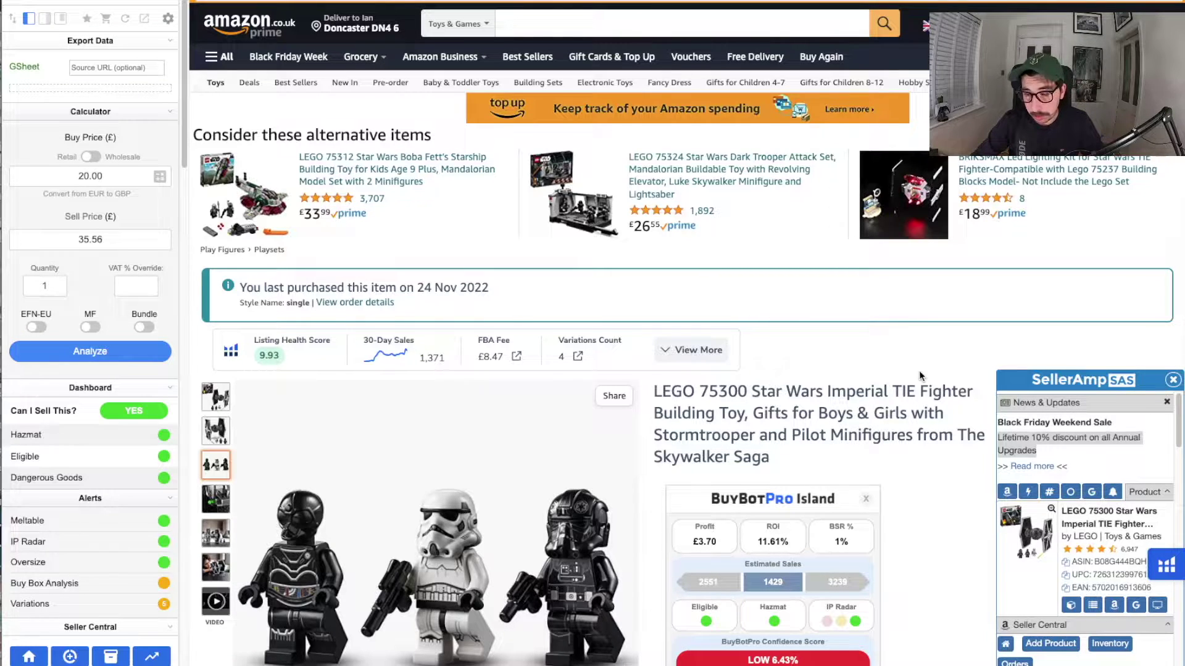
pyautogui.scroll(-1, 925, 370)
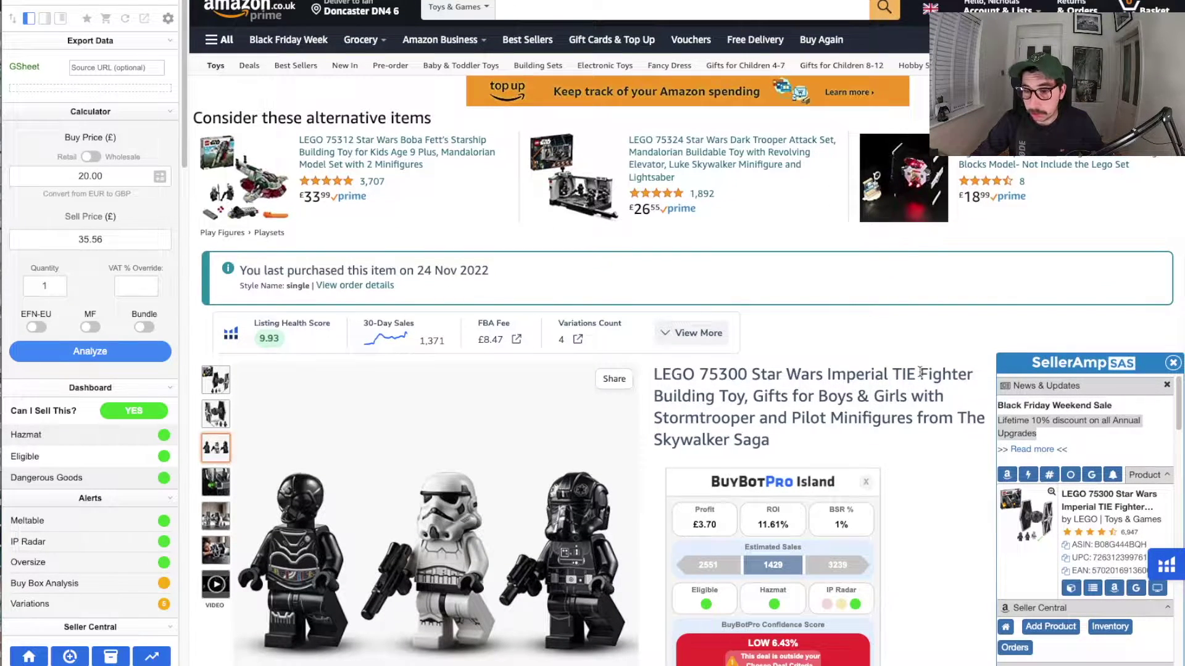
pyautogui.scroll(-1, 920, 372)
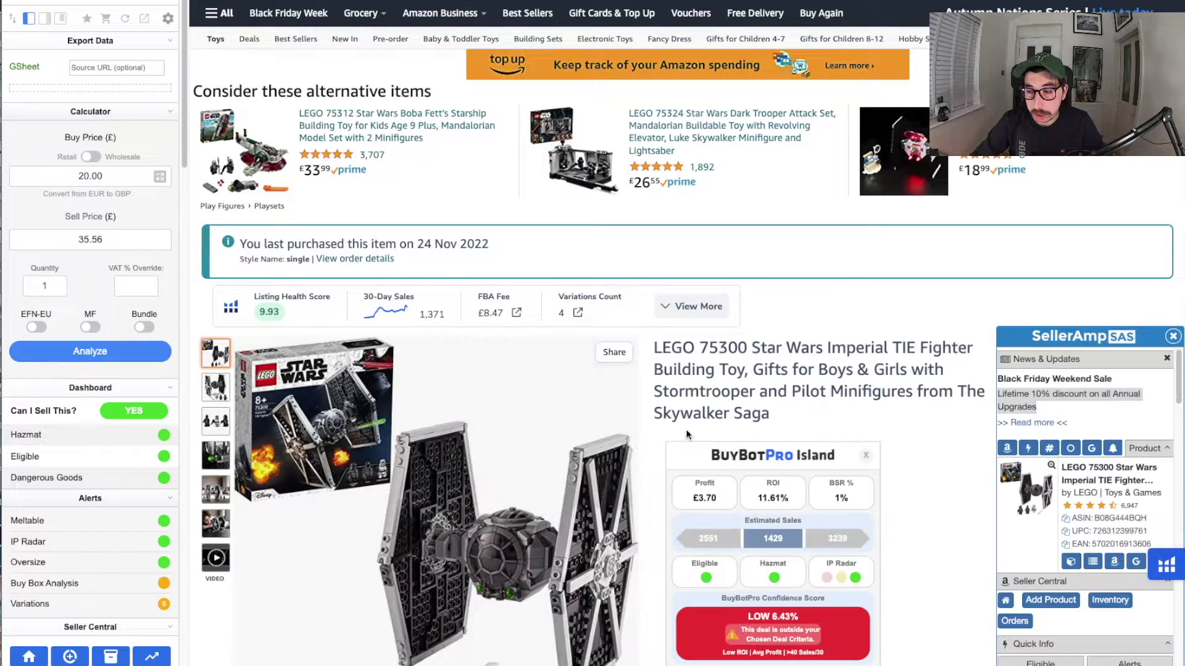
pyautogui.scroll(-4, 1066, 580)
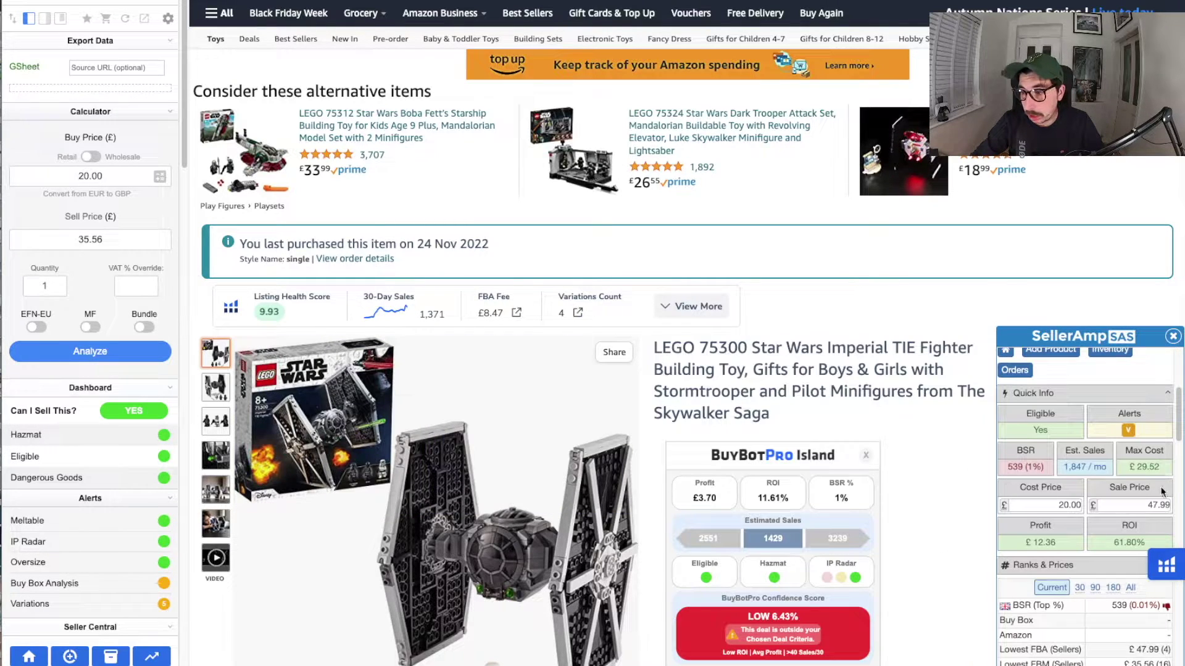
pyautogui.scroll(-10, 1161, 491)
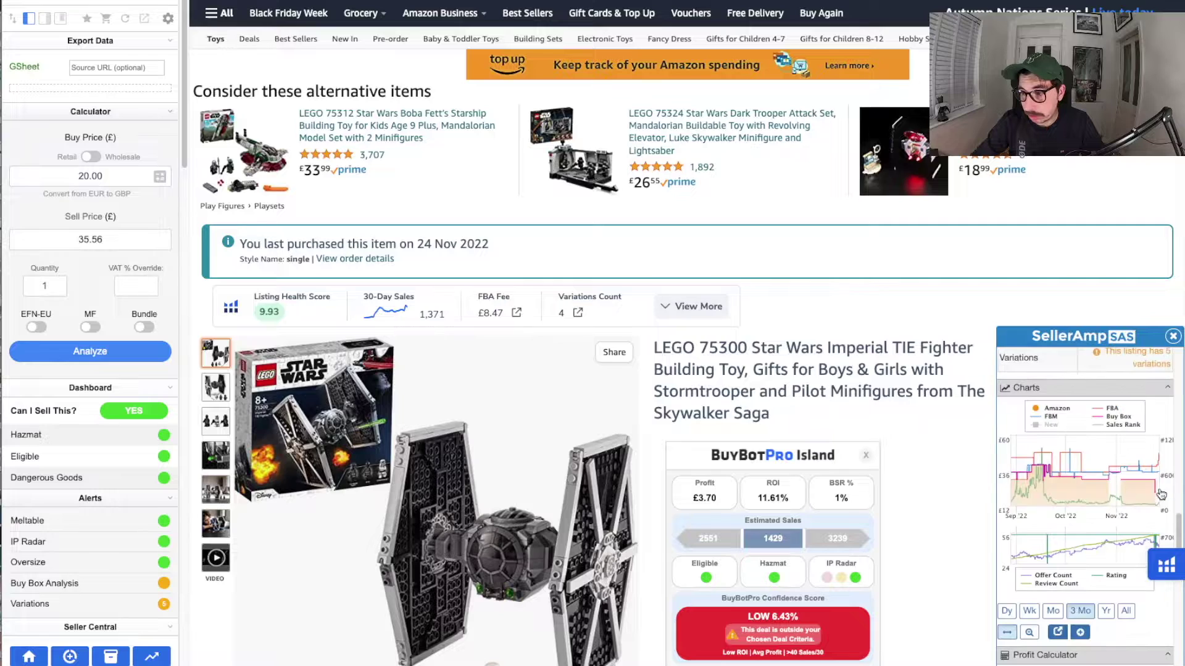
pyautogui.scroll(-10, 1161, 492)
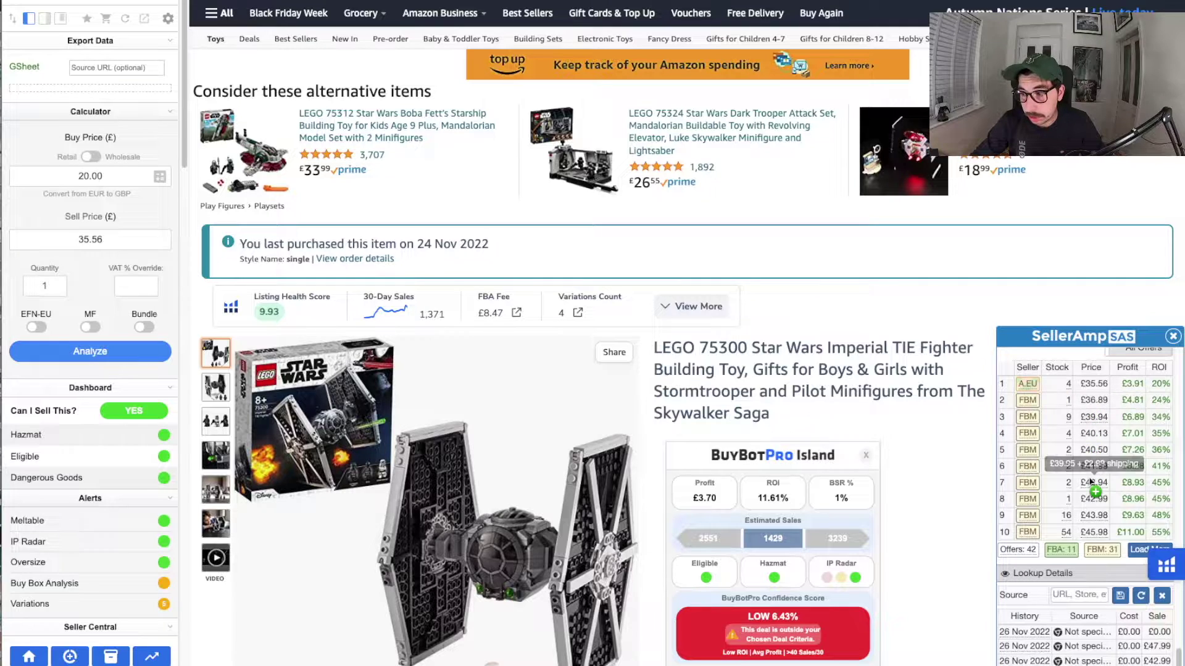
pyautogui.scroll(-8, 1090, 463)
pyautogui.click(1089, 484)
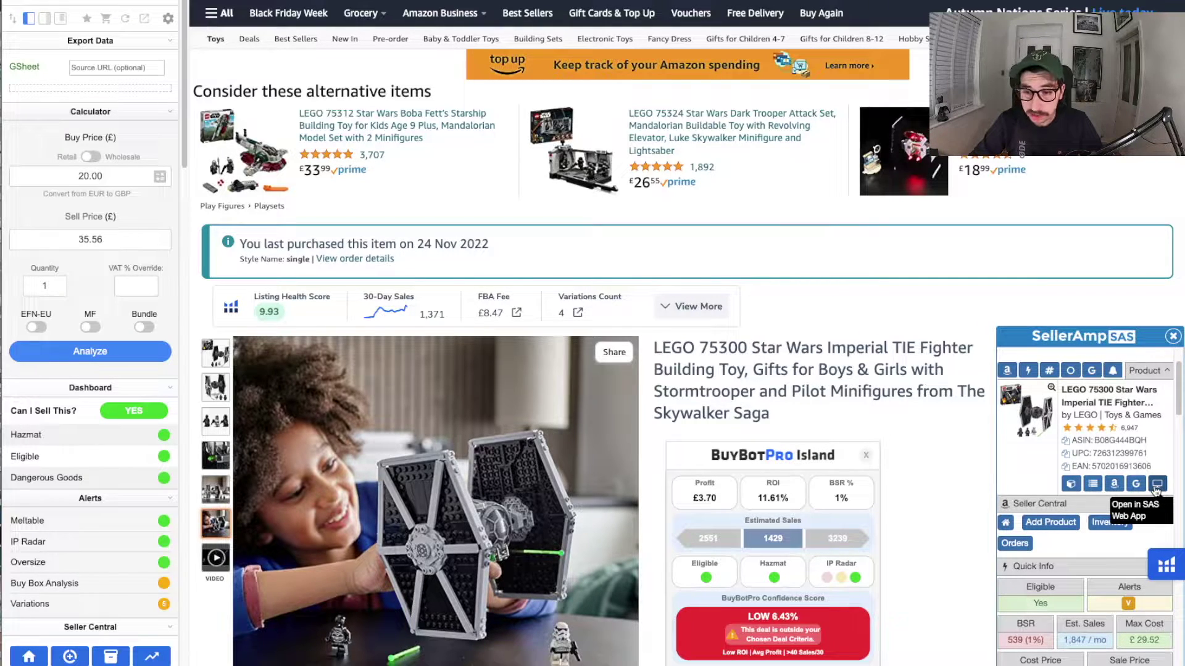
pyautogui.click(1155, 488)
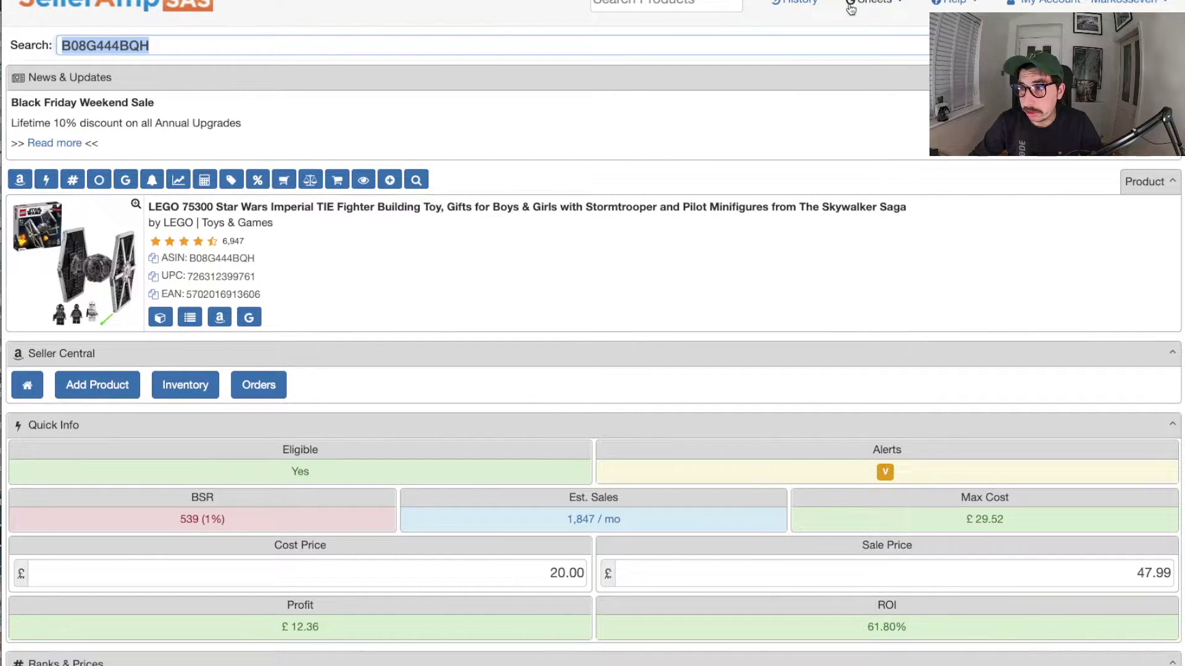
# Go to the SAS web app's Google Sheets setup page and edit the 'SAS Buy Sheet - 25' entry.
pyautogui.click(851, 7)
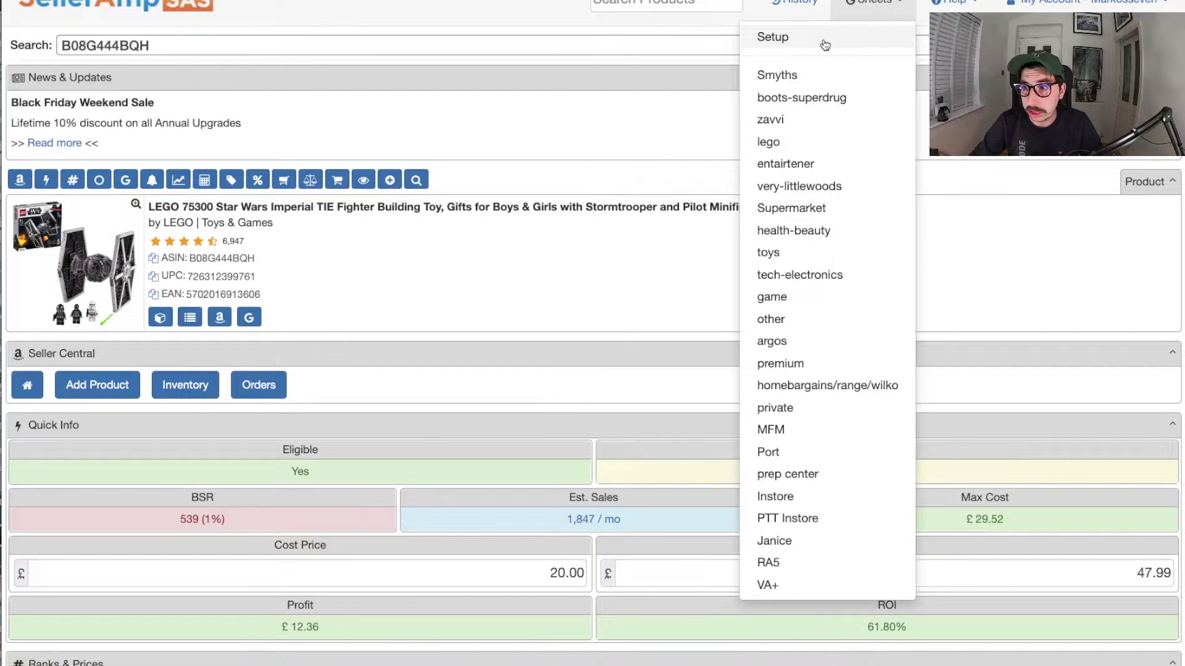
pyautogui.click(825, 40)
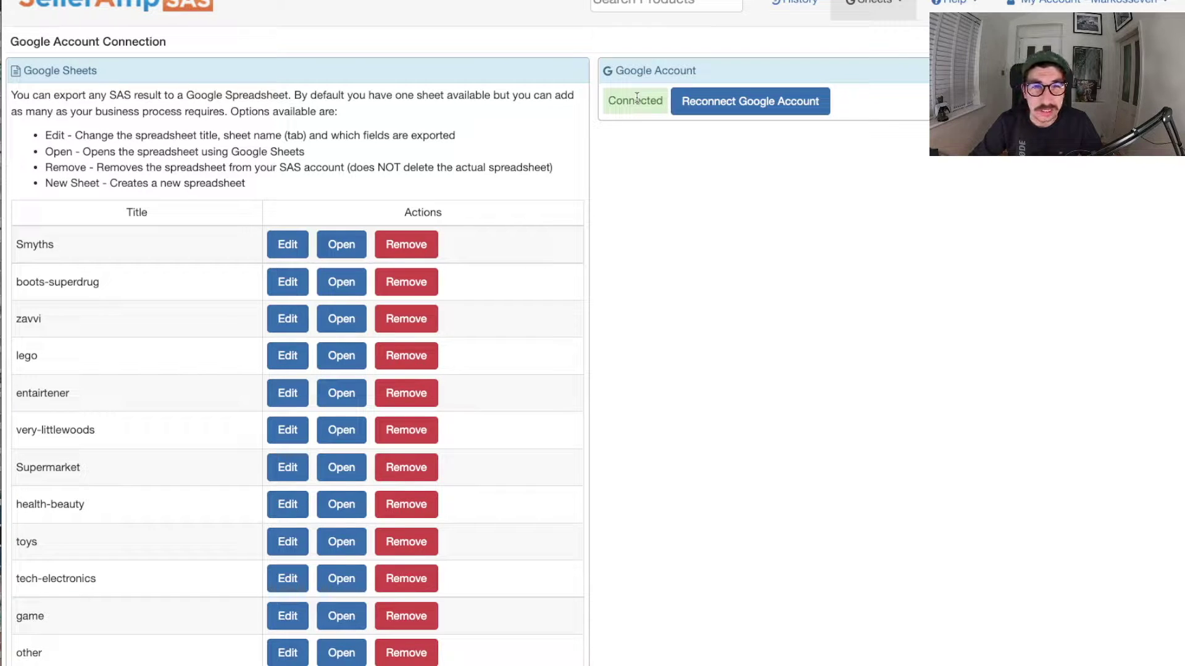
pyautogui.scroll(-5, 605, 166)
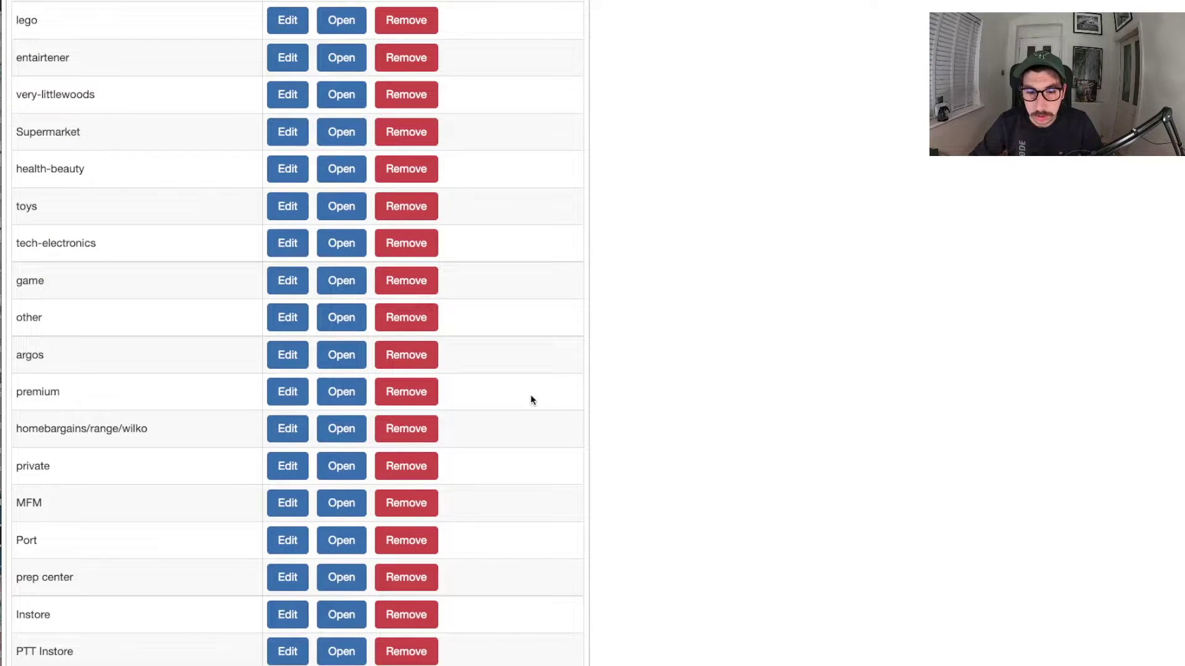
pyautogui.scroll(-1, 531, 399)
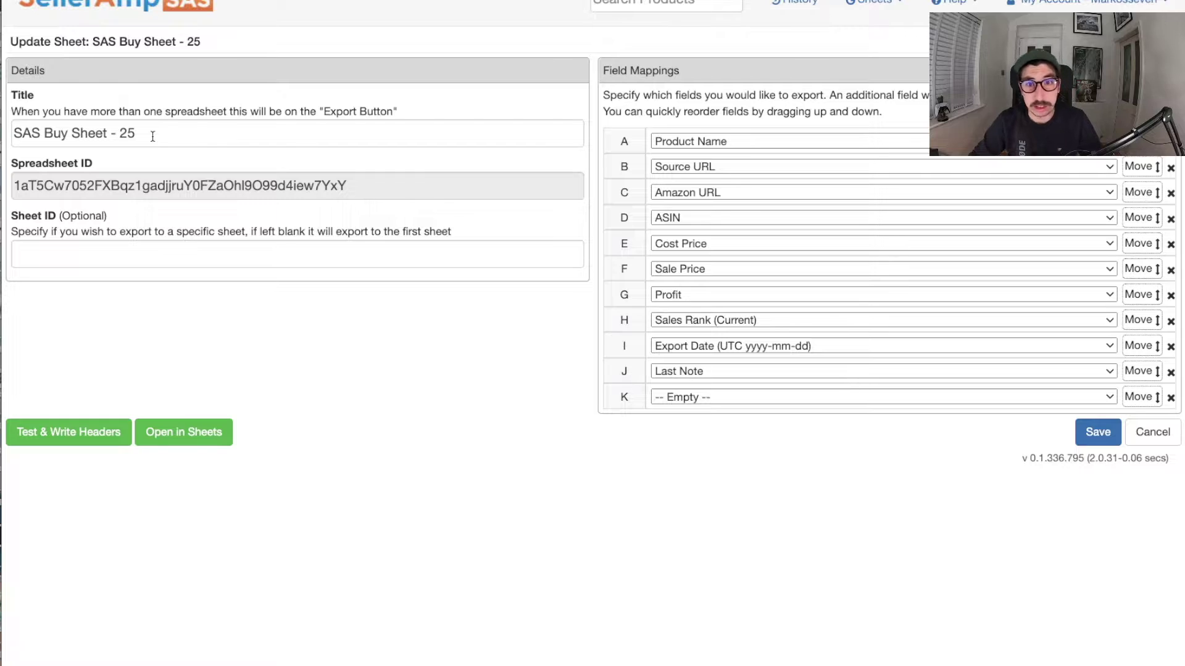
# Replace the export sheet's title 'SAS Buy Sheet - 25' with 'Youtube test'.
pyautogui.moveTo(152, 137); pyautogui.dragTo(15, 127)
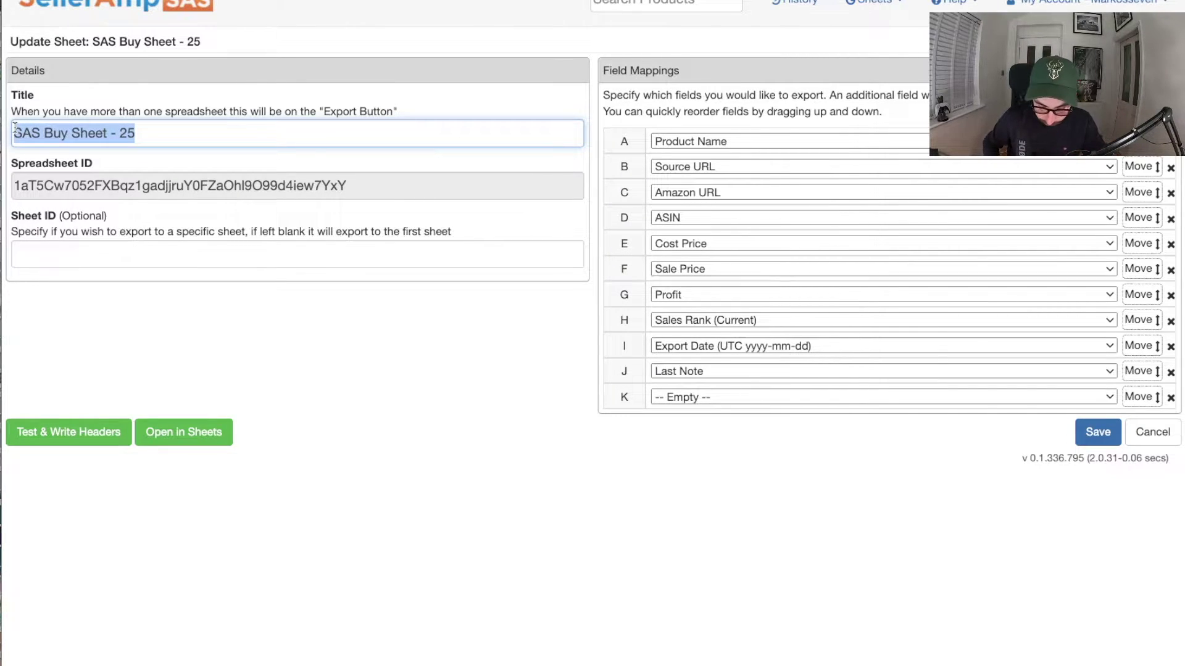
pyautogui.write('Youtube test')
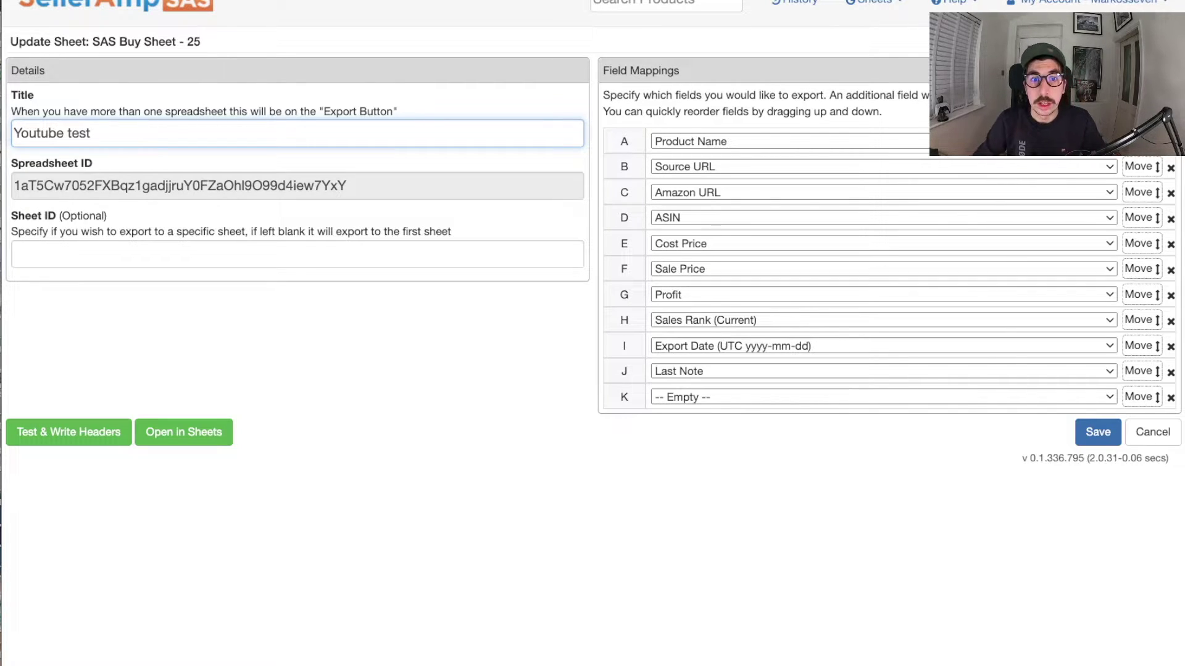
pyautogui.click(248, 307)
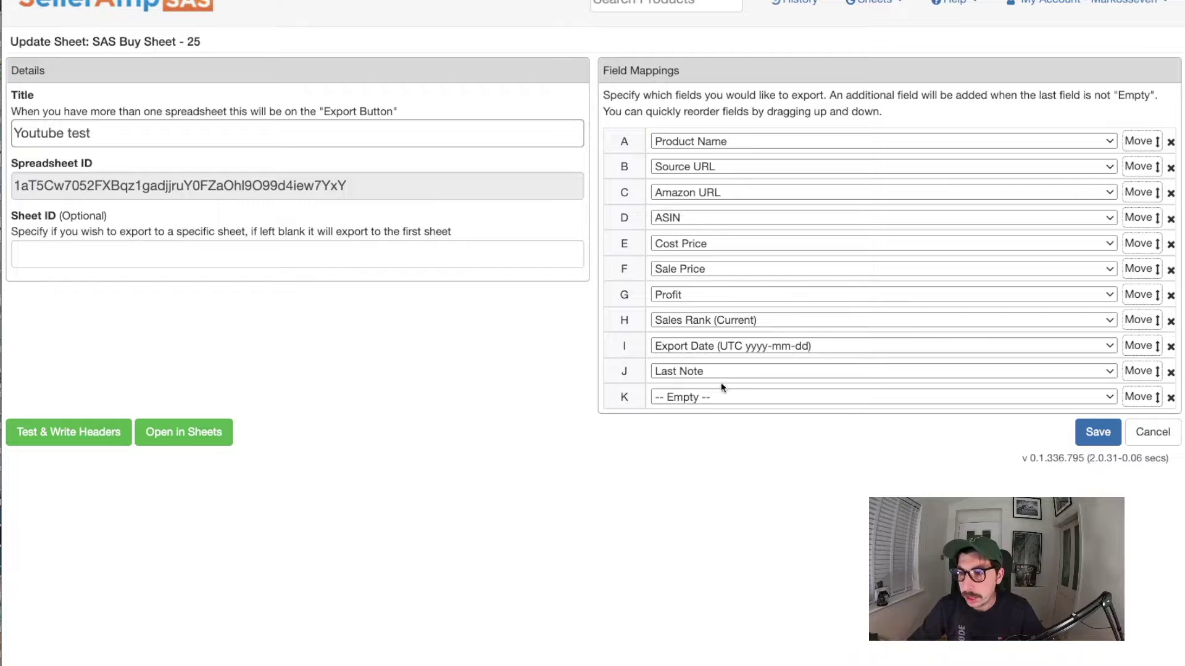
pyautogui.click(722, 395)
# Browse column K's available export fields and map column K to R.O.I.
pyautogui.scroll(-3, 728, 449)
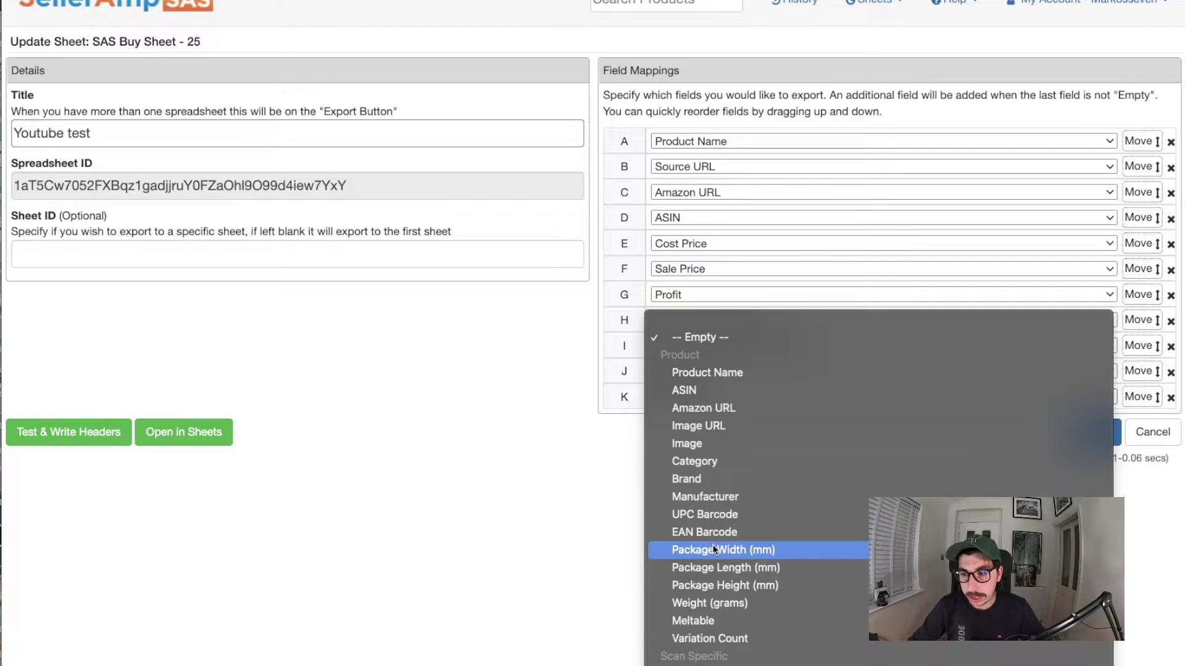
pyautogui.scroll(-2, 717, 583)
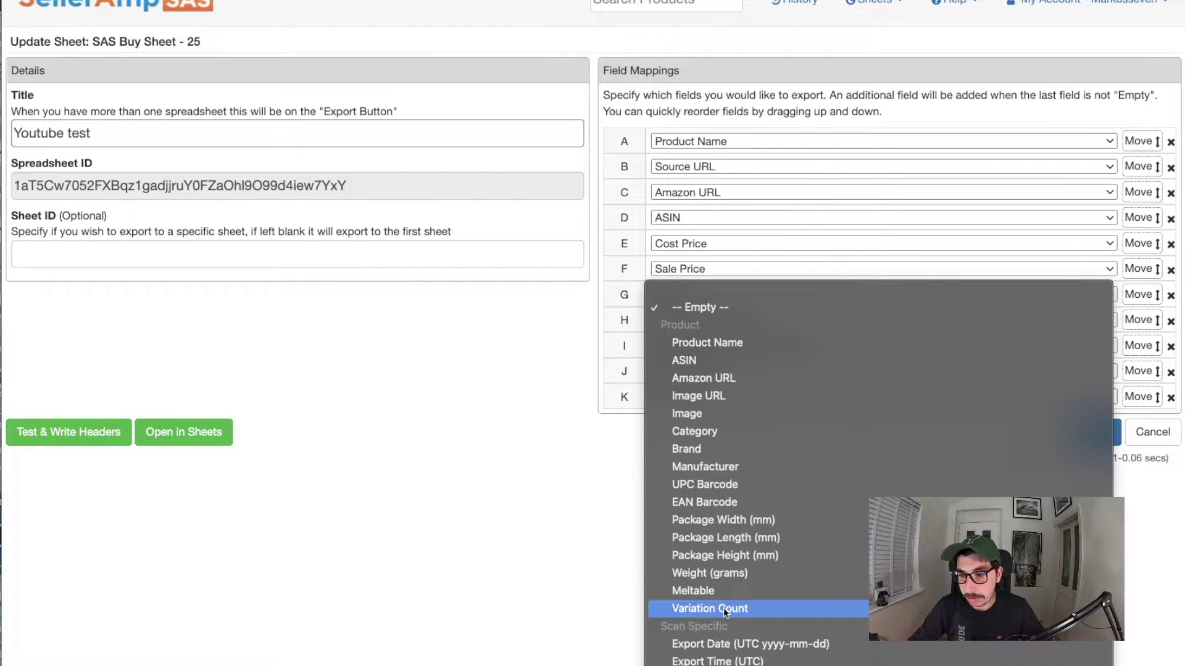
pyautogui.scroll(-3, 723, 608)
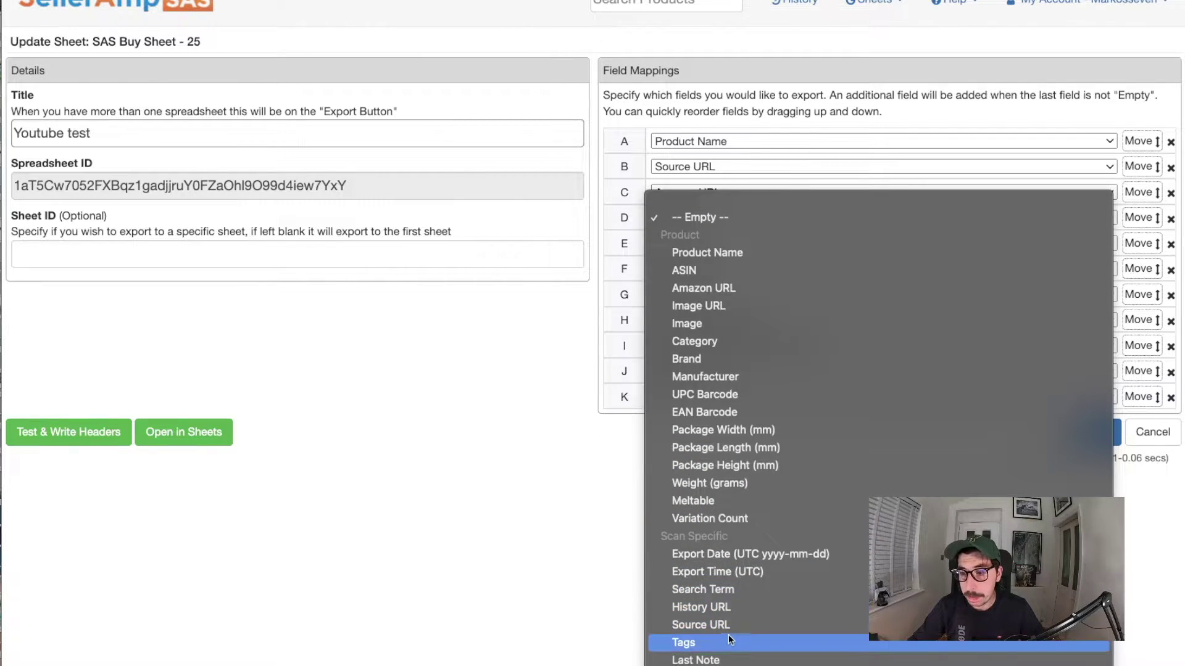
pyautogui.scroll(-2, 728, 638)
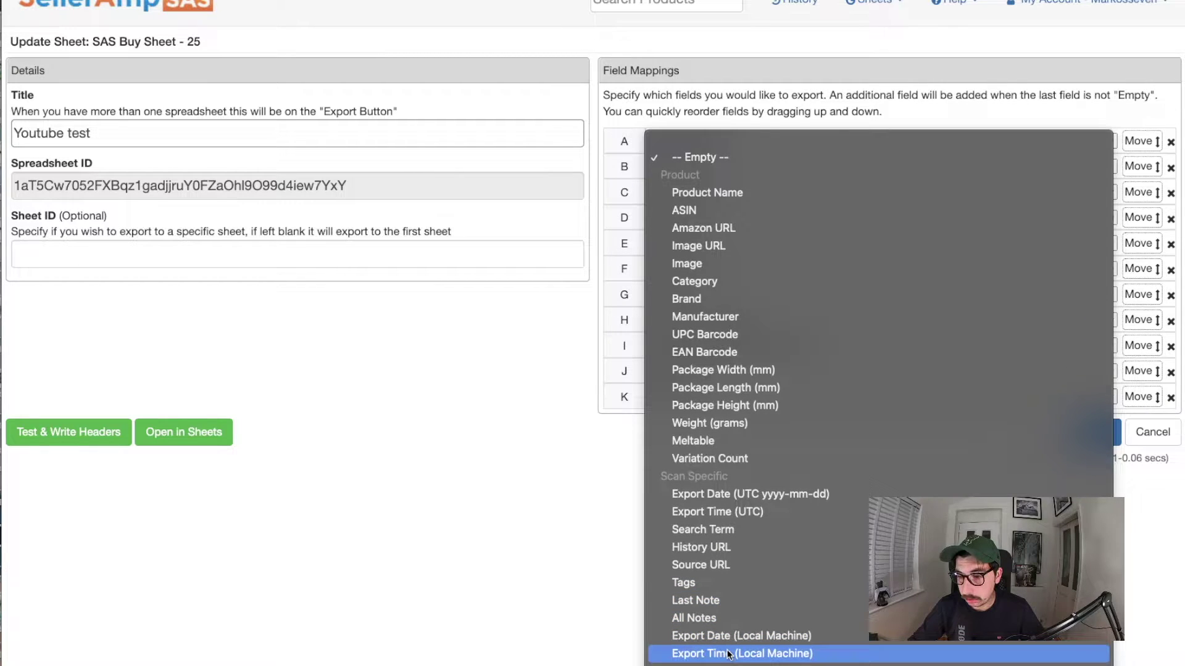
pyautogui.scroll(-7, 728, 655)
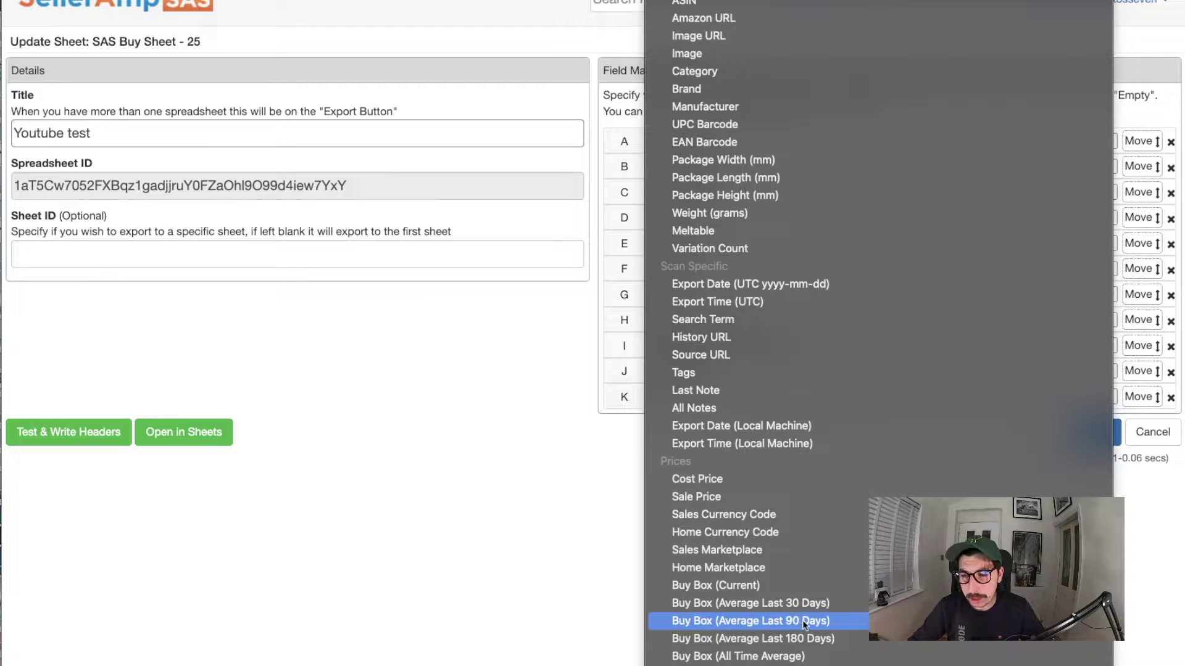
pyautogui.scroll(-5, 740, 604)
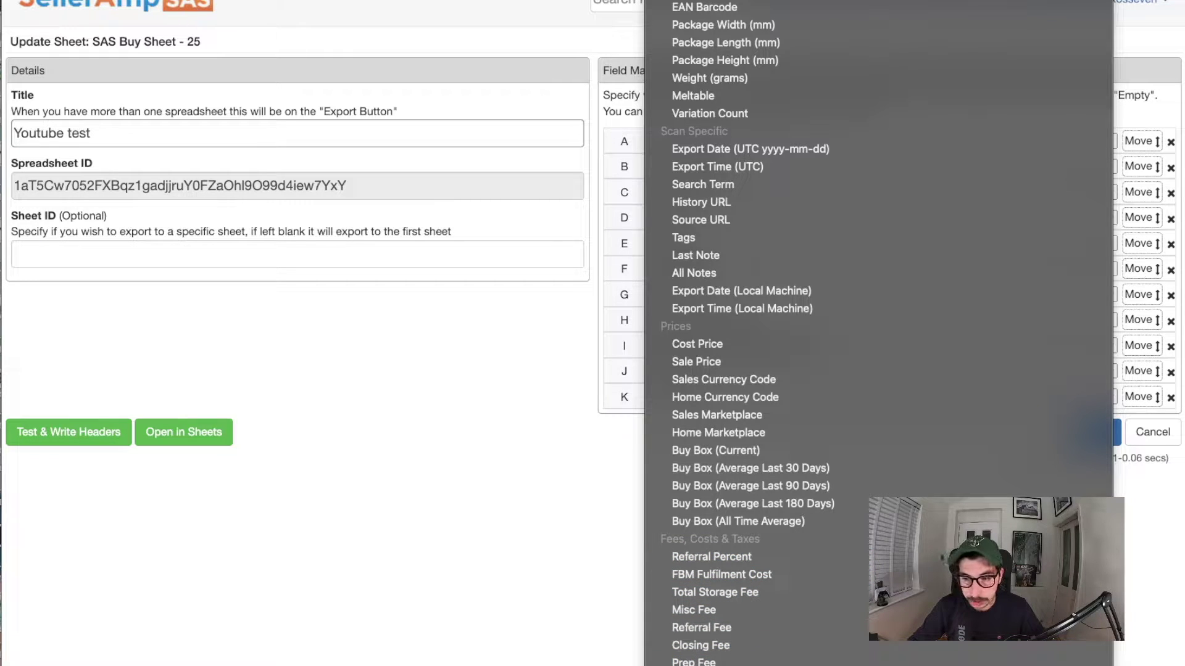
pyautogui.scroll(-2, 725, 638)
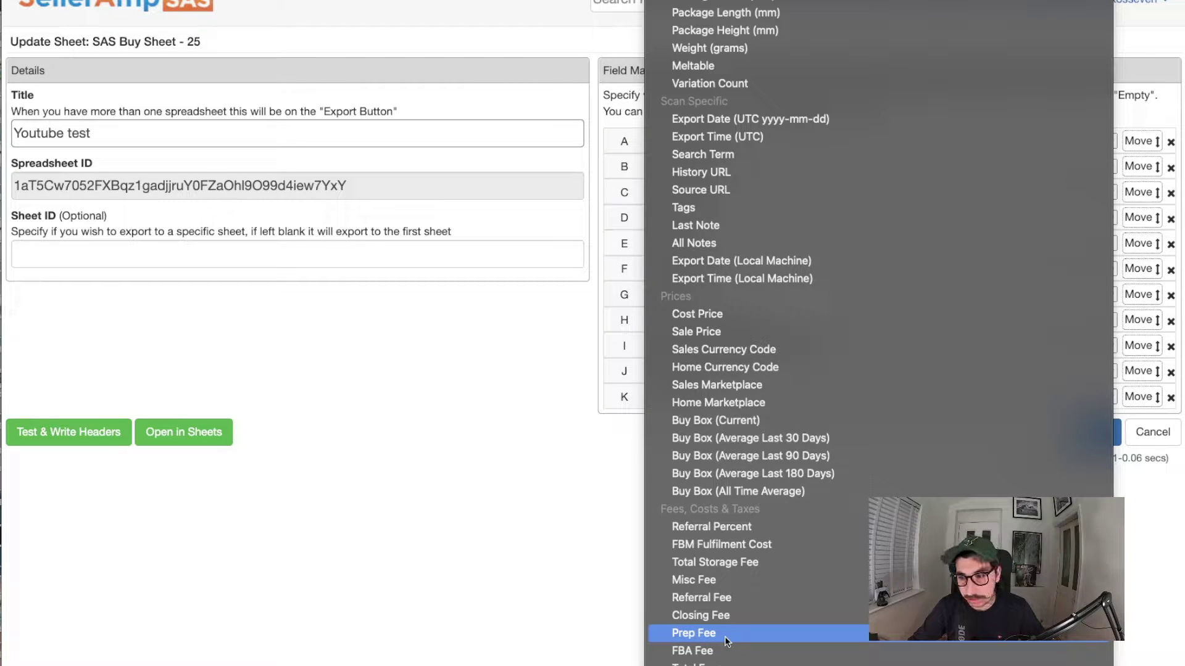
pyautogui.scroll(-2, 724, 636)
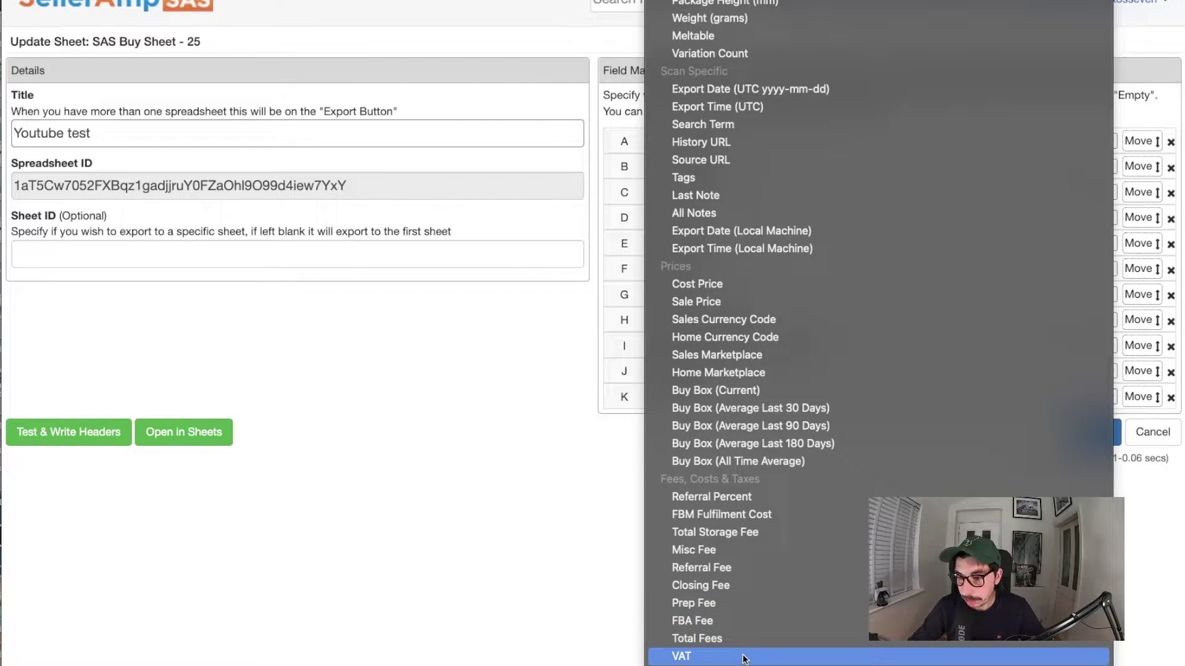
pyautogui.scroll(-2, 743, 659)
pyautogui.scroll(-6, 747, 655)
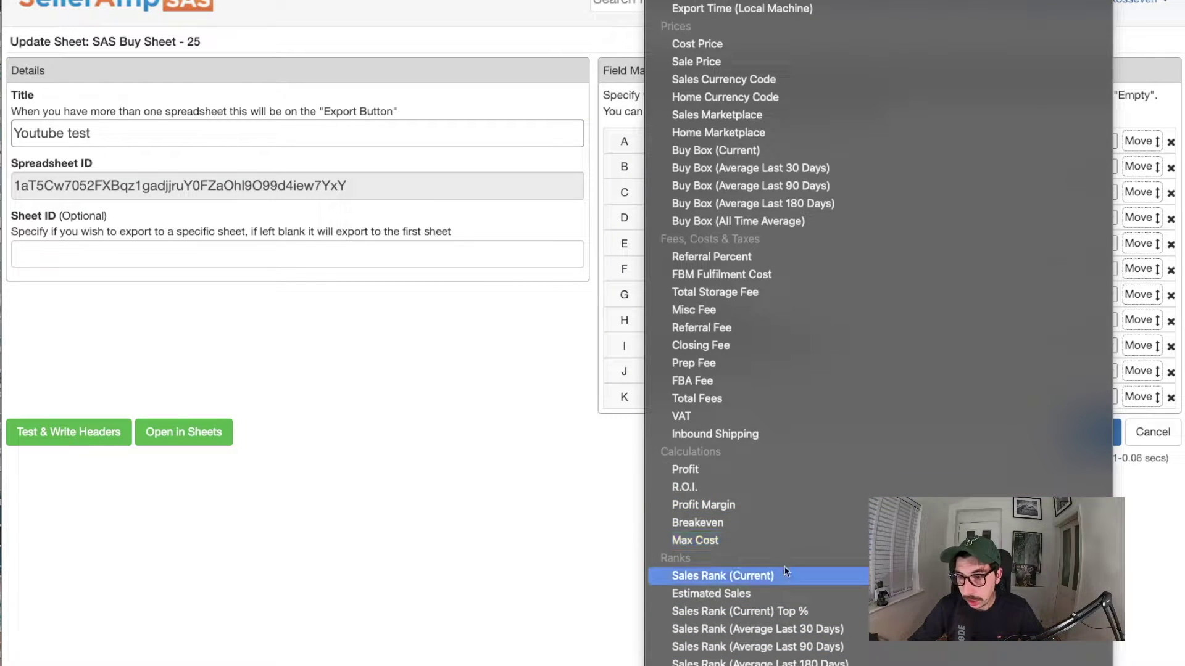
pyautogui.scroll(-15, 802, 629)
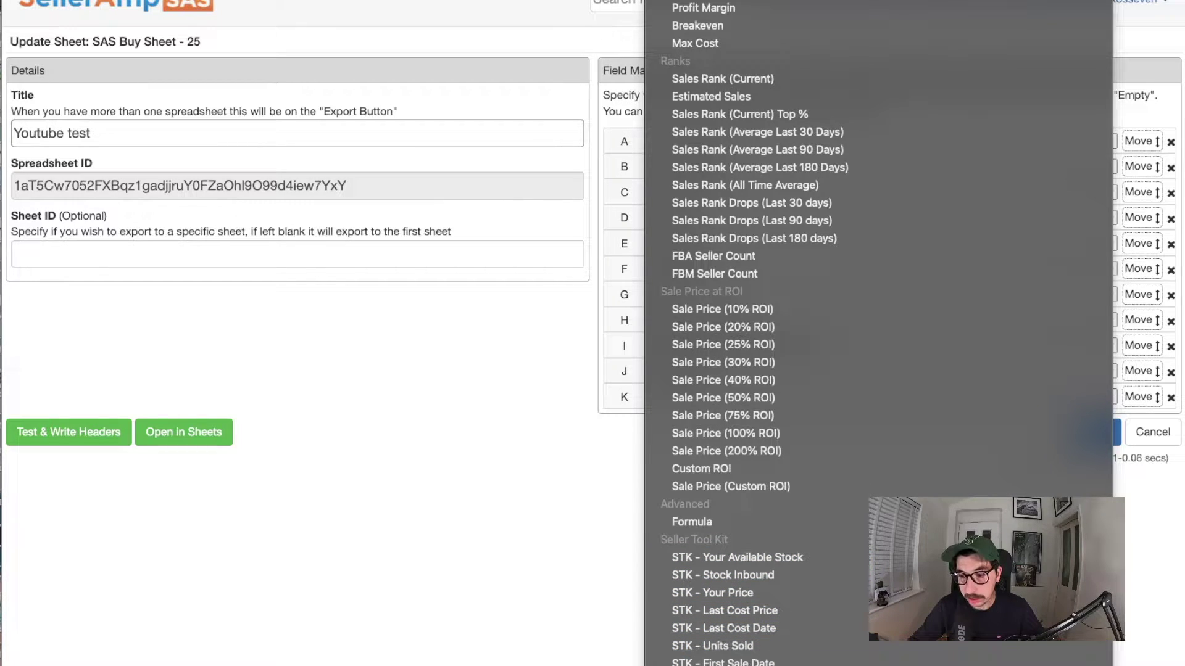
pyautogui.click(543, 492)
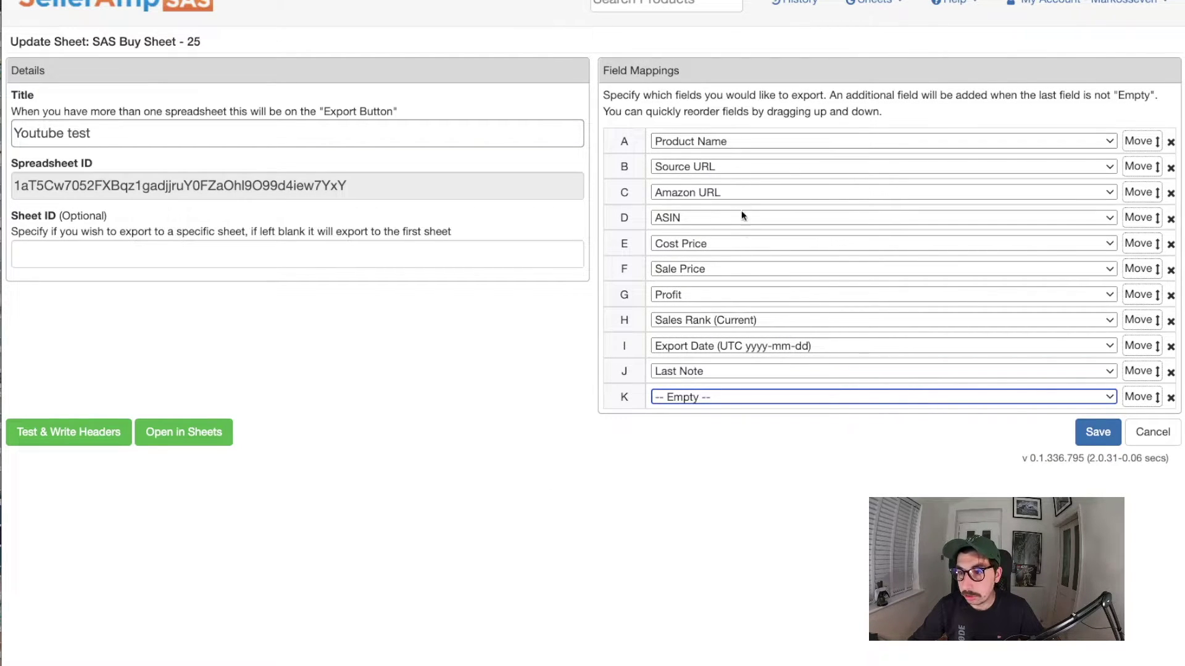
pyautogui.click(702, 398)
pyautogui.scroll(-10, 707, 493)
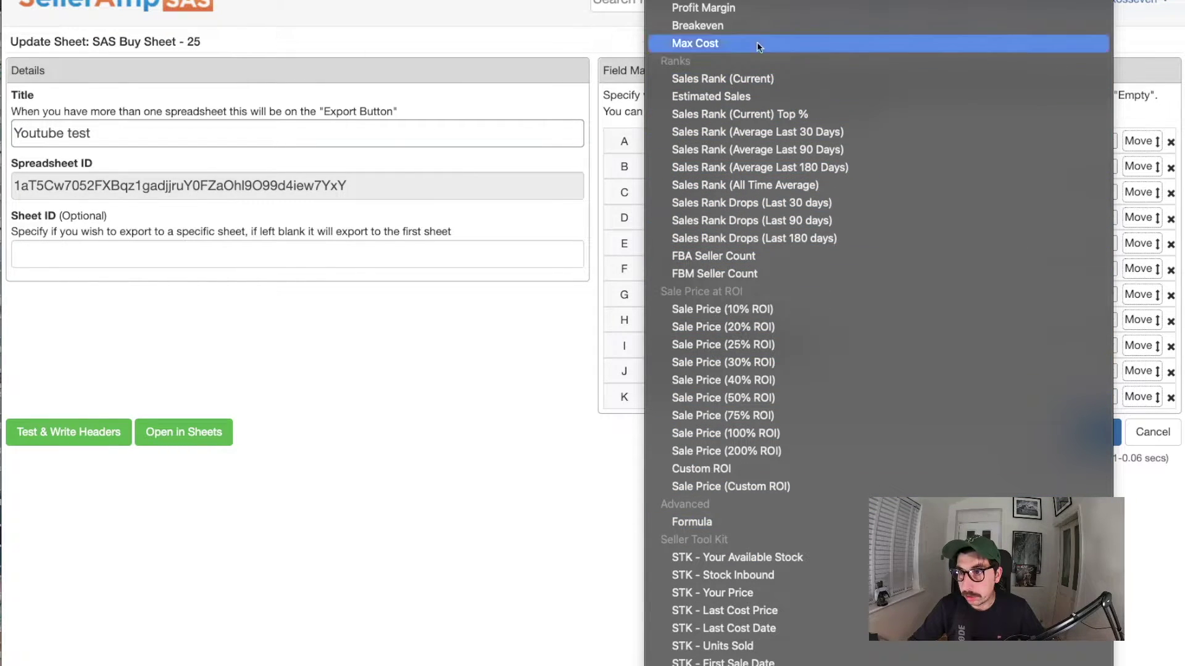
pyautogui.click(691, 9)
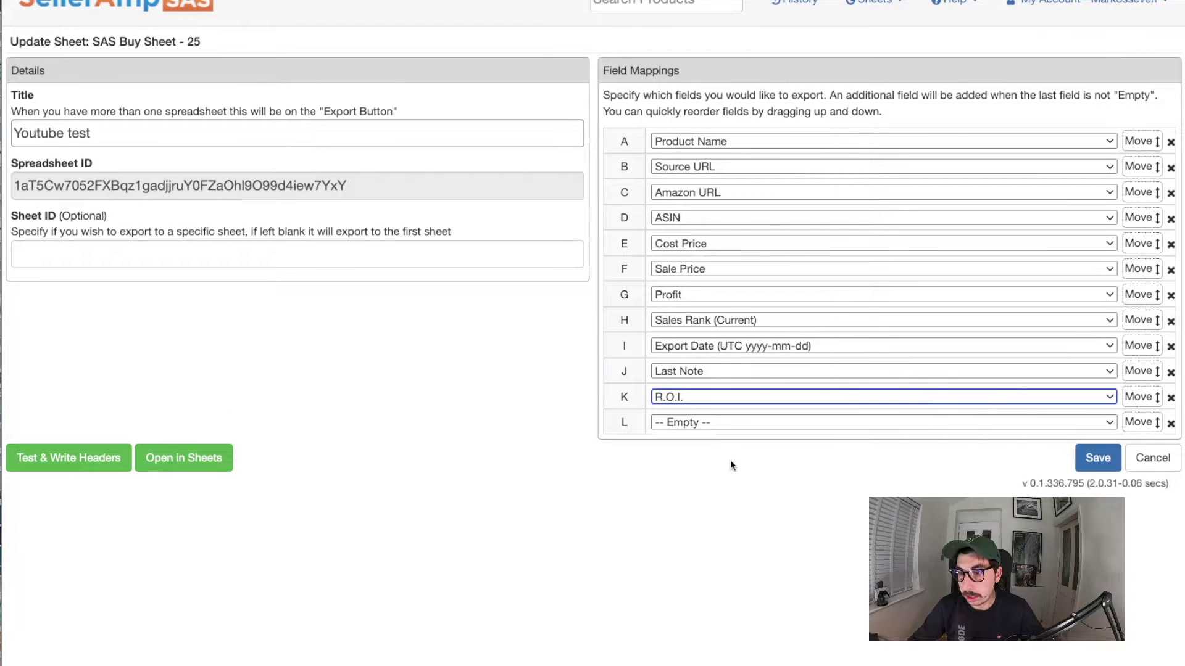
# Map the new column L to Profit Margin.
pyautogui.click(722, 424)
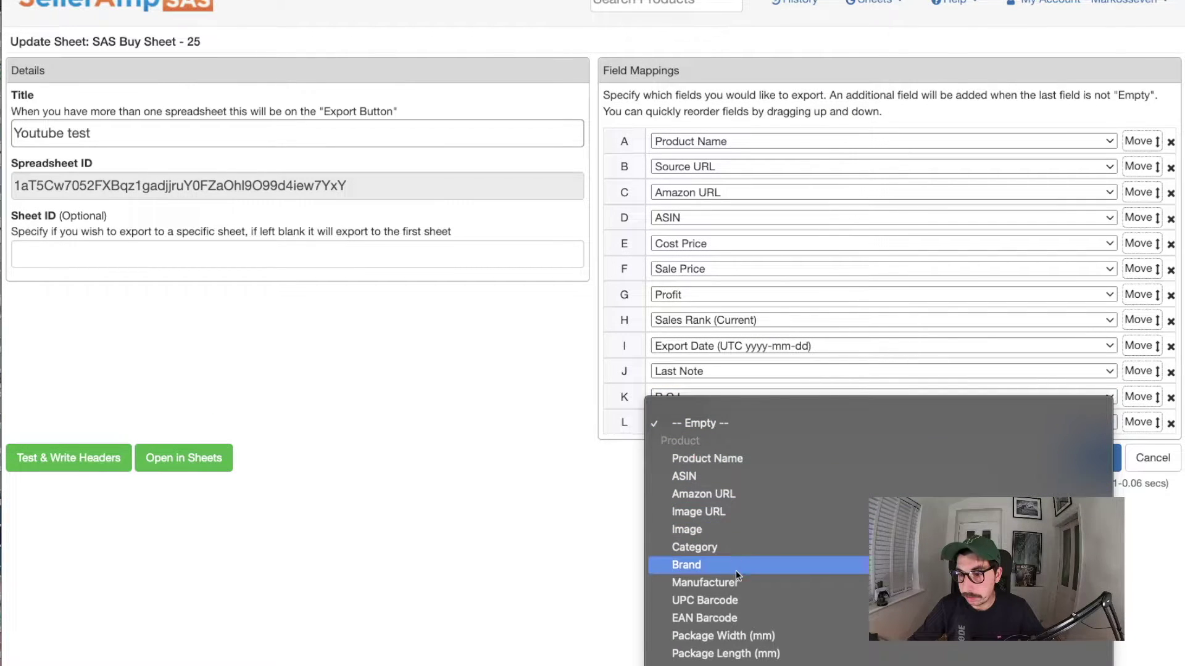
pyautogui.scroll(-10, 736, 573)
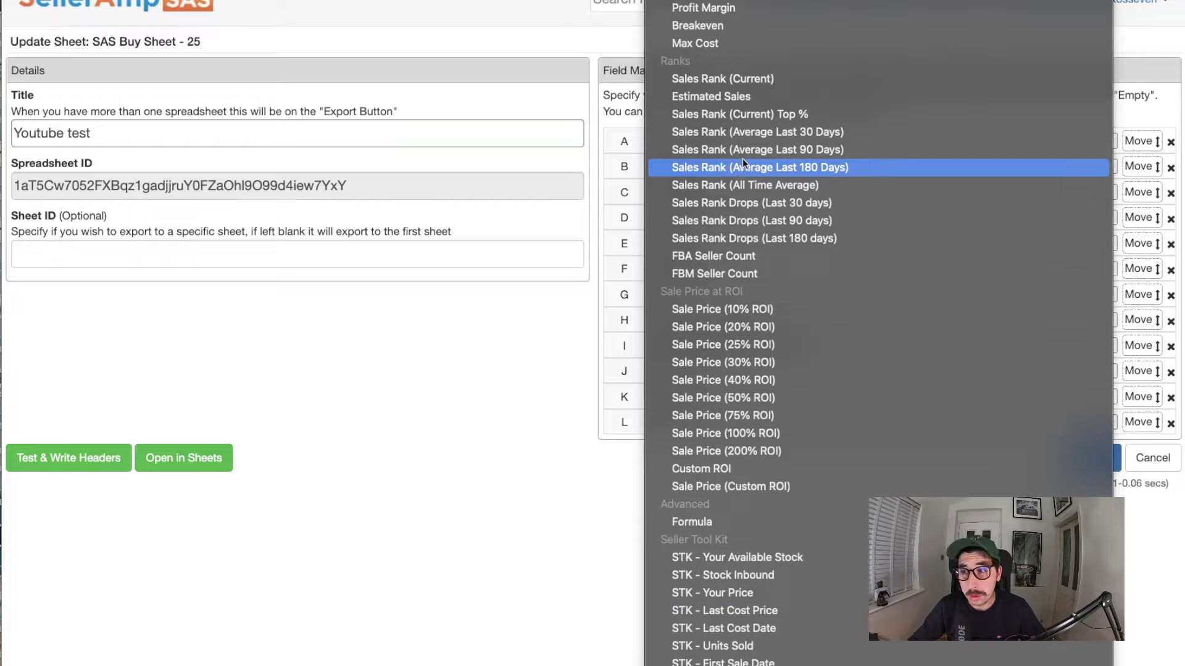
pyautogui.click(735, 14)
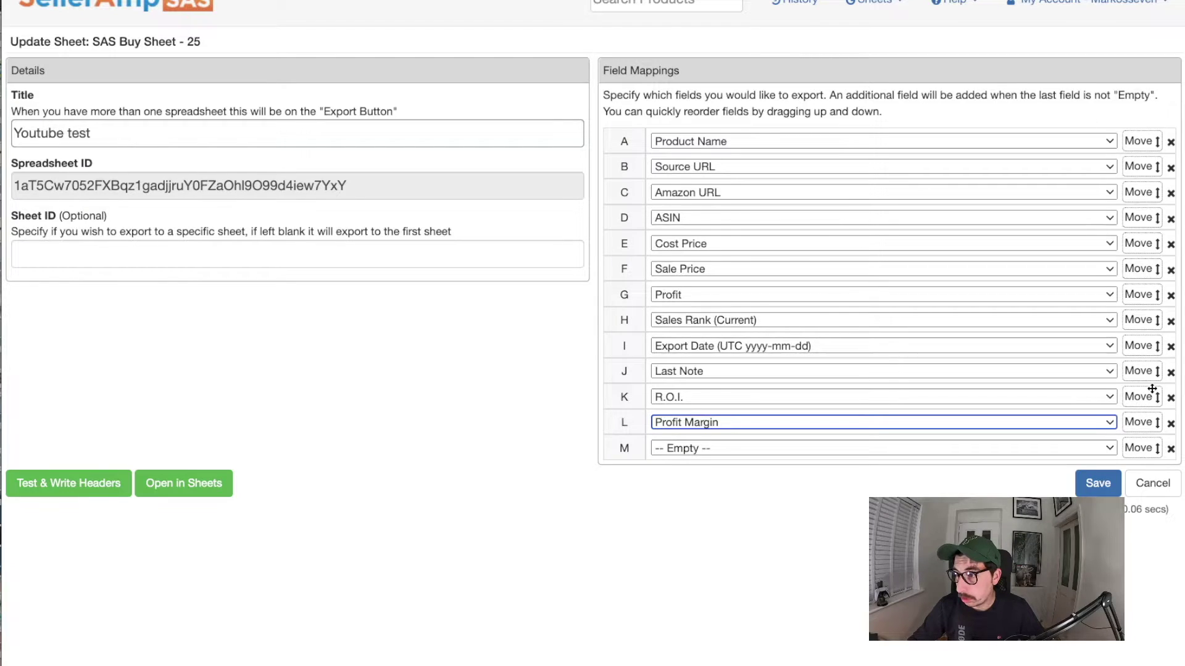
# Reorder fields so R.O.I. and Profit Margin follow Profit and Sales Rank (Current) follows Amazon URL.
pyautogui.moveTo(1152, 398); pyautogui.dragTo(1143, 316)
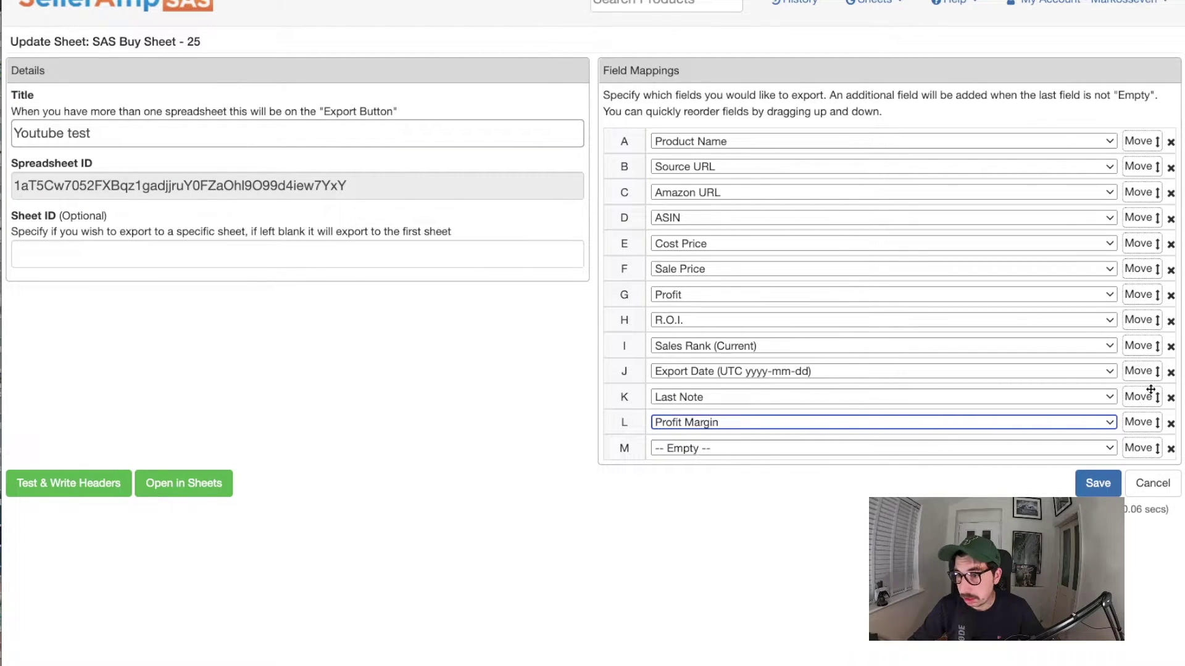
pyautogui.moveTo(1151, 425); pyautogui.dragTo(1139, 338)
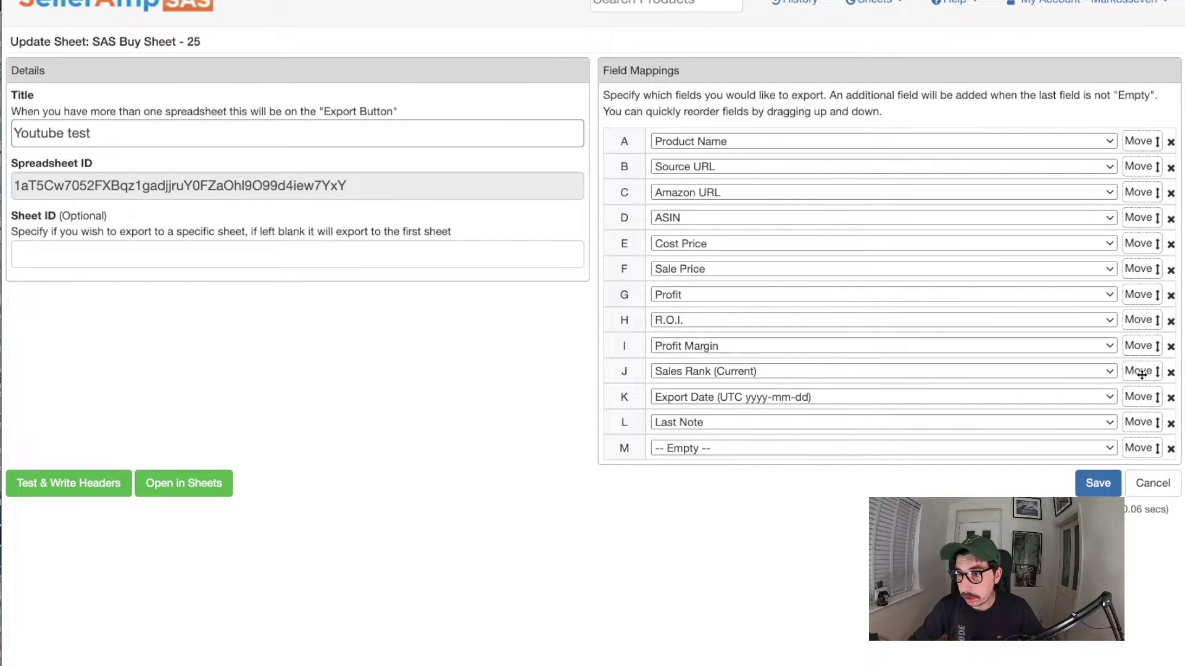
pyautogui.moveTo(1141, 374); pyautogui.dragTo(1134, 214)
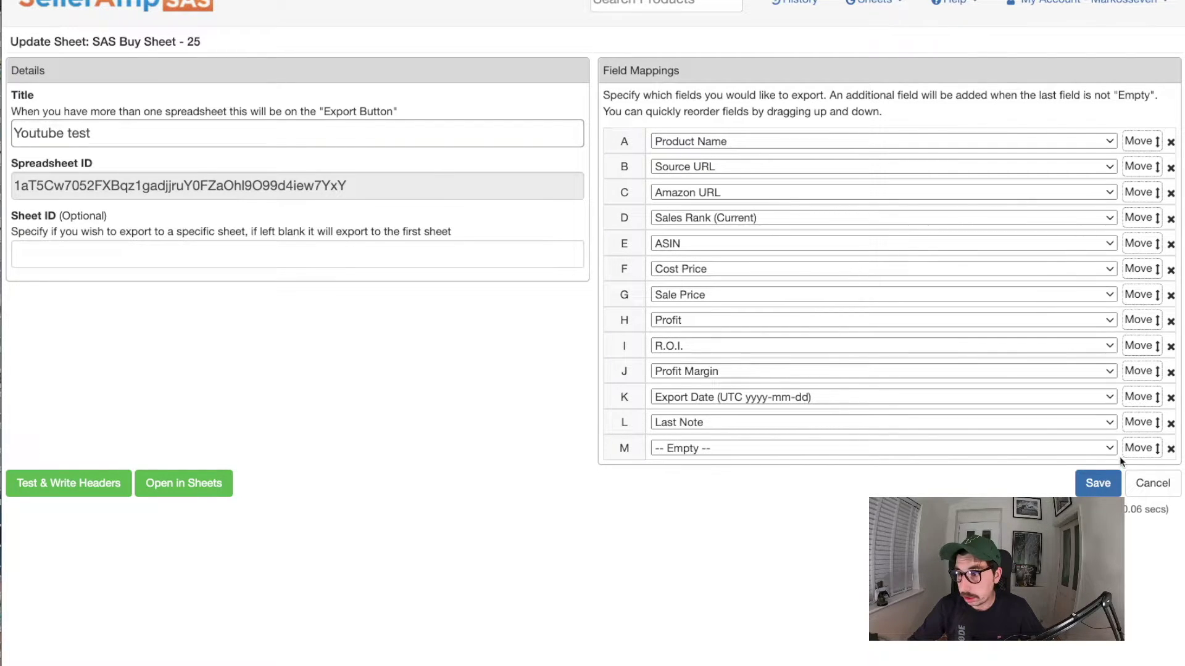
# Save the field mapping and write headers Product Name through Last Note into the Youtube test sheet.
pyautogui.click(1108, 487)
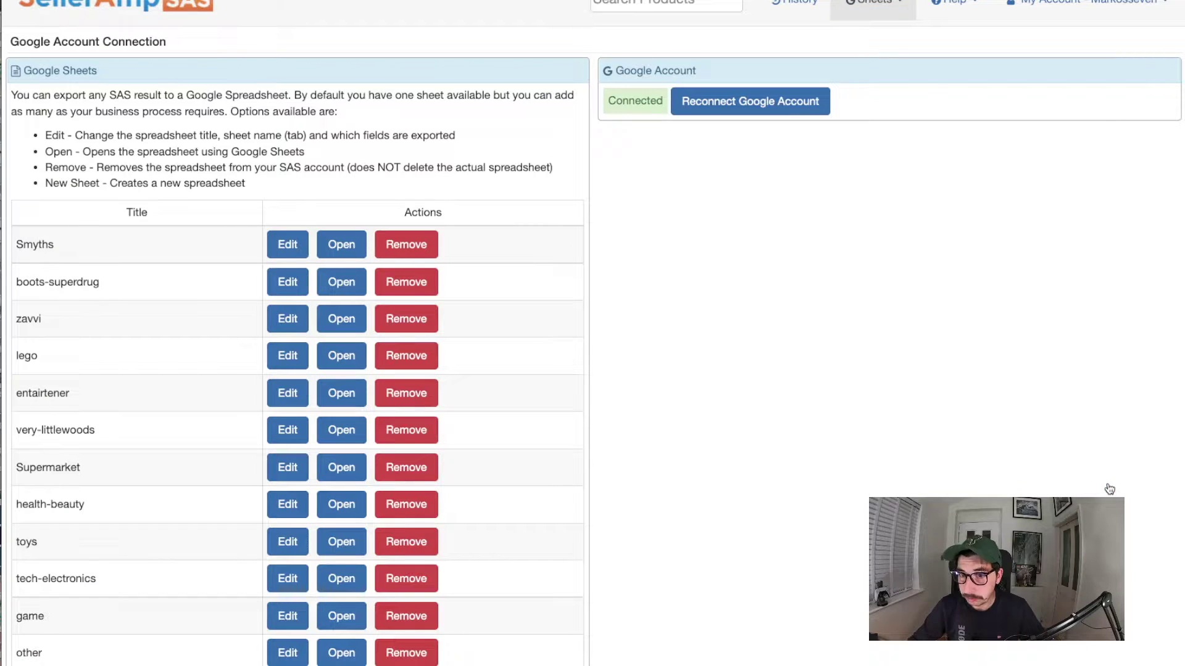
pyautogui.scroll(-7, 640, 327)
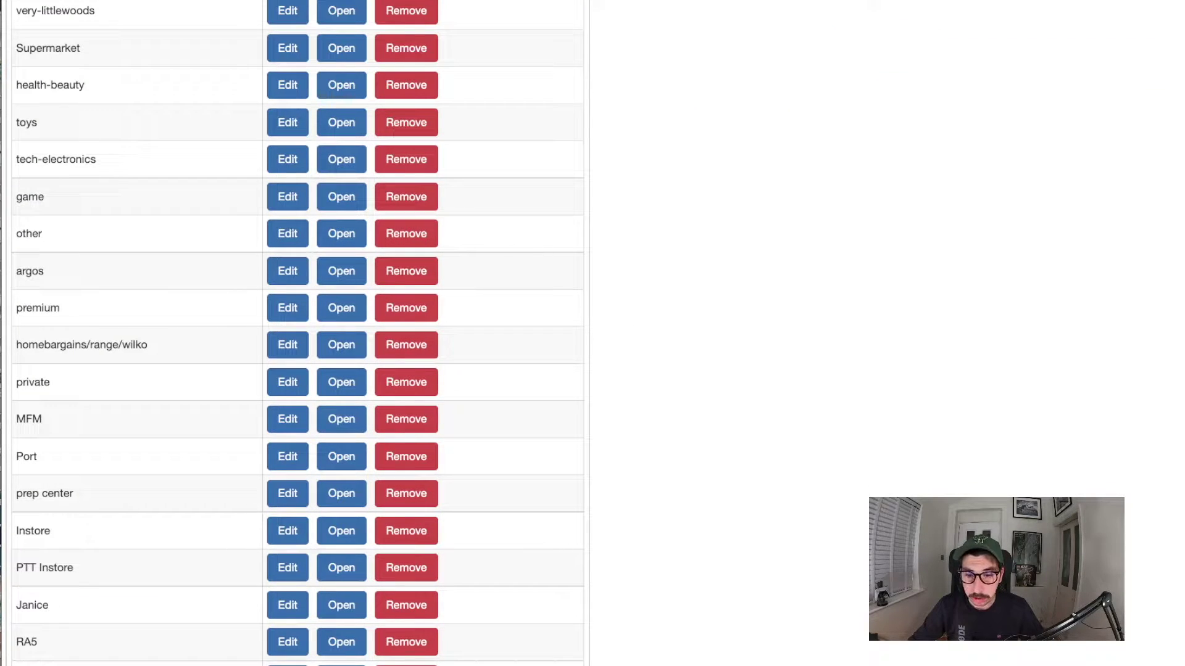
pyautogui.hotkey('alt', 'Left')
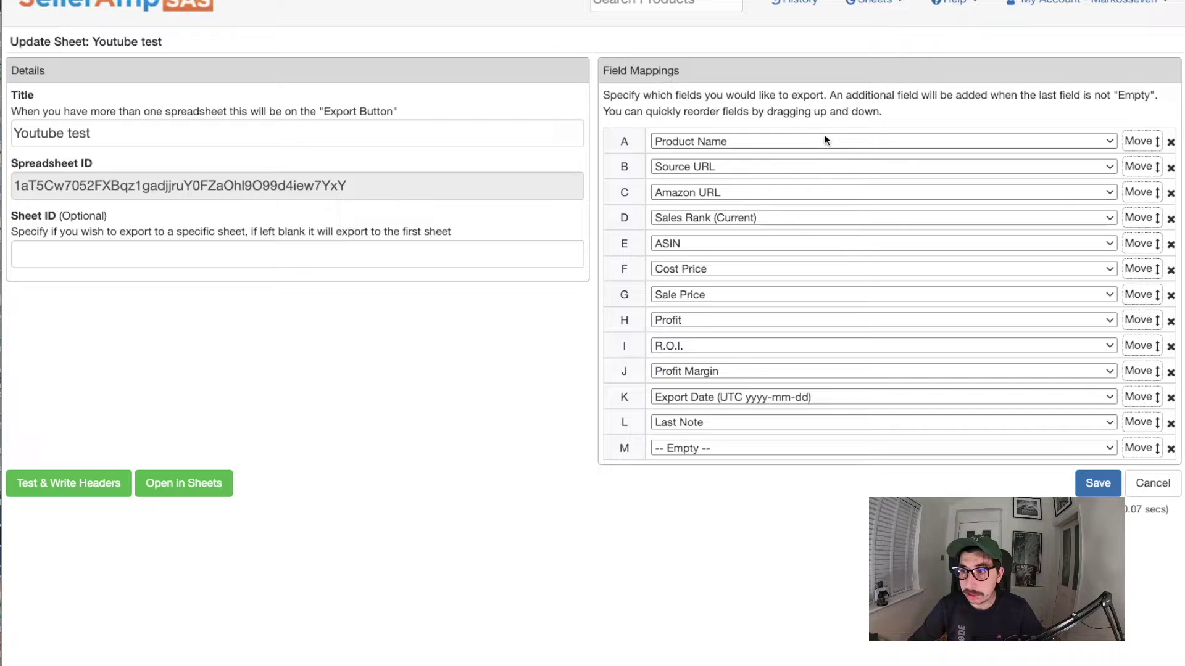
pyautogui.click(79, 482)
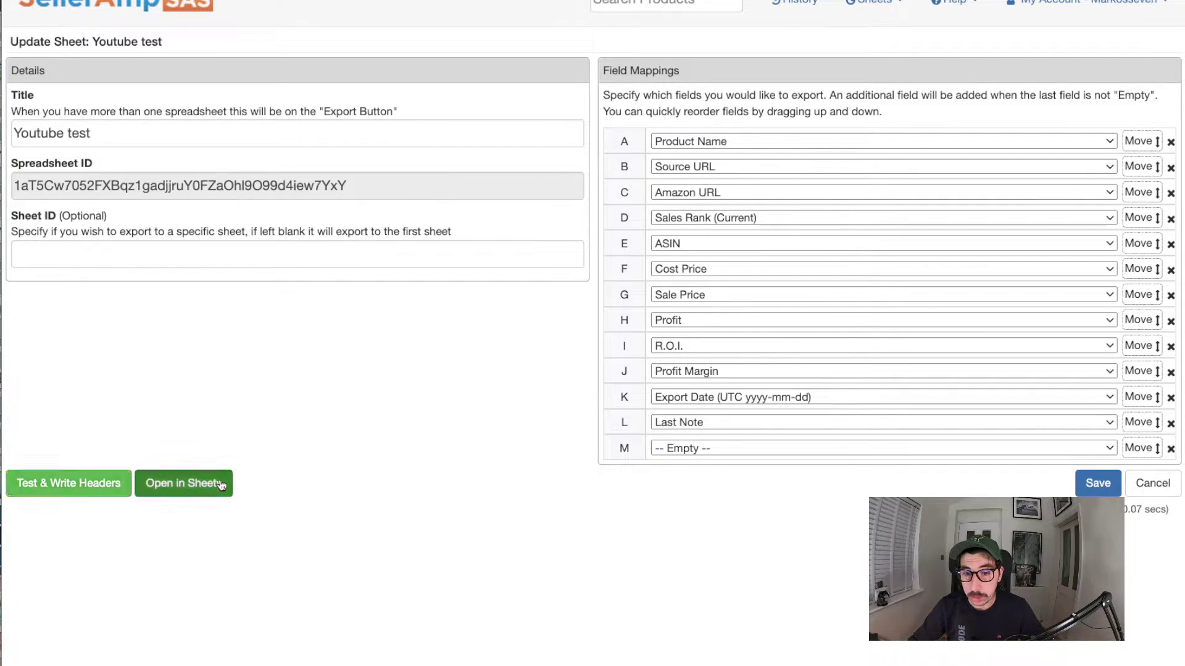
pyautogui.click(188, 483)
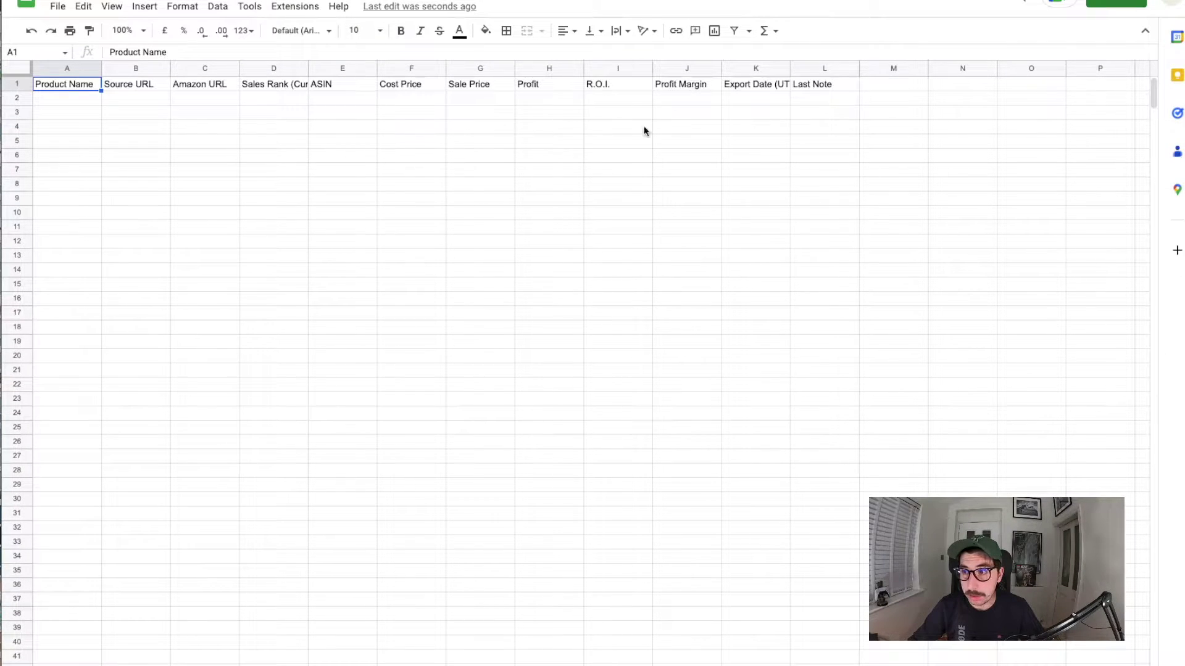
# Close the Google Sheets tab and return to the Amazon LEGO 75300 TIE Fighter page.
pyautogui.press('super+w')
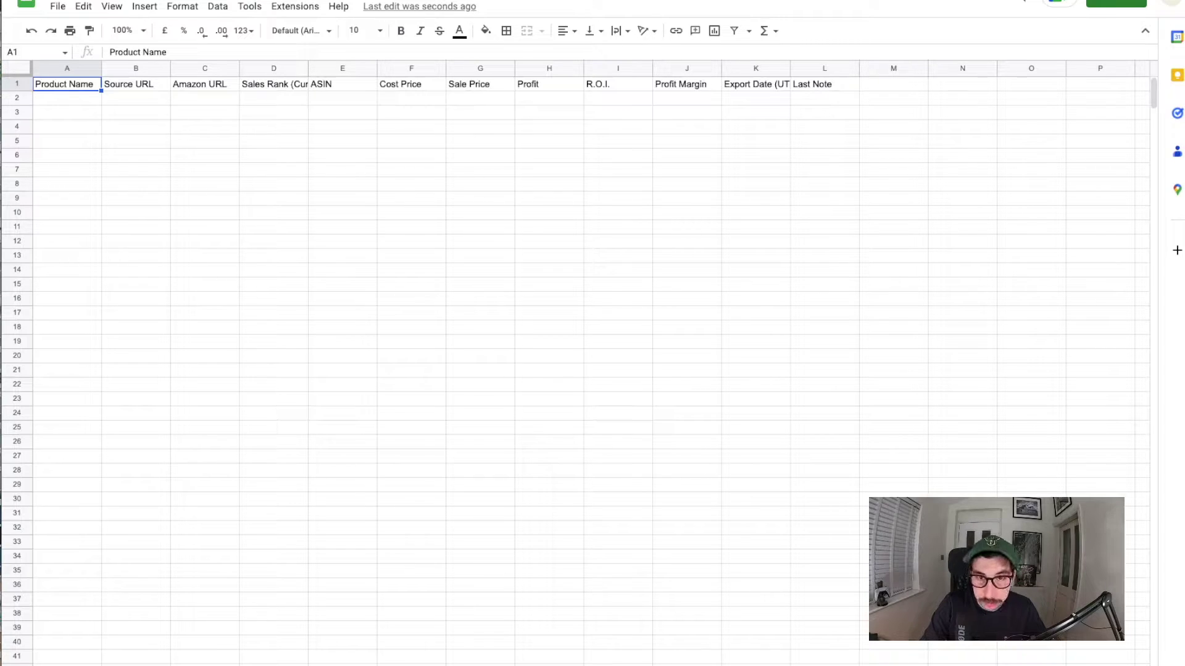
pyautogui.click(337, 200)
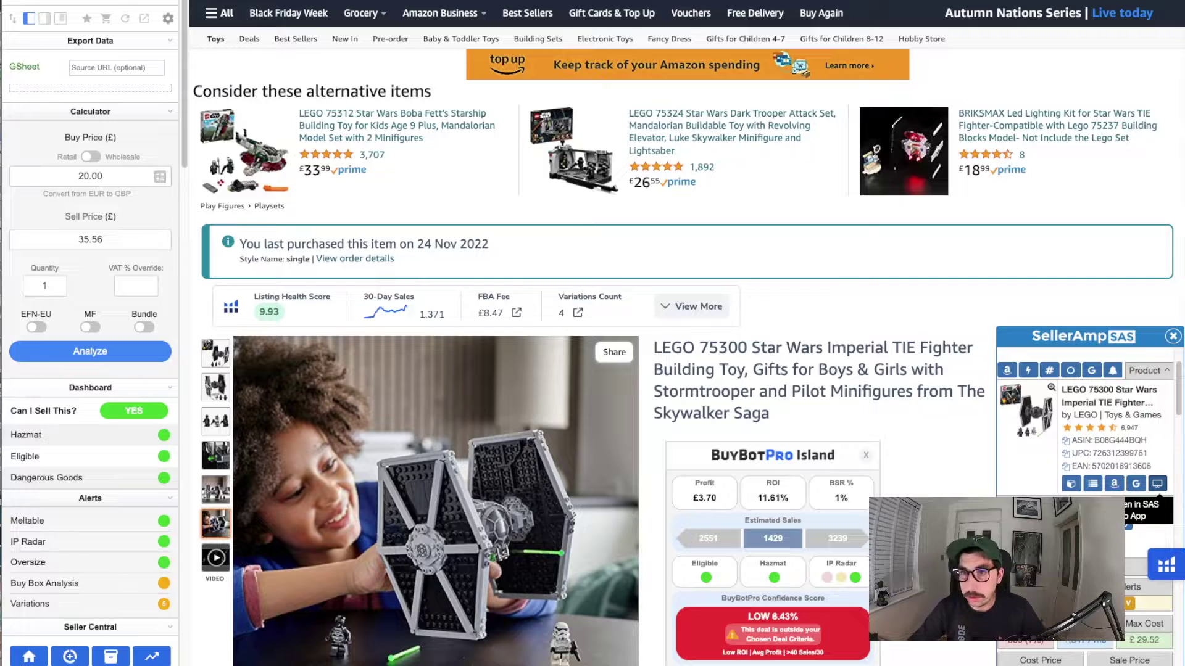
# Reload the LEGO 75300 TIE Fighter page and export it to the Youtube test sheet.
pyautogui.press('F5')
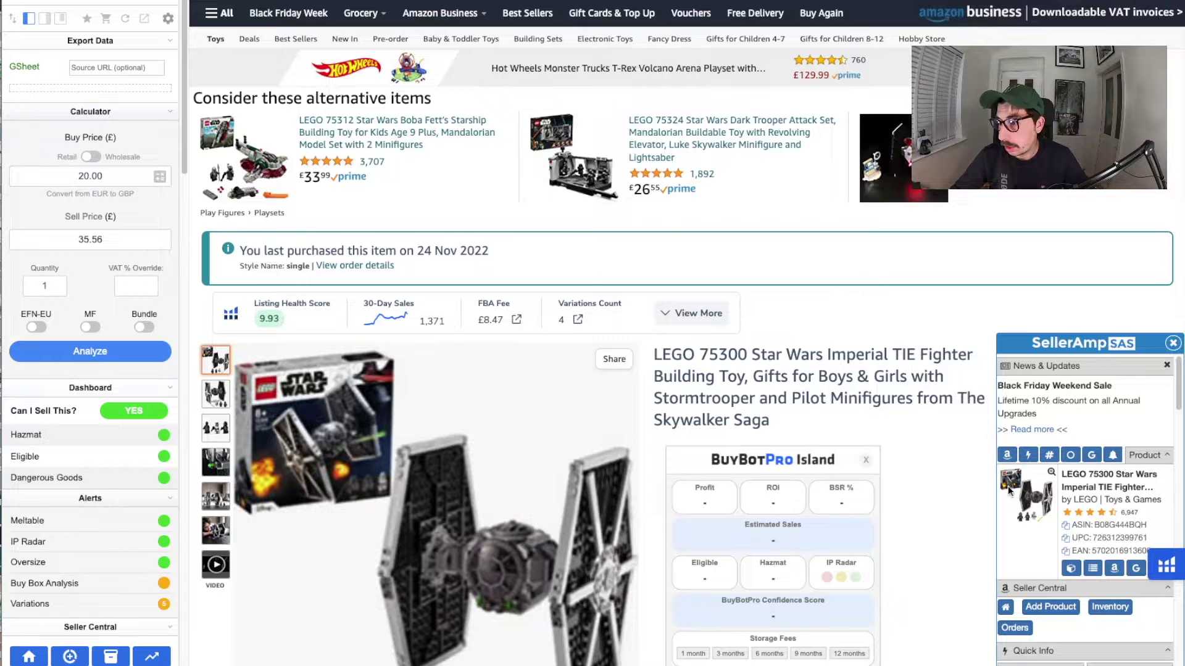
pyautogui.scroll(-5, 1011, 494)
pyautogui.scroll(-10, 1012, 503)
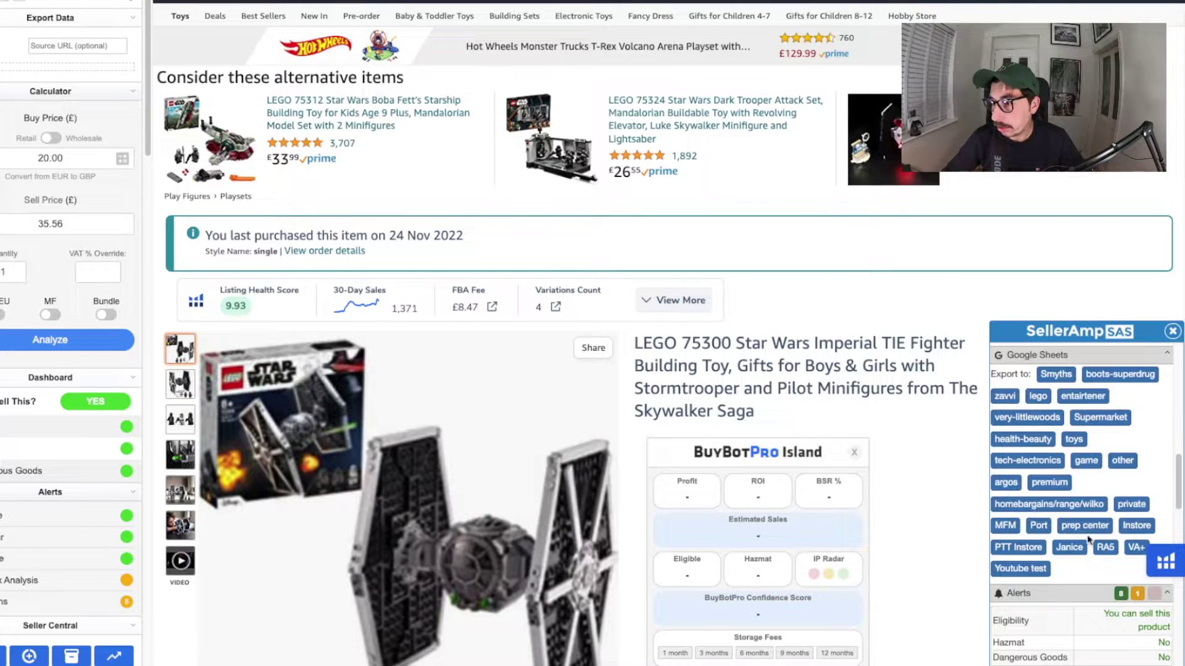
pyautogui.click(1043, 569)
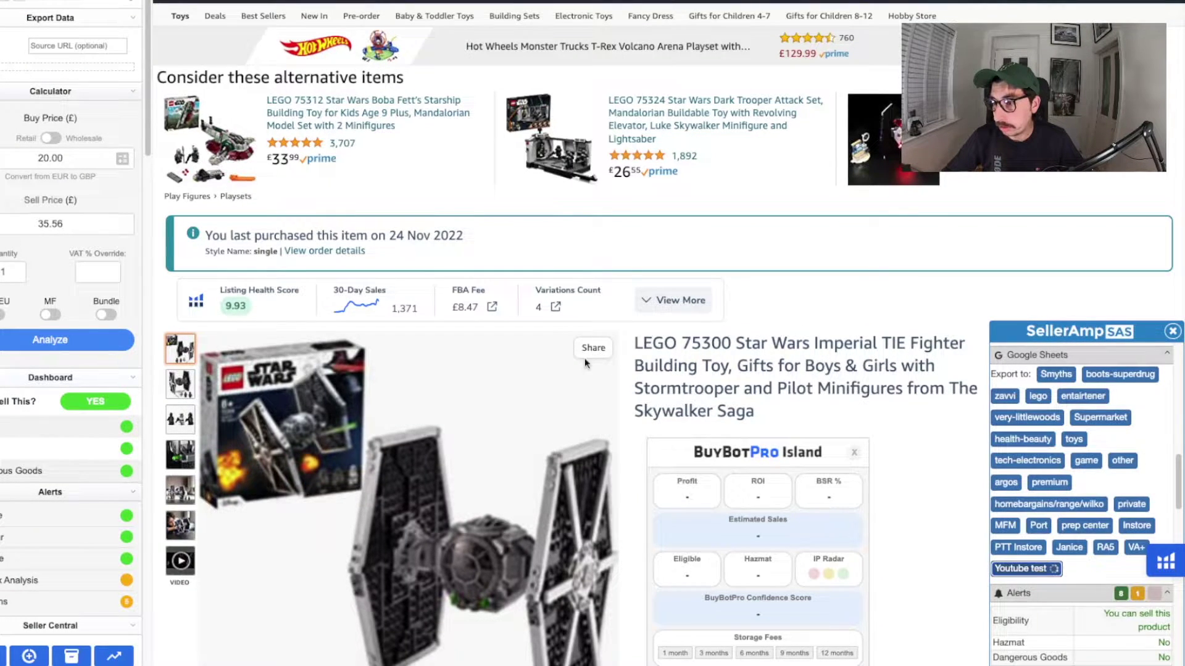
pyautogui.scroll(5, 1060, 525)
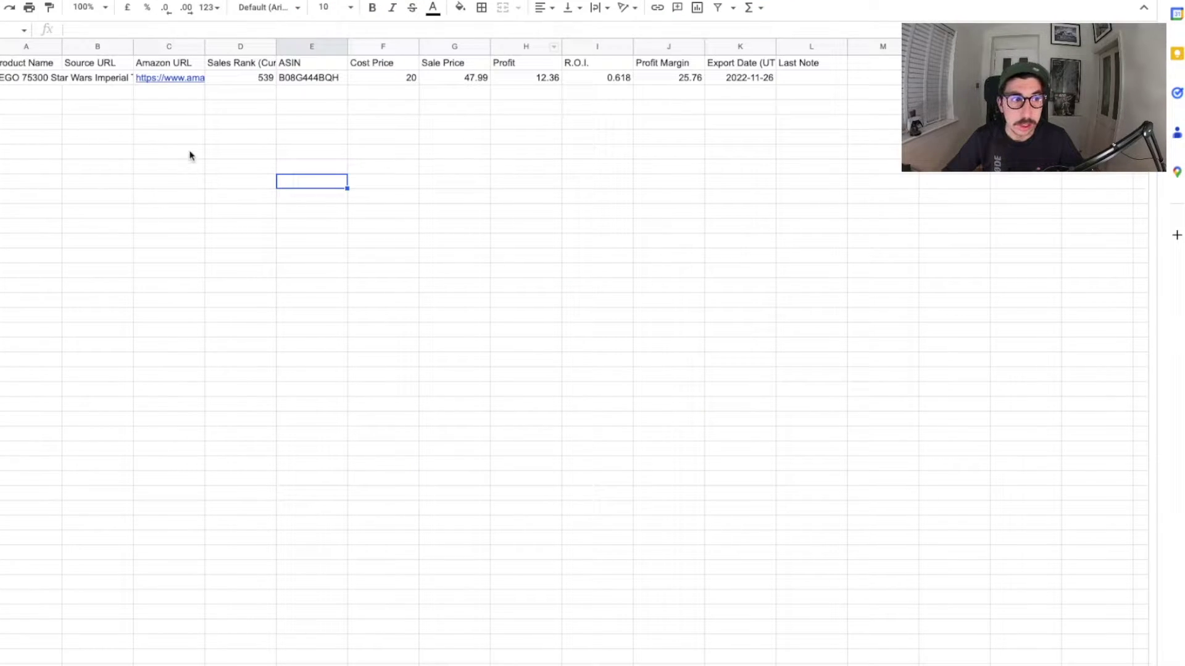
# Inspect the exported TIE Fighter row's Source URL cell B2 in Google Sheets.
pyautogui.click(115, 83)
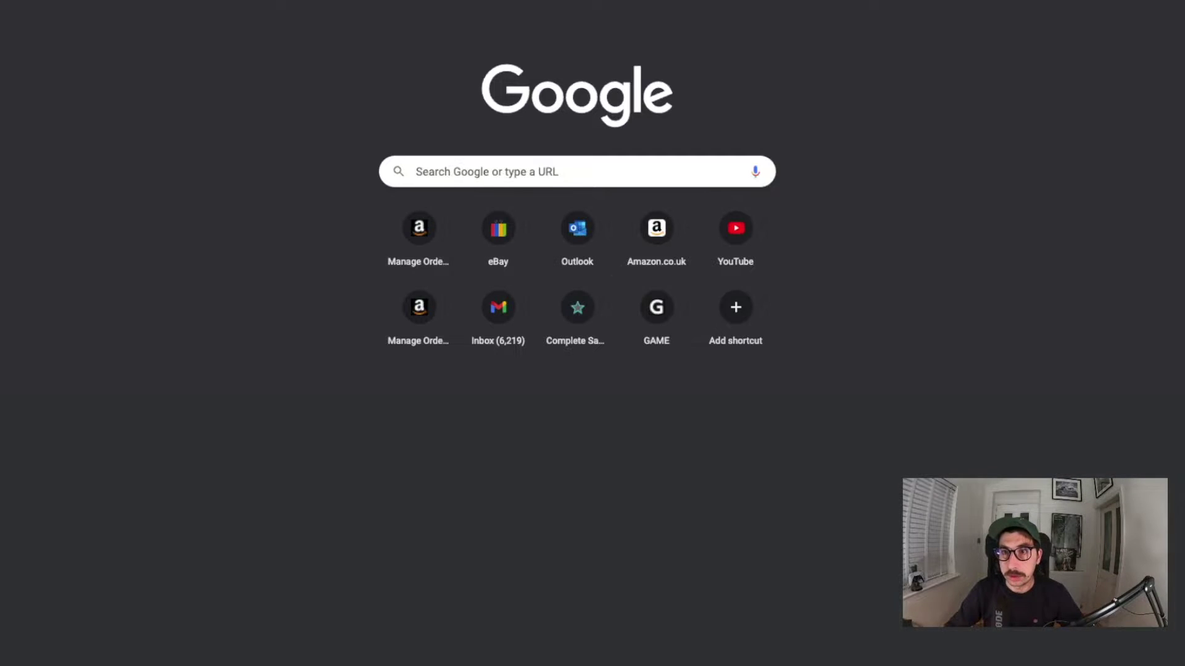
# Go to the Argos website and open its Toys category.
pyautogui.write('arg')
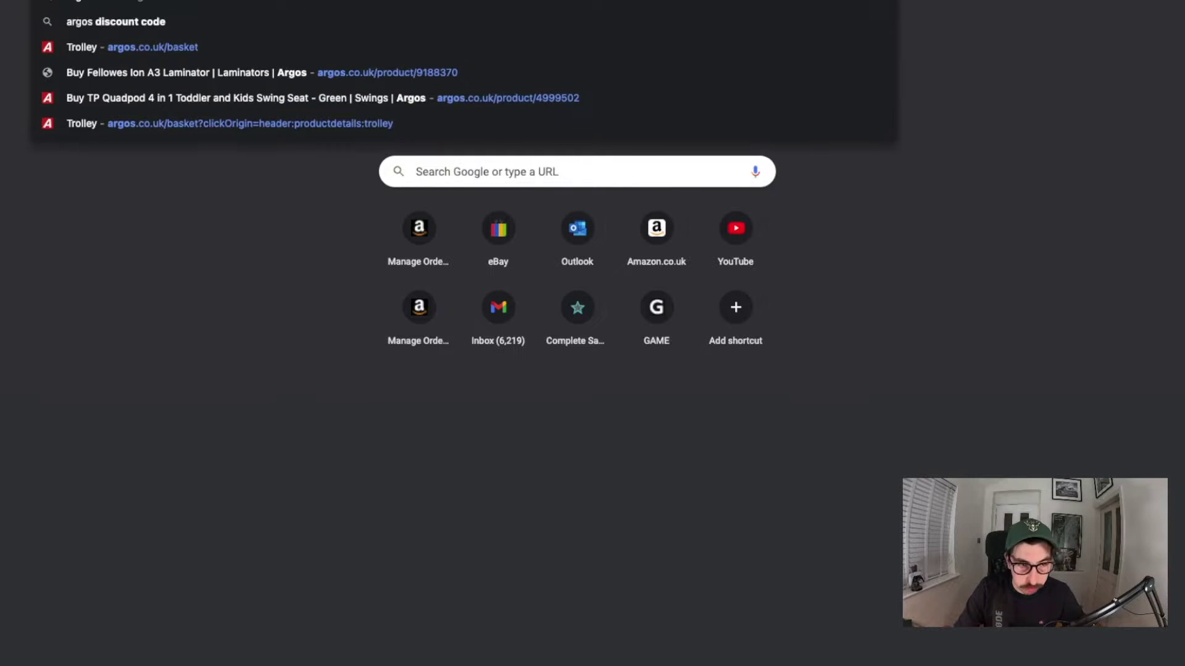
pyautogui.press('Escape')
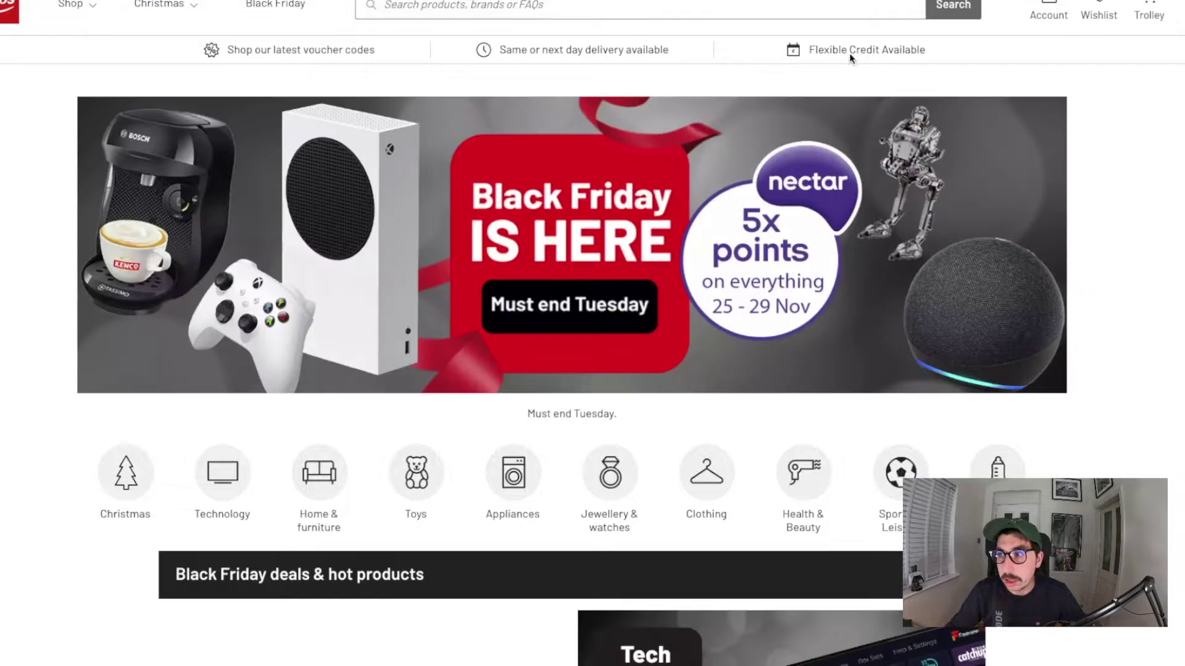
pyautogui.click(404, 478)
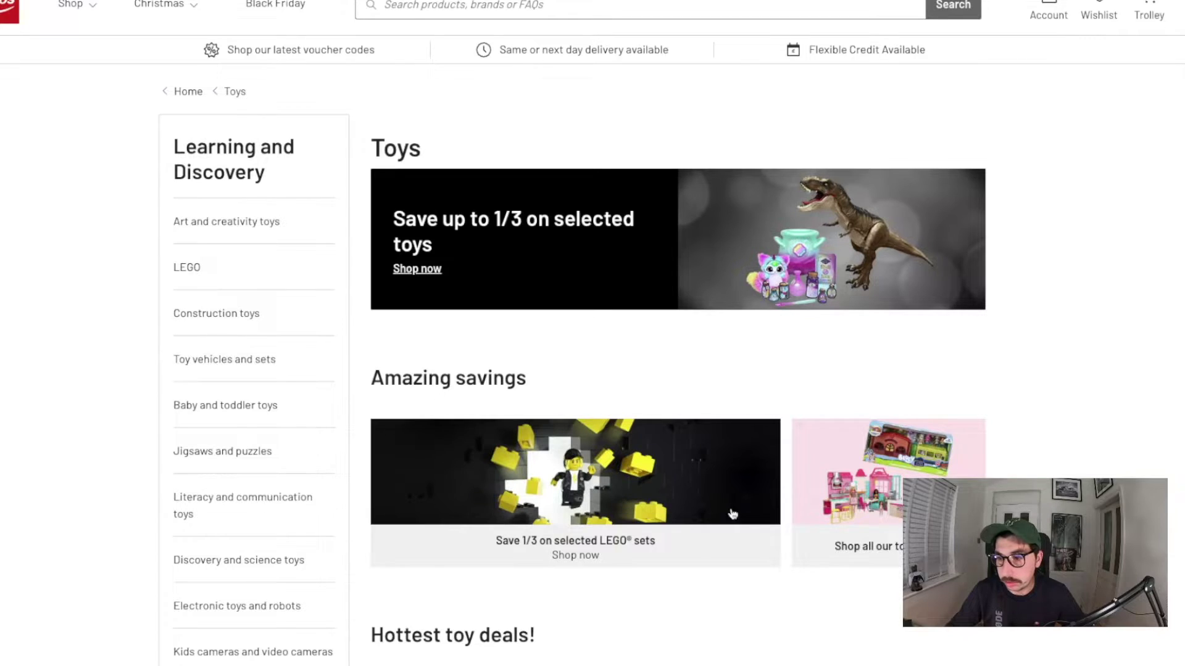
# Open the Cocomelon toy deals and then the £12.50 Cocomelon Standing Easel product page.
pyautogui.scroll(-3, 756, 481)
pyautogui.scroll(-7, 755, 481)
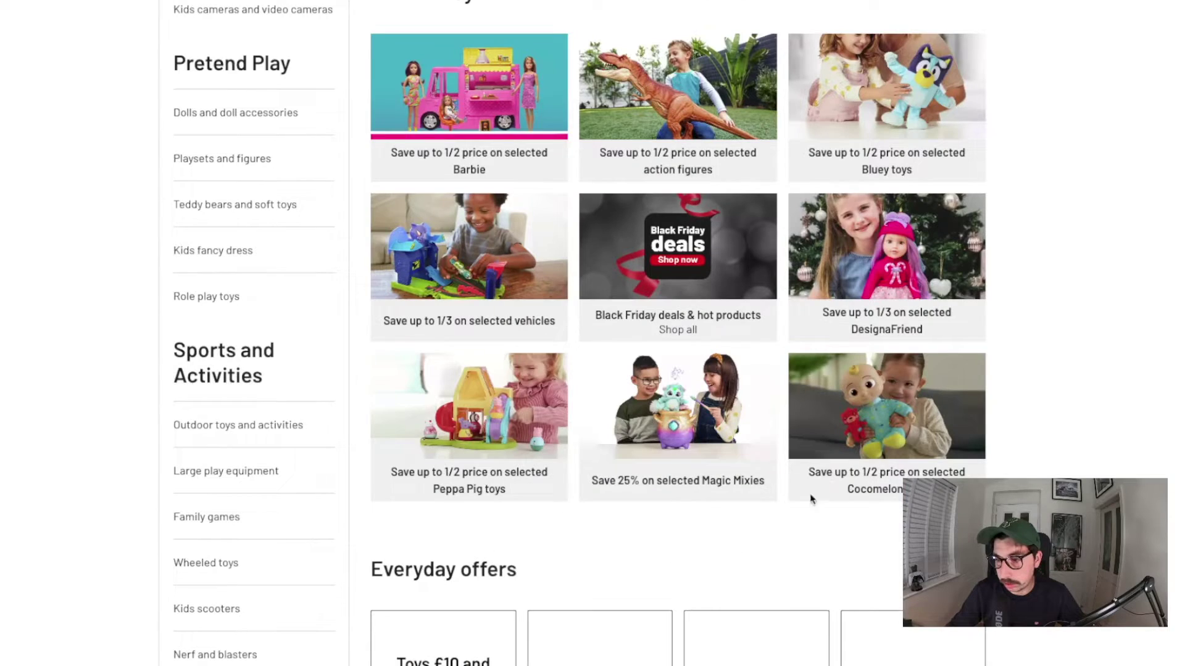
pyautogui.click(909, 448)
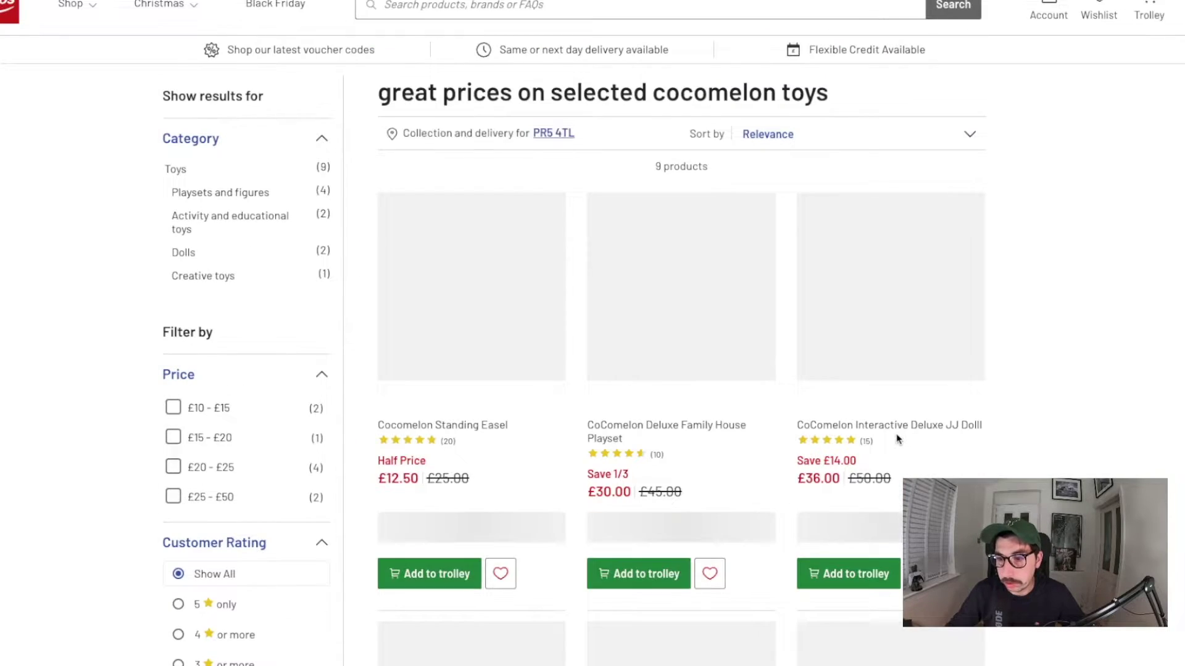
pyautogui.scroll(-5, 630, 388)
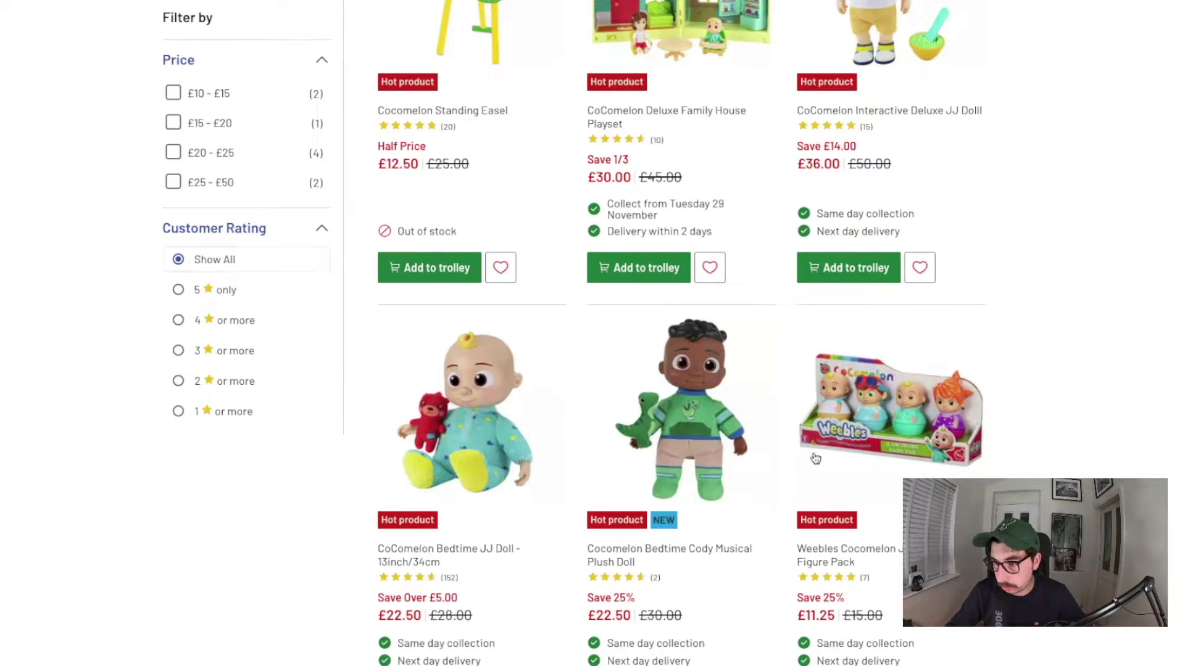
pyautogui.scroll(-6, 700, 417)
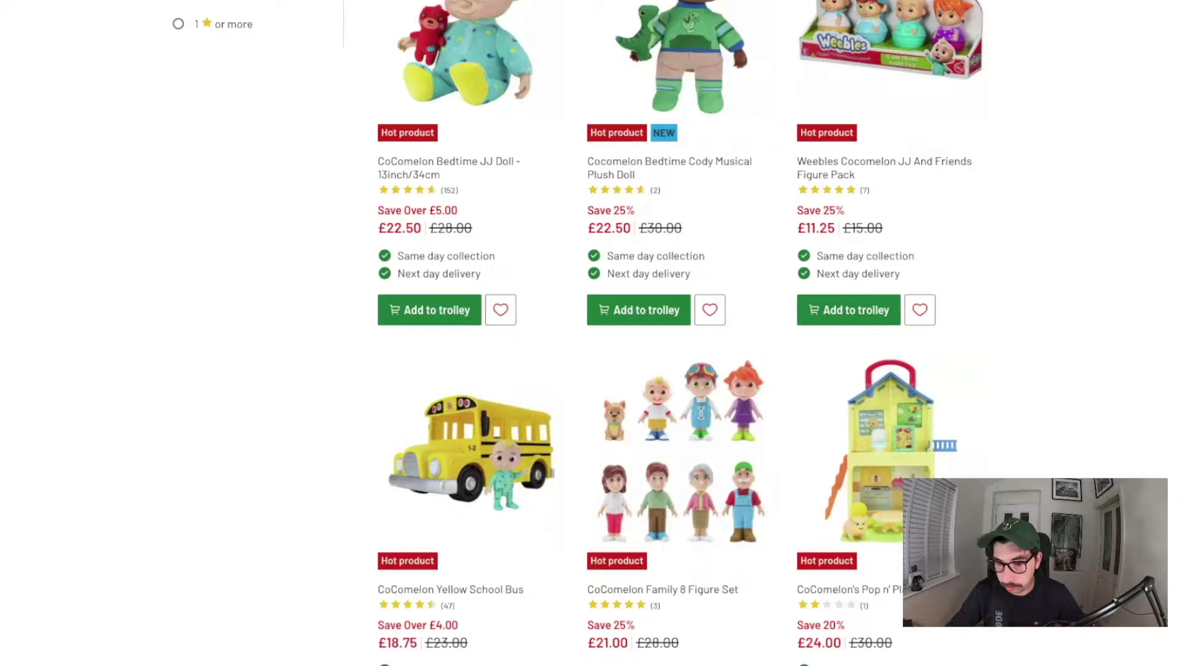
pyautogui.scroll(-2, 702, 419)
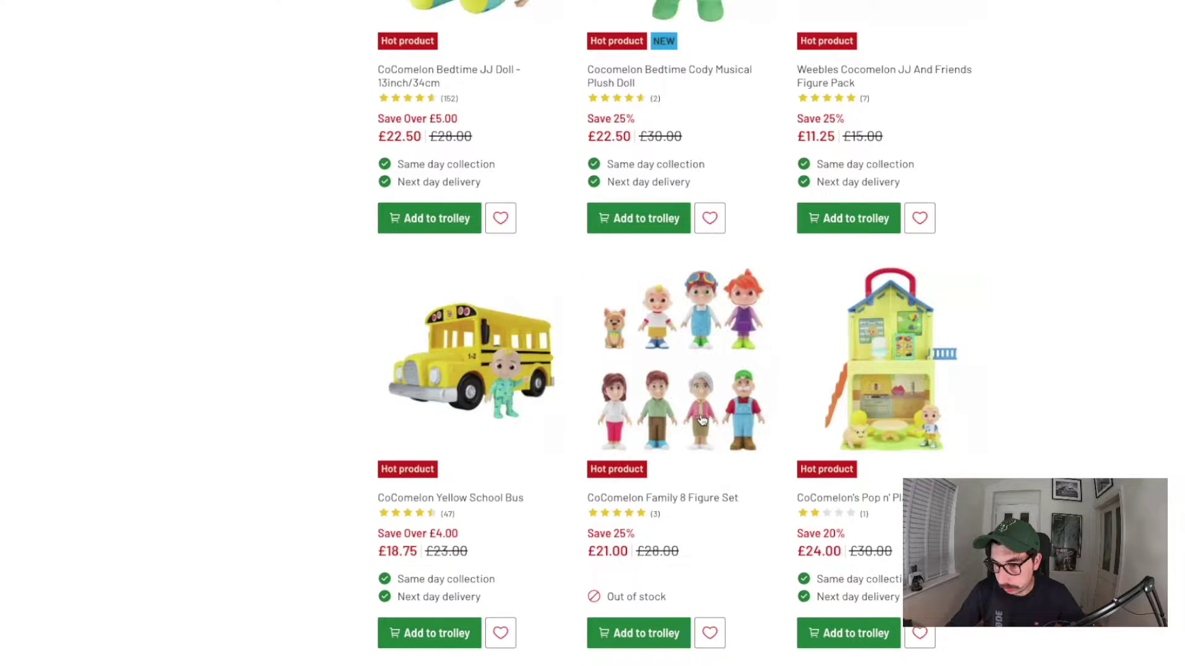
pyautogui.scroll(13, 701, 420)
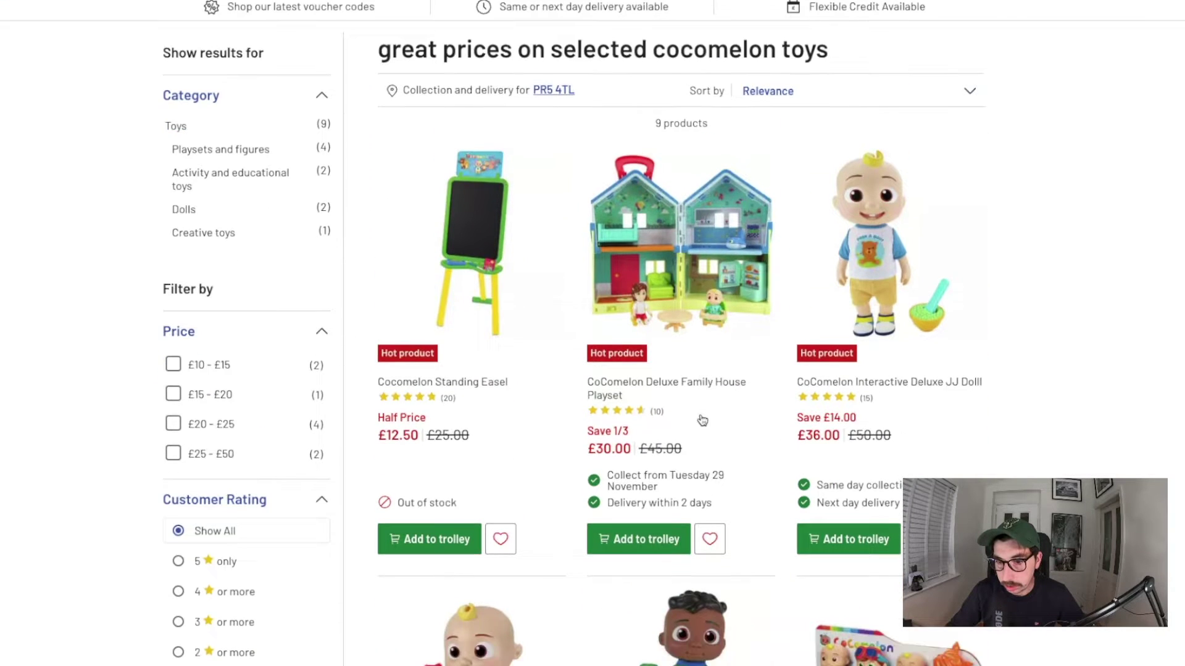
pyautogui.scroll(-1, 701, 420)
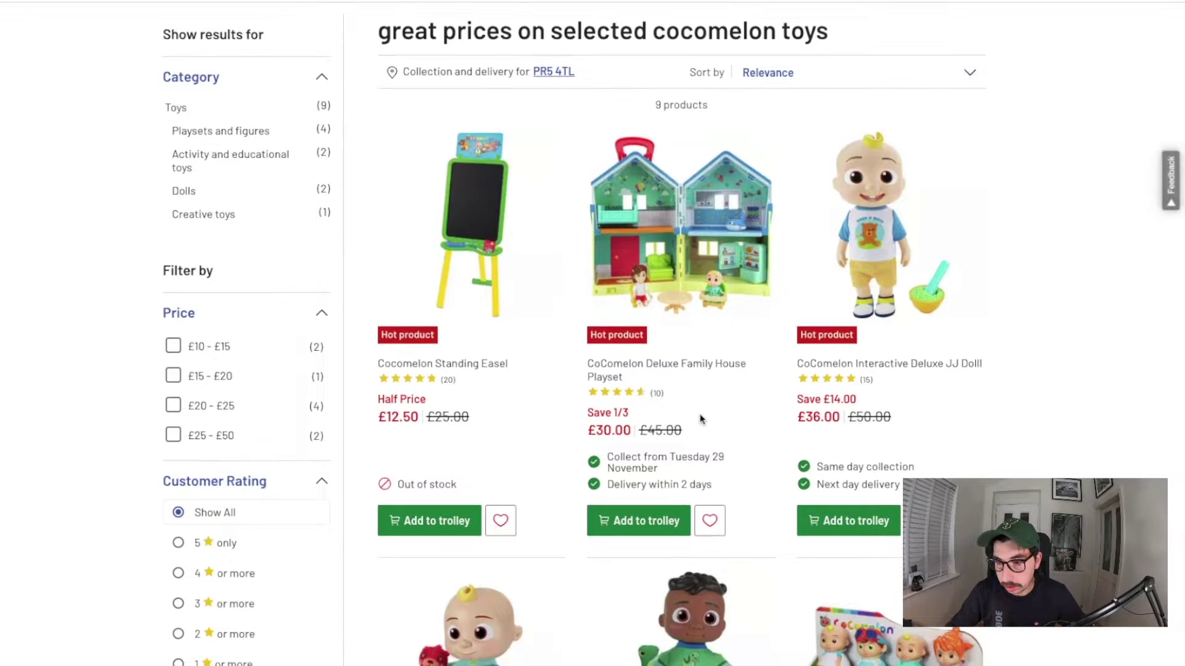
pyautogui.click(500, 237)
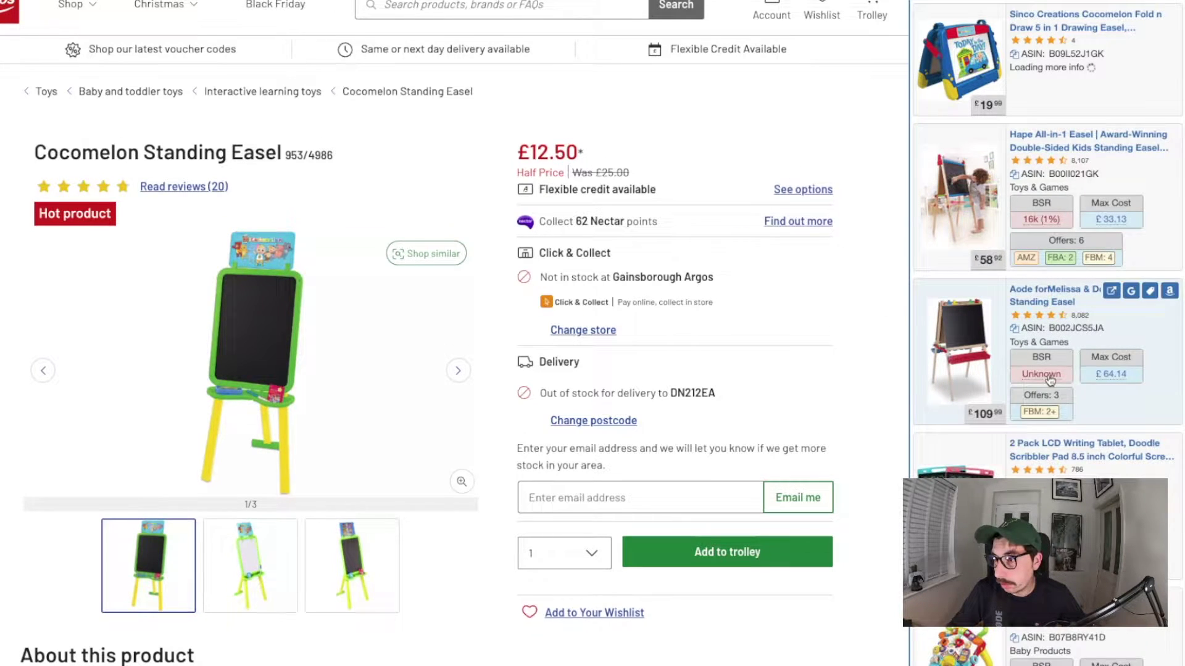
pyautogui.scroll(-1, 1049, 380)
pyautogui.scroll(1, 1043, 379)
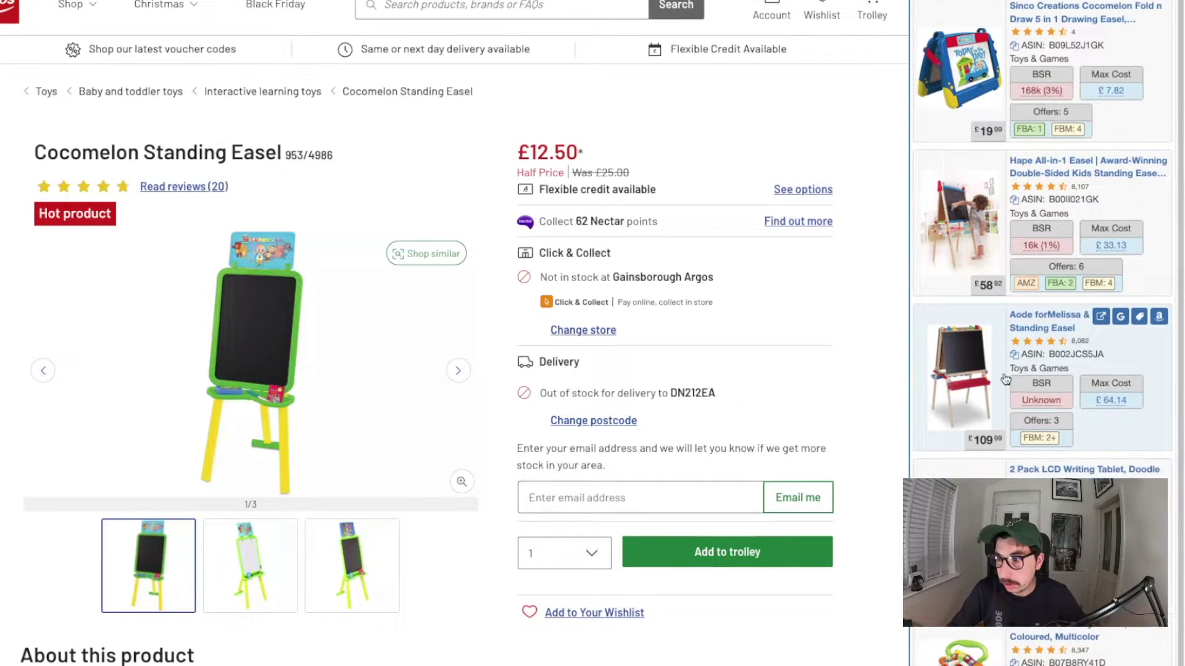
pyautogui.scroll(-1, 1006, 379)
pyautogui.scroll(-5, 158, 387)
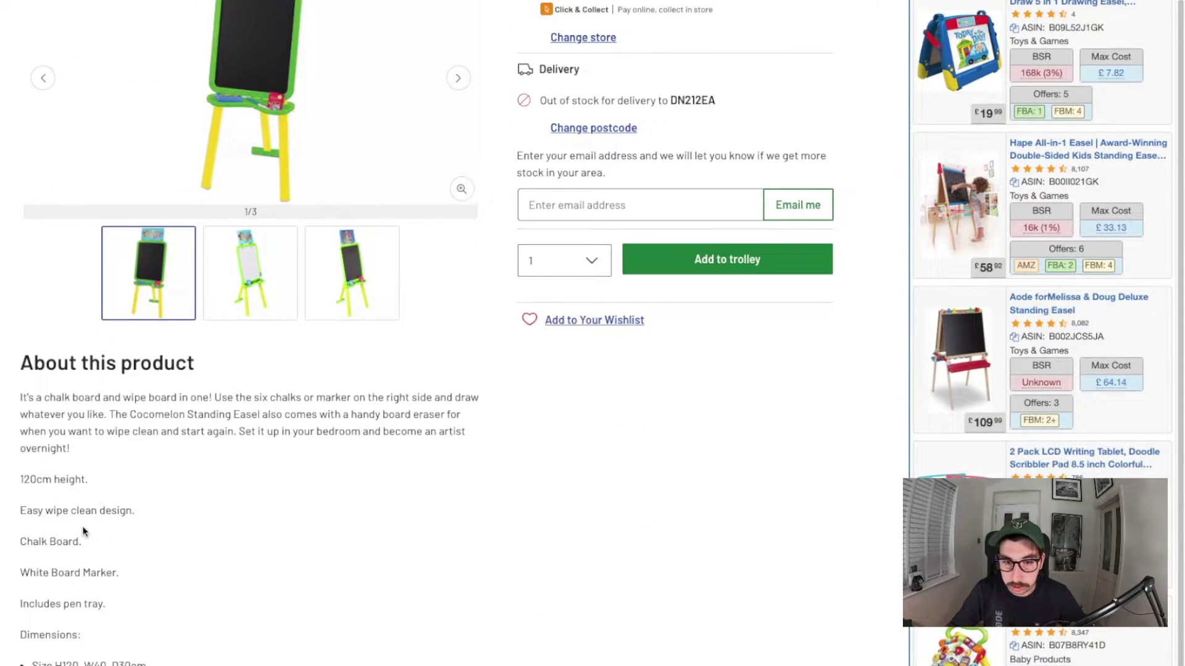
pyautogui.scroll(-6, 82, 525)
pyautogui.rightClick(64, 405)
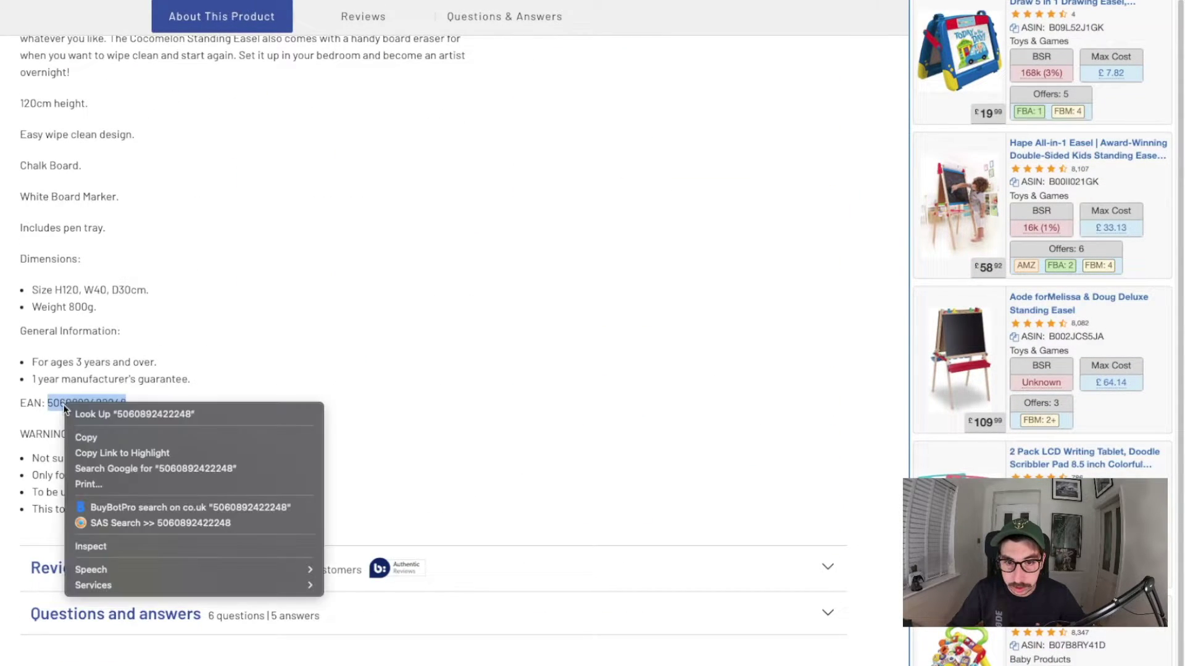
pyautogui.click(139, 439)
pyautogui.scroll(1, 1055, 331)
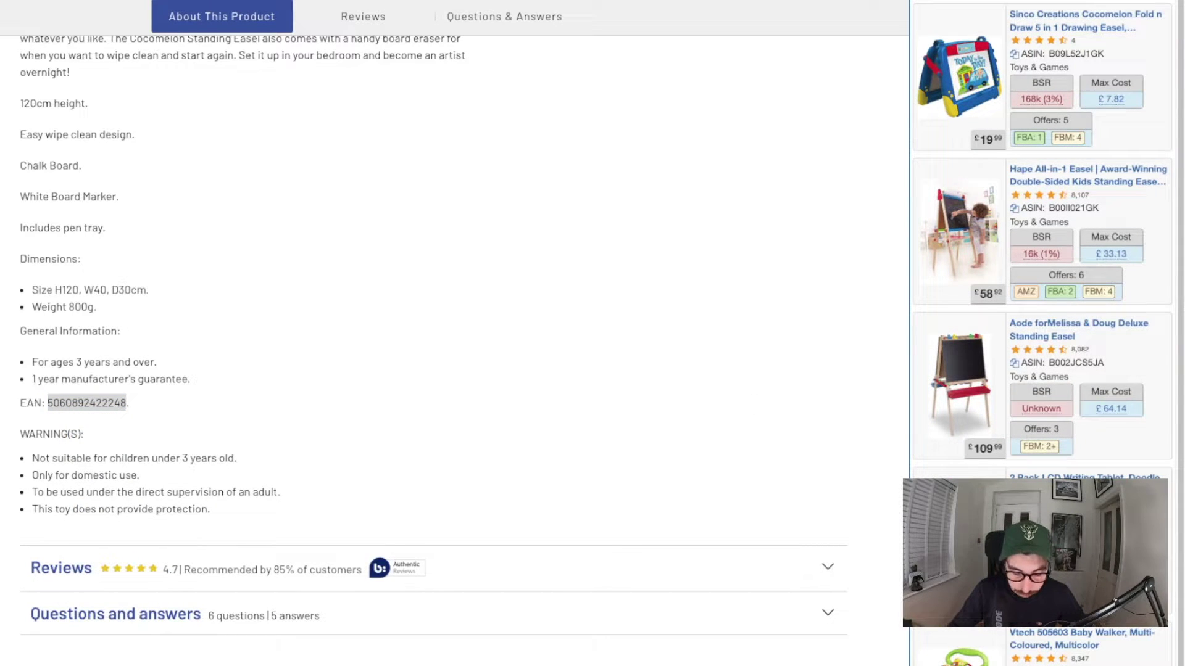
pyautogui.hotkey('ctrl', 'v')
pyautogui.press('Return')
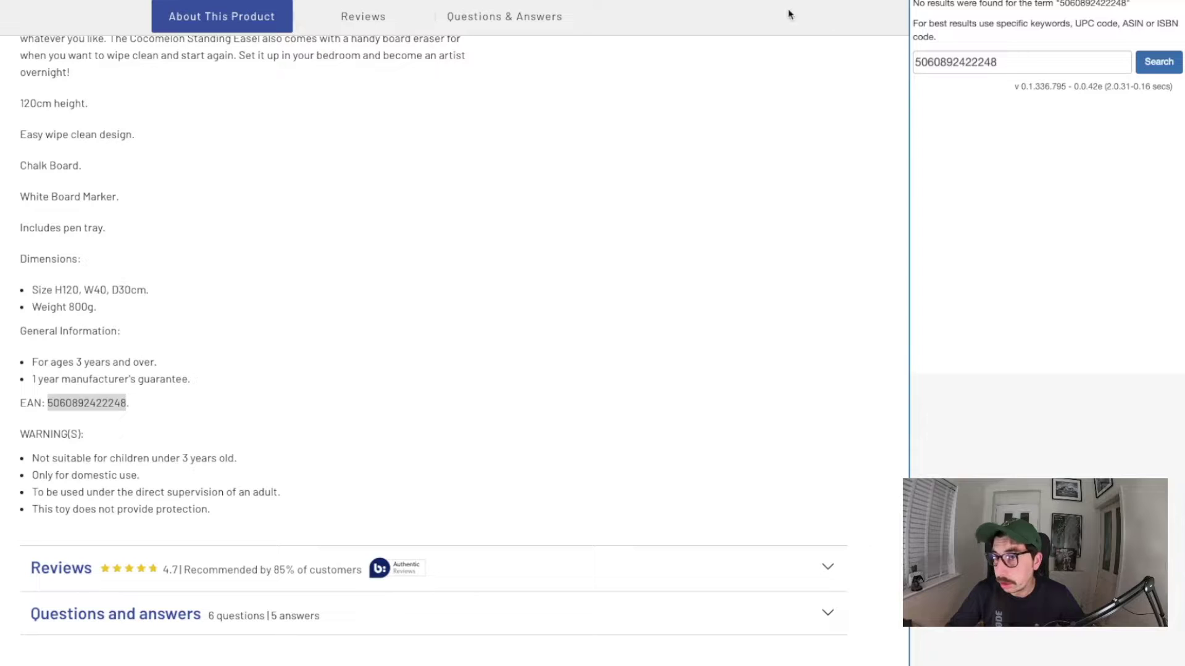
pyautogui.click(664, 137)
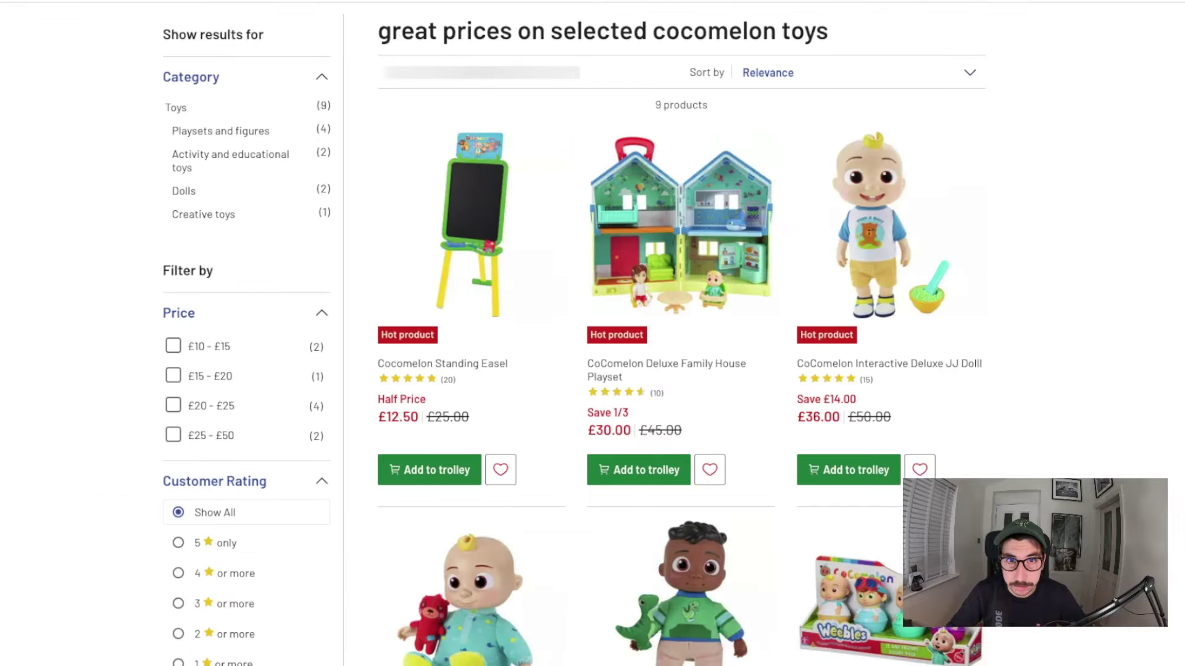
# Open the CoComelon Bedtime JJ Doll page on Argos and show the BANDAI Amazon match in SAS.
pyautogui.scroll(-5, 660, 290)
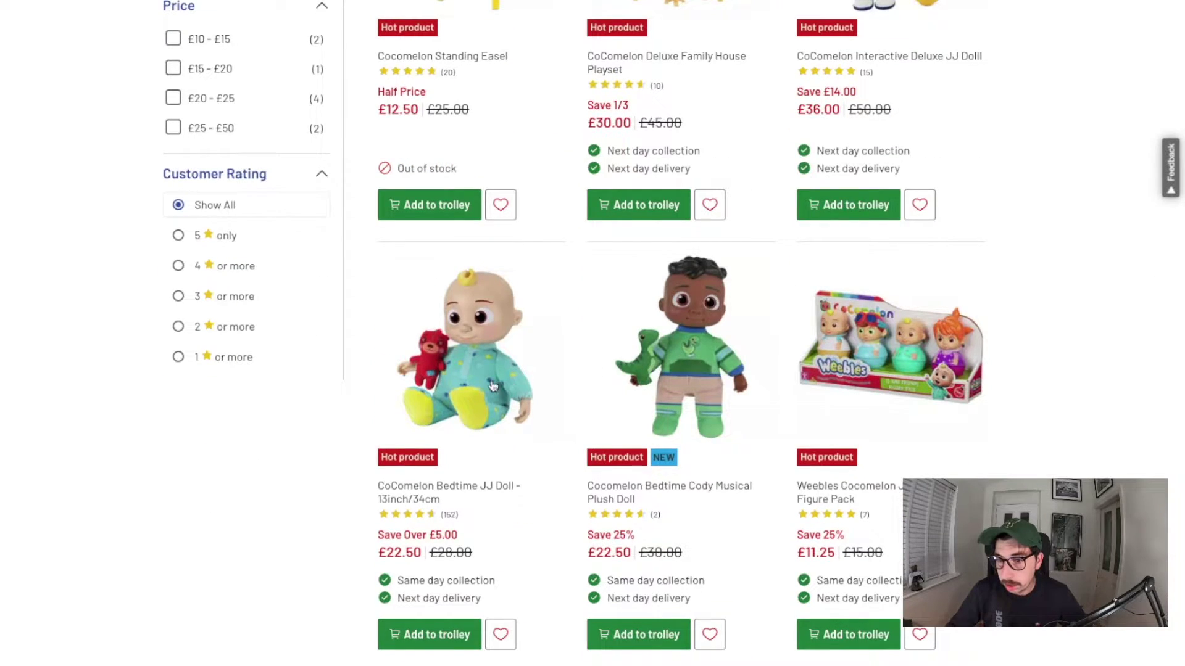
pyautogui.click(500, 383)
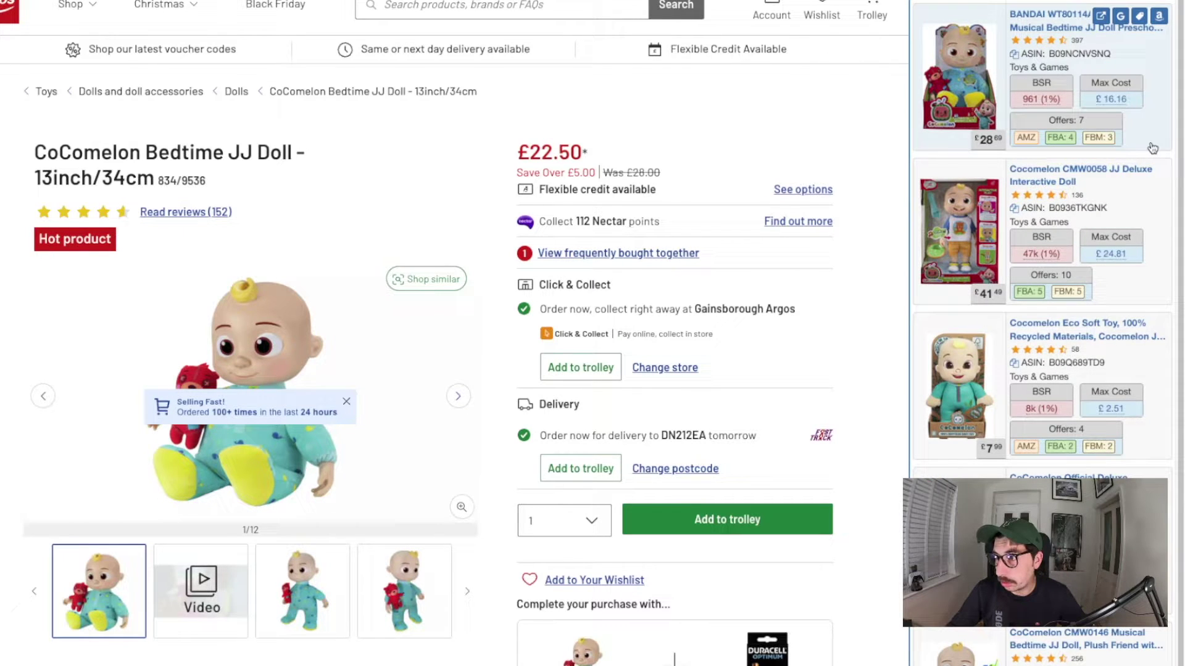
pyautogui.click(1152, 148)
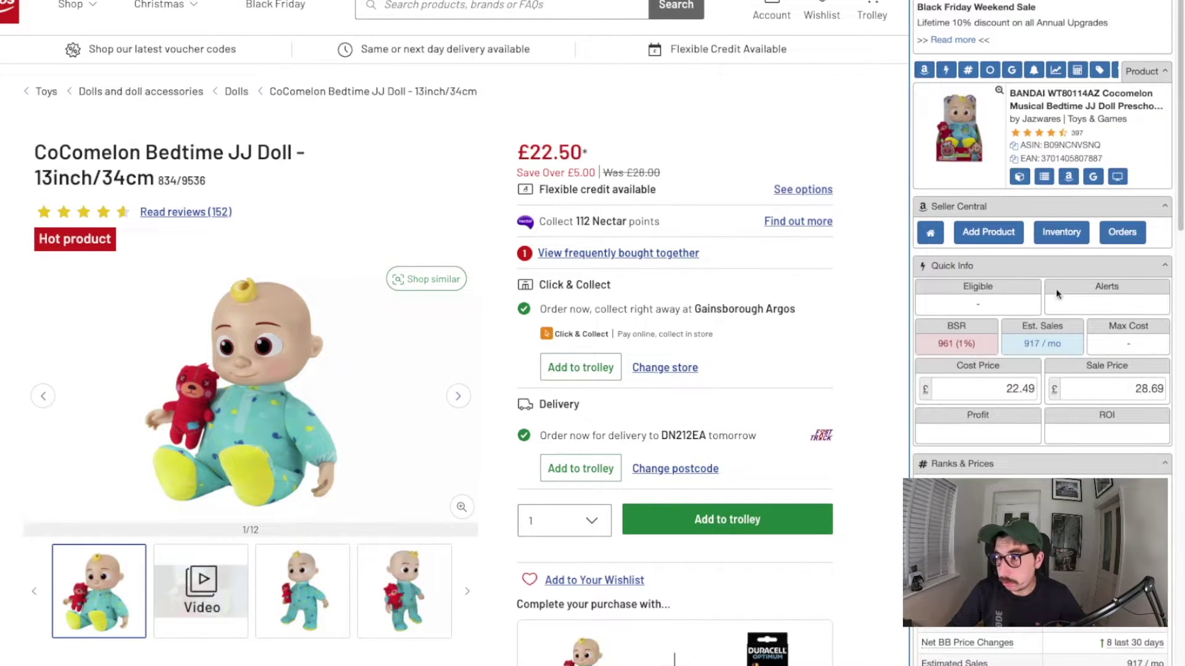
# Change the cost price from 22.49 to 22.50, giving a -£2.85 profit, and review the offers.
pyautogui.doubleClick(1027, 388)
pyautogui.write('22.50')
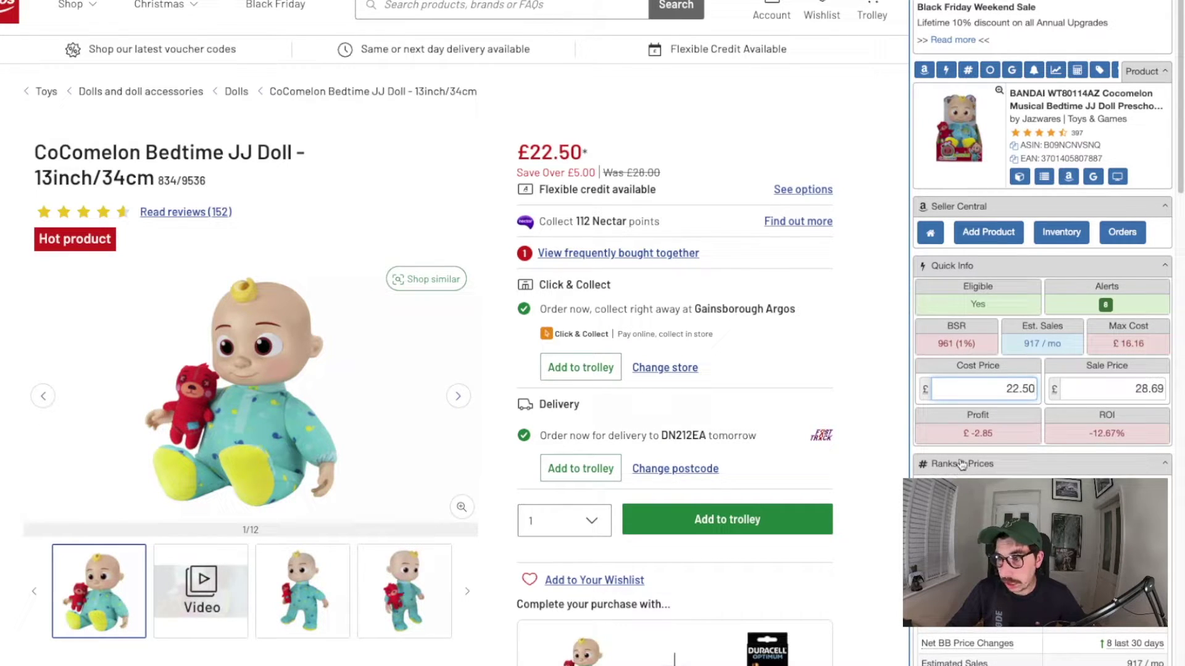
pyautogui.scroll(-10, 1123, 457)
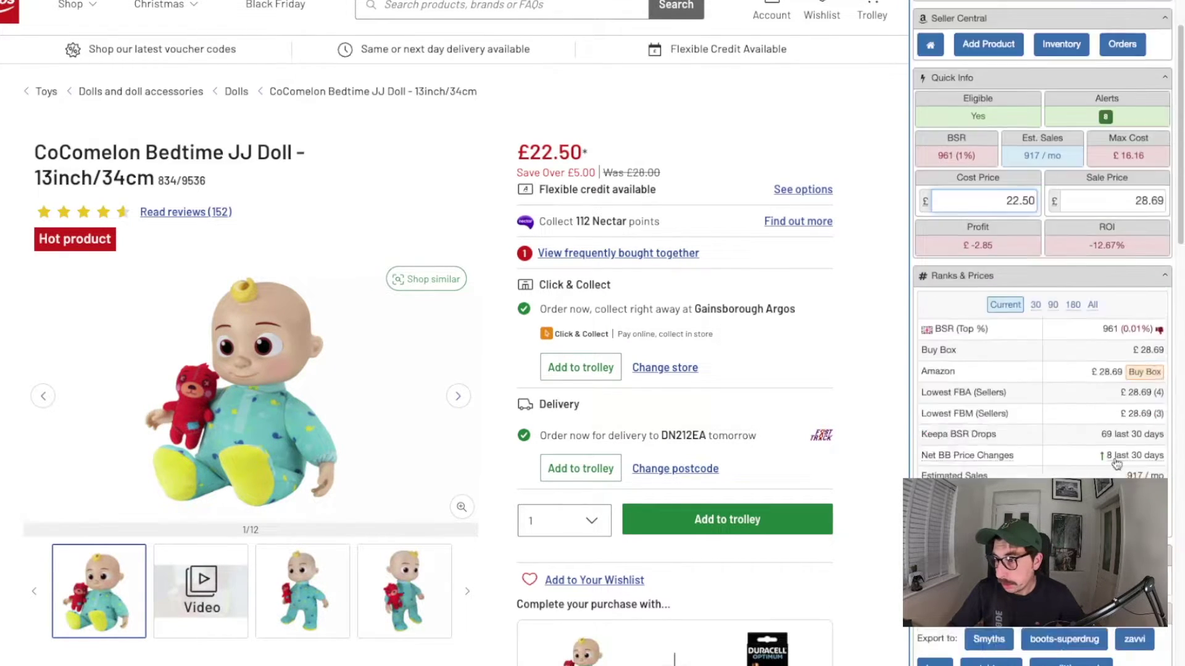
pyautogui.scroll(-10, 1115, 460)
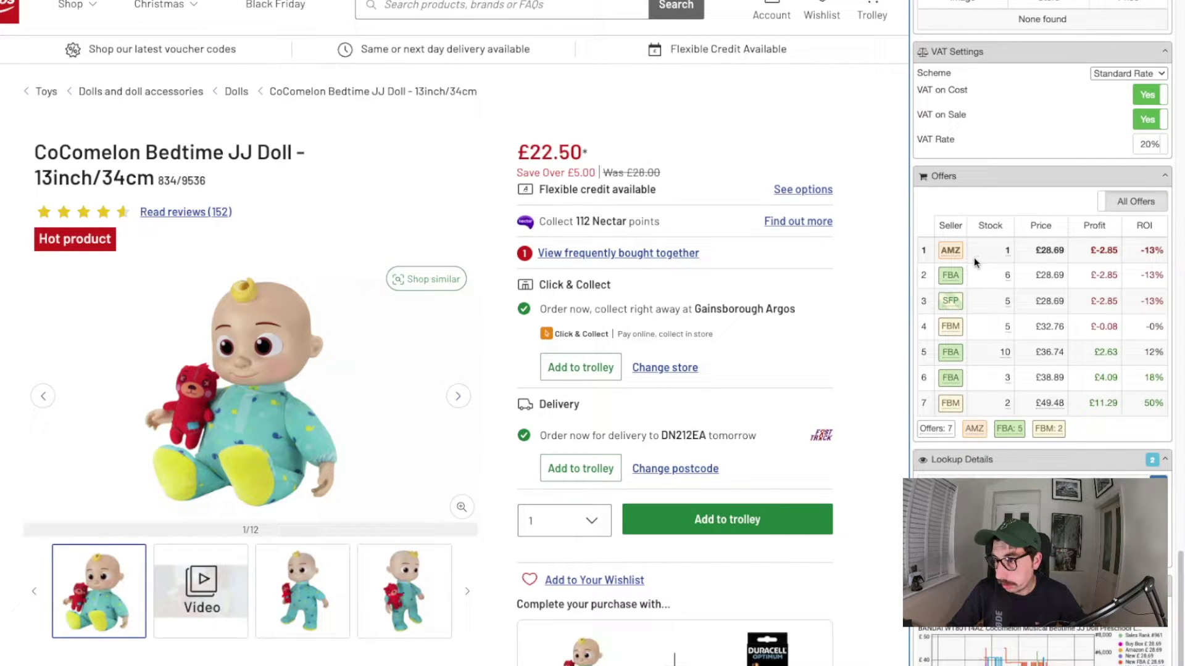
pyautogui.moveTo(960, 284)
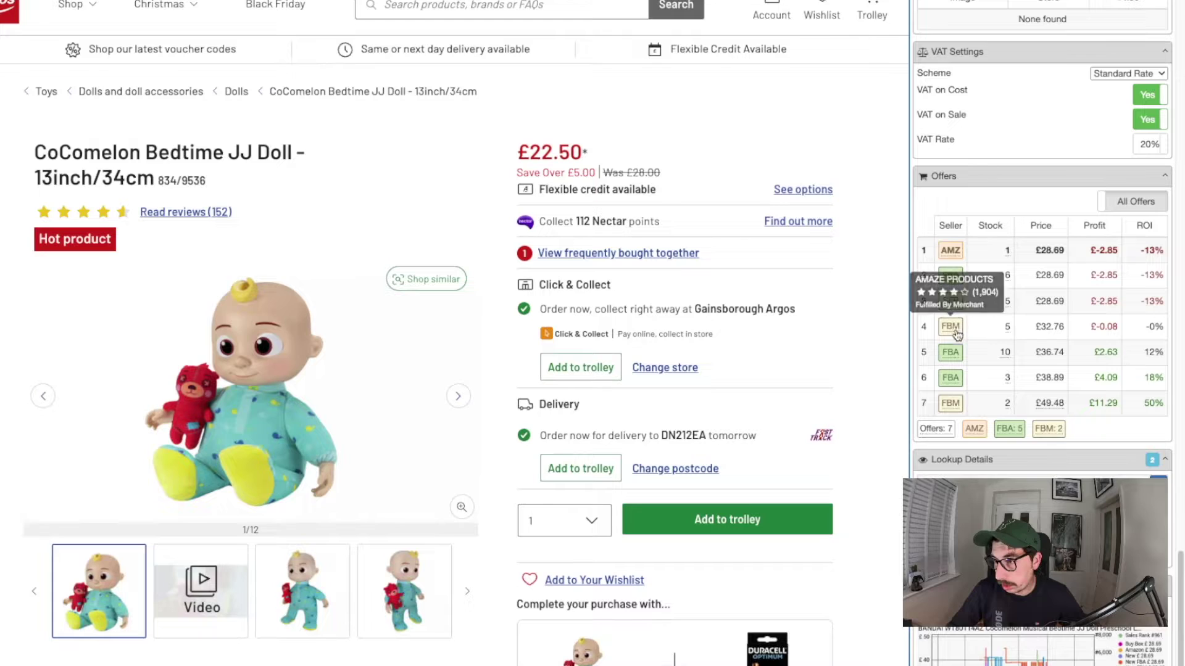
pyautogui.moveTo(954, 363)
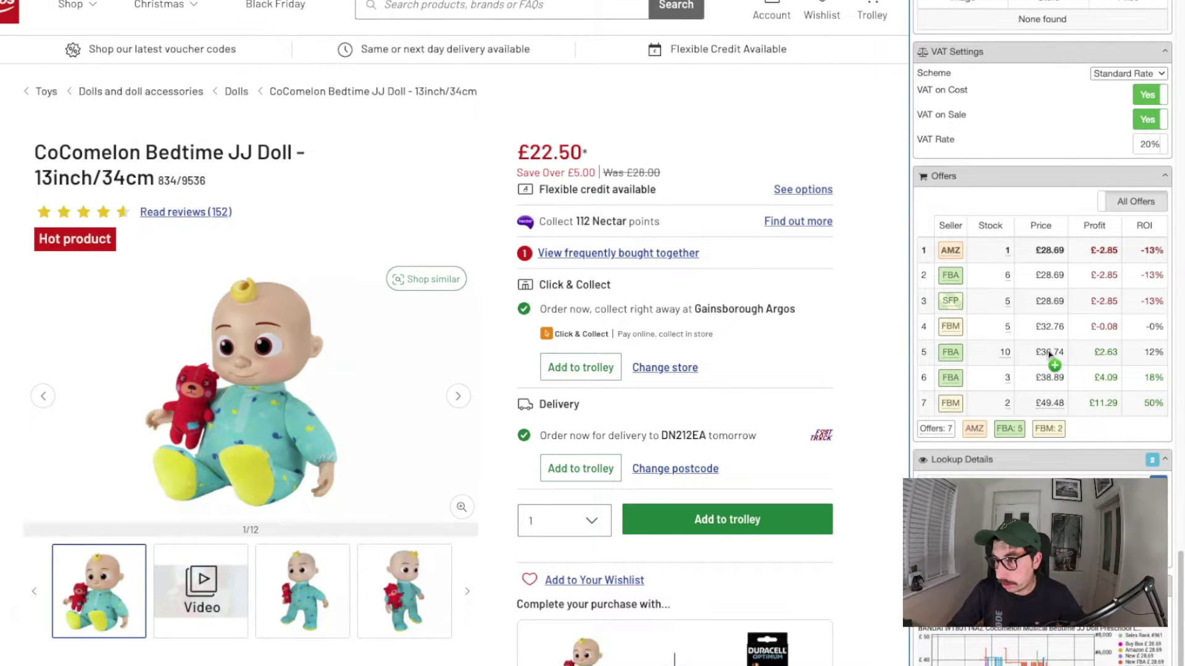
pyautogui.scroll(15, 1049, 351)
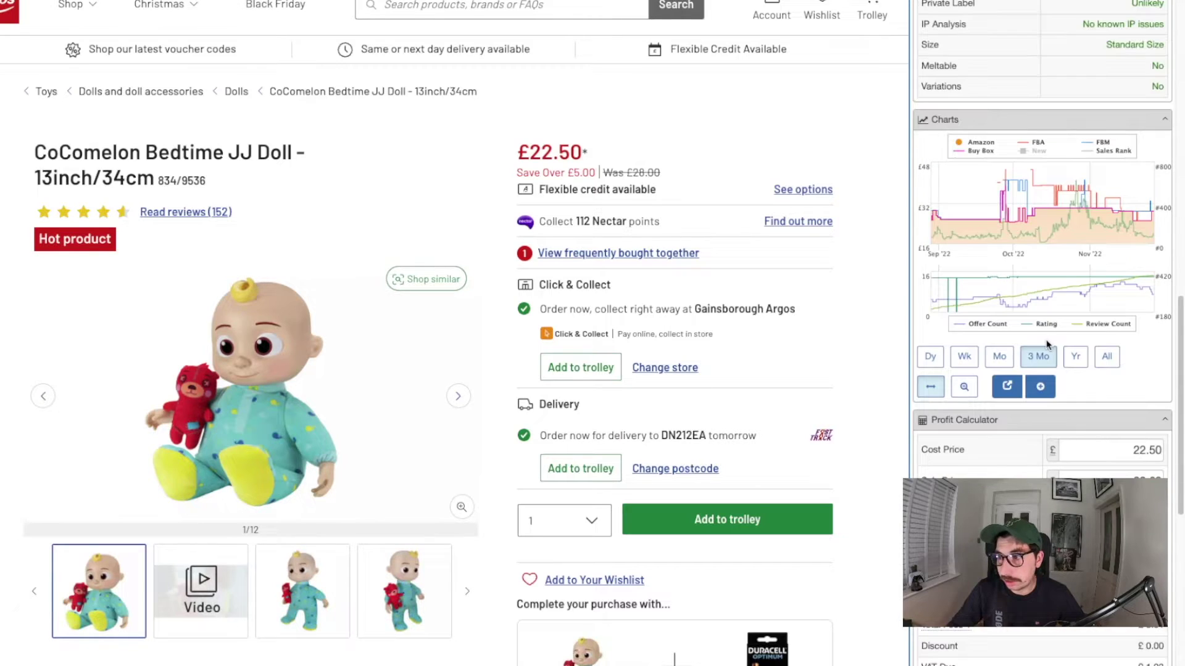
pyautogui.scroll(10, 1047, 346)
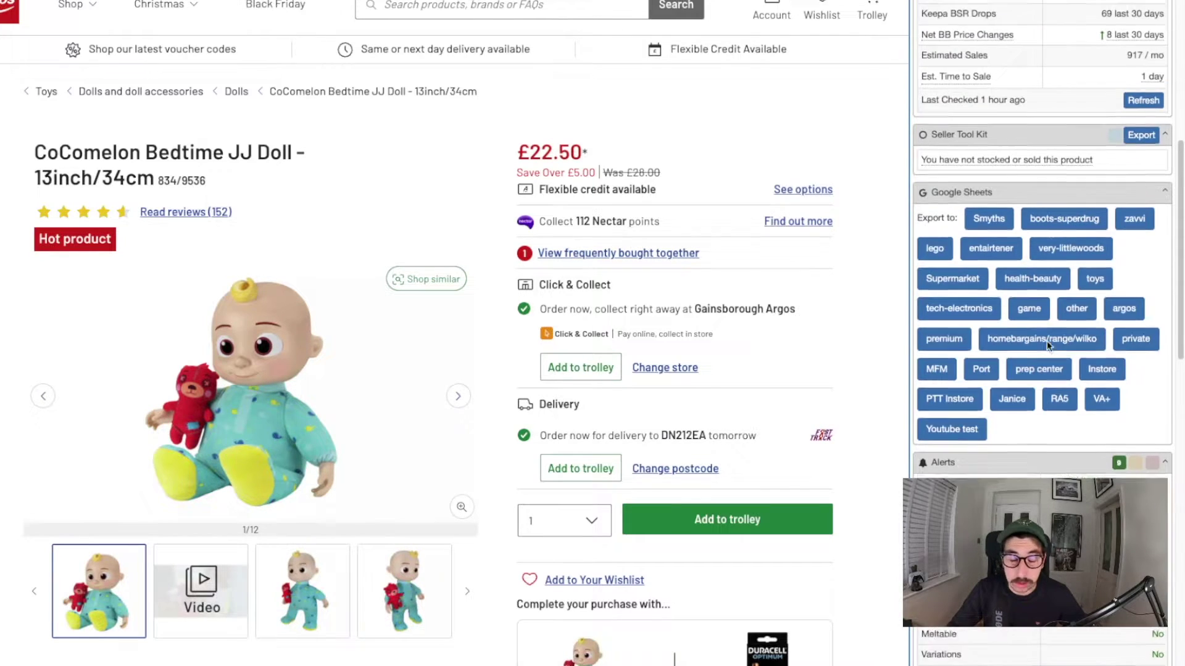
# Export the BANDAI JJ doll's figures to the 'Youtube test' Google Sheet.
pyautogui.scroll(10, 1046, 341)
pyautogui.scroll(-10, 1047, 344)
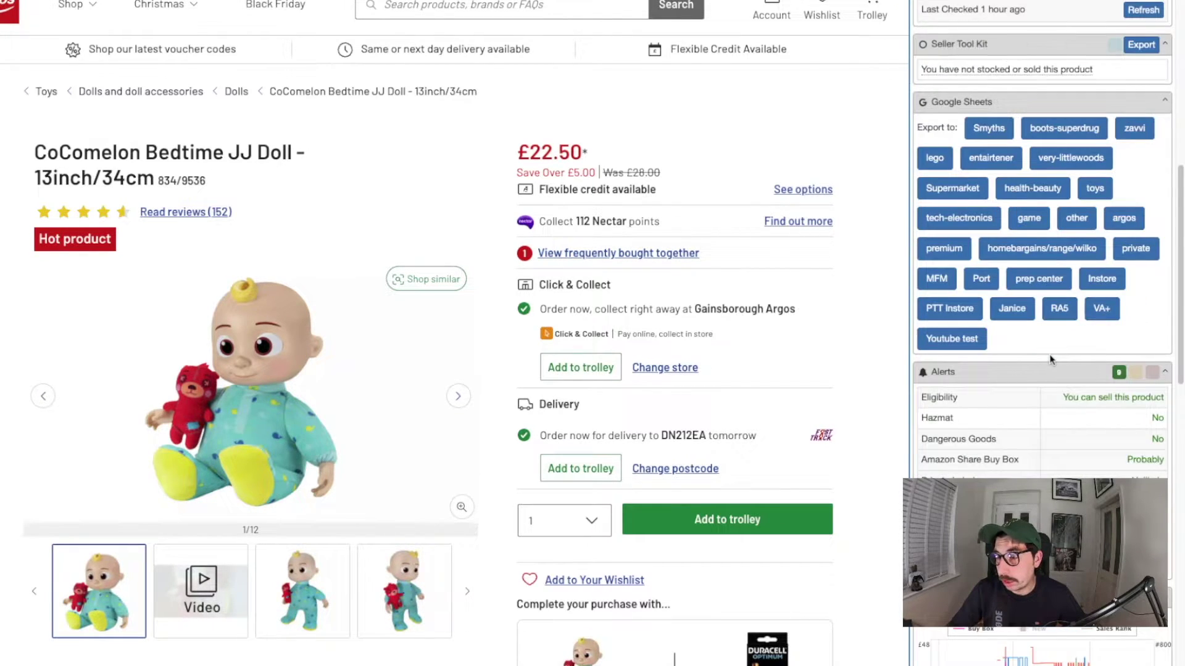
pyautogui.click(972, 244)
pyautogui.scroll(7, 1104, 285)
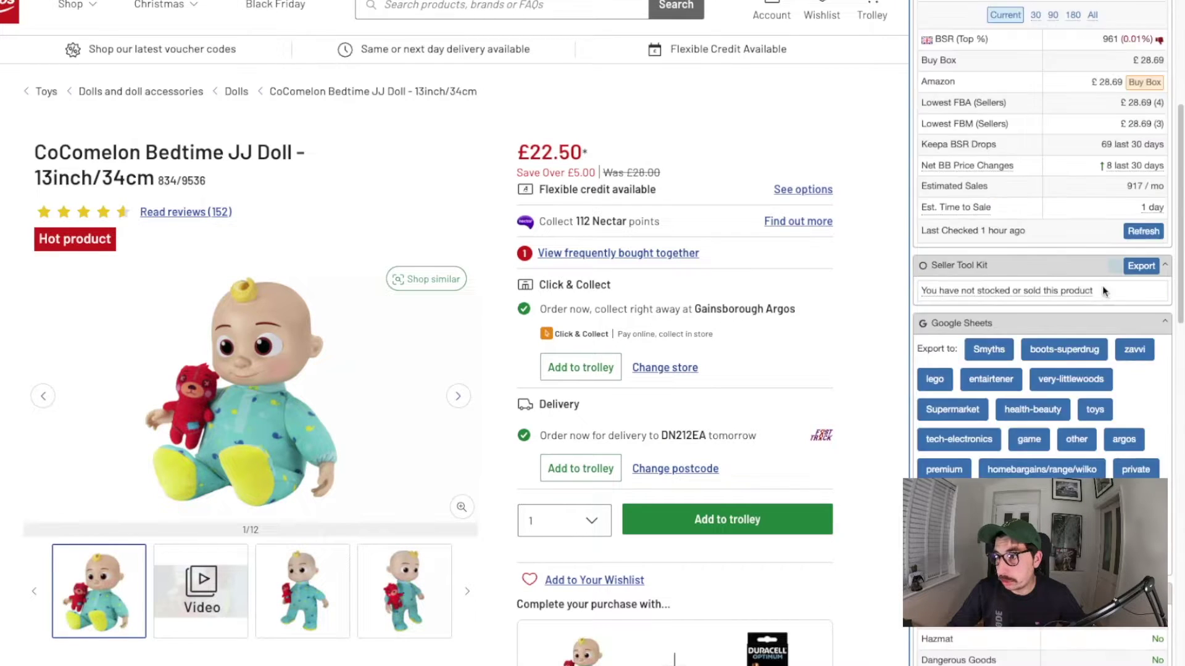
# Open the Seller Tool Kit export form, then dismiss it without exporting.
pyautogui.click(1139, 369)
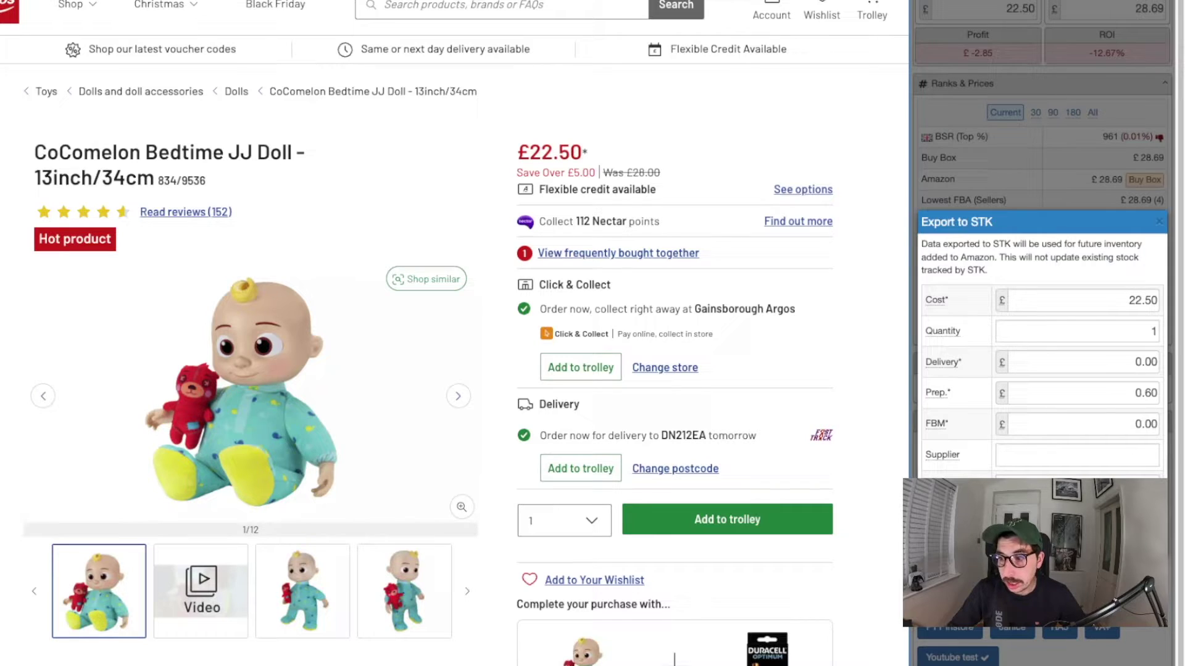
pyautogui.press('Escape')
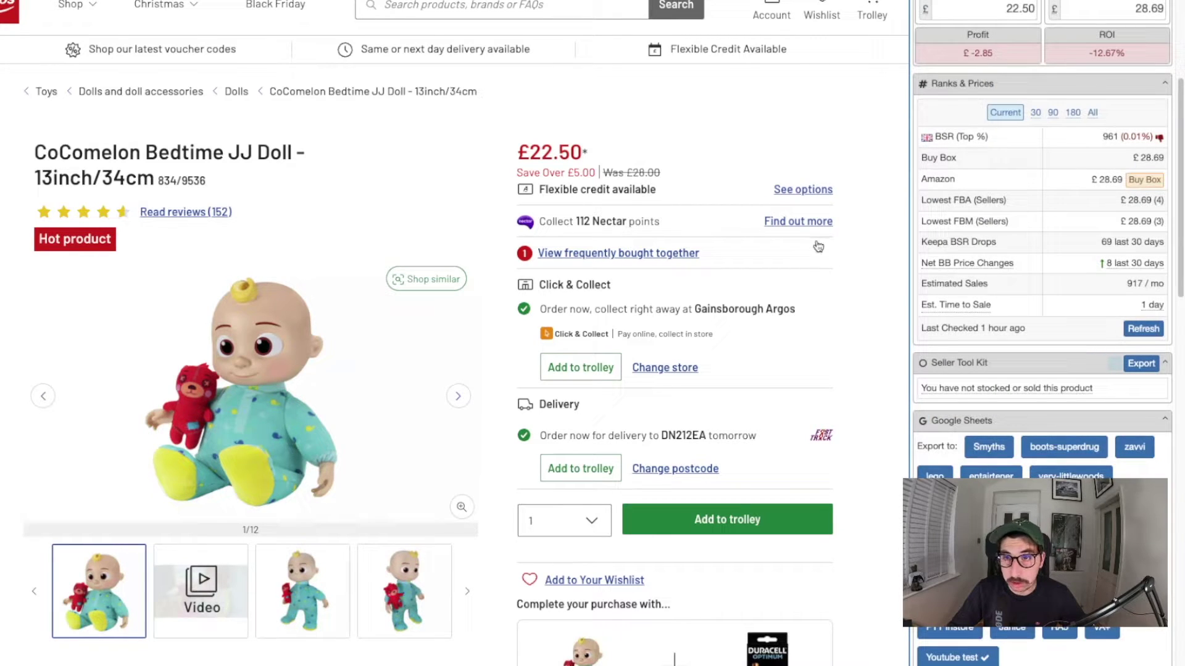
pyautogui.scroll(6, 918, 281)
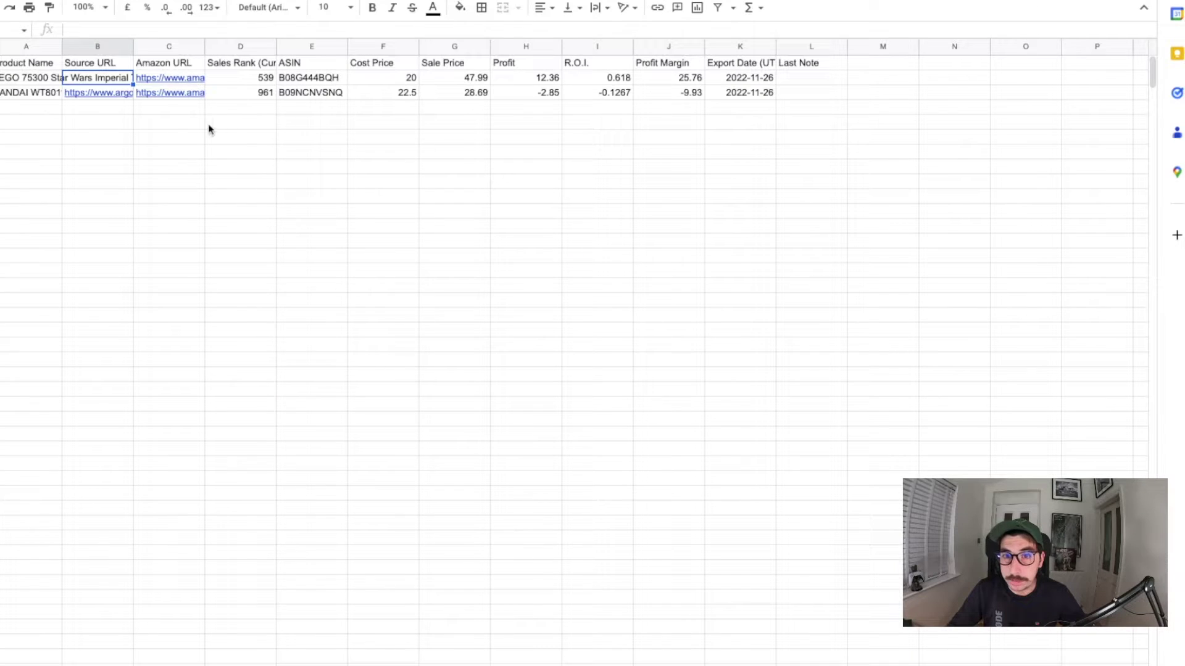
# Check the exported BANDAI row in the sheet and reopen its Argos source link.
pyautogui.click(109, 122)
pyautogui.click(102, 94)
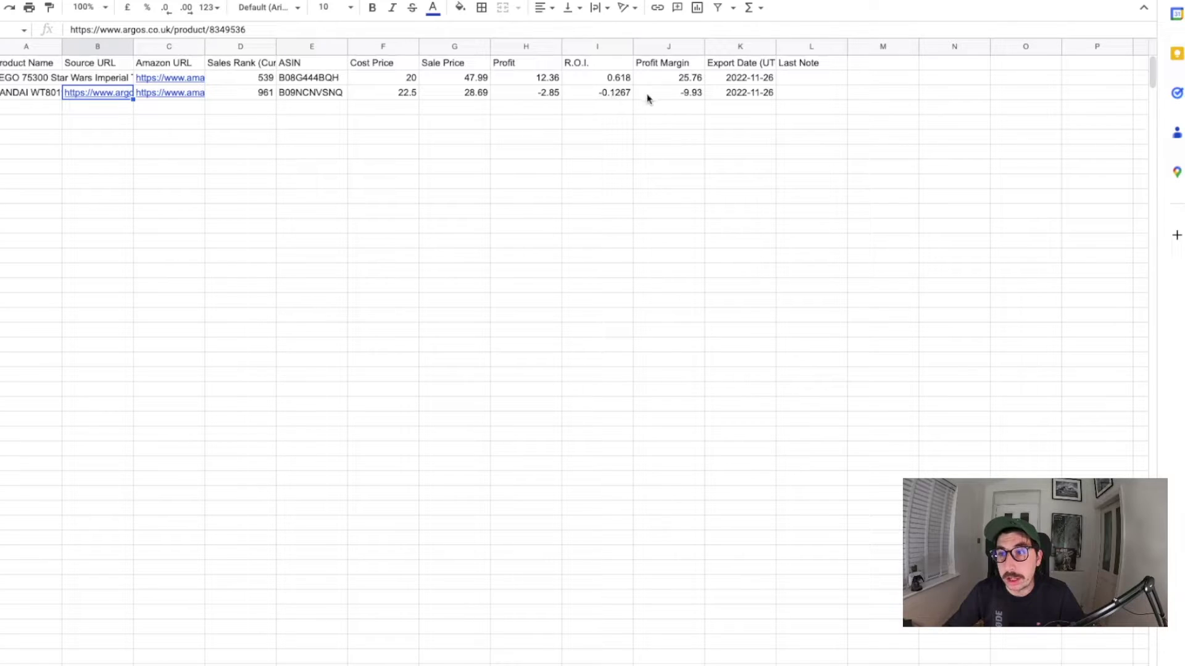
pyautogui.click(797, 94)
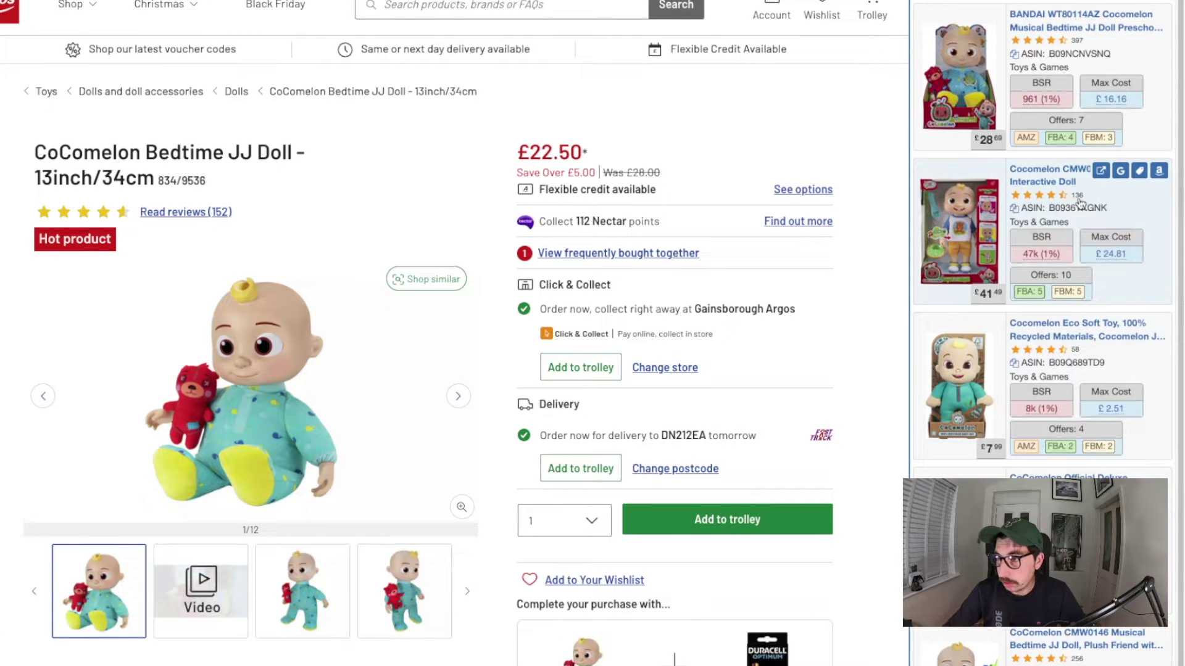
# Save the note 'yoyube test think maybe 36 ??' on the BANDAI JJ doll in SAS.
pyautogui.click(1131, 137)
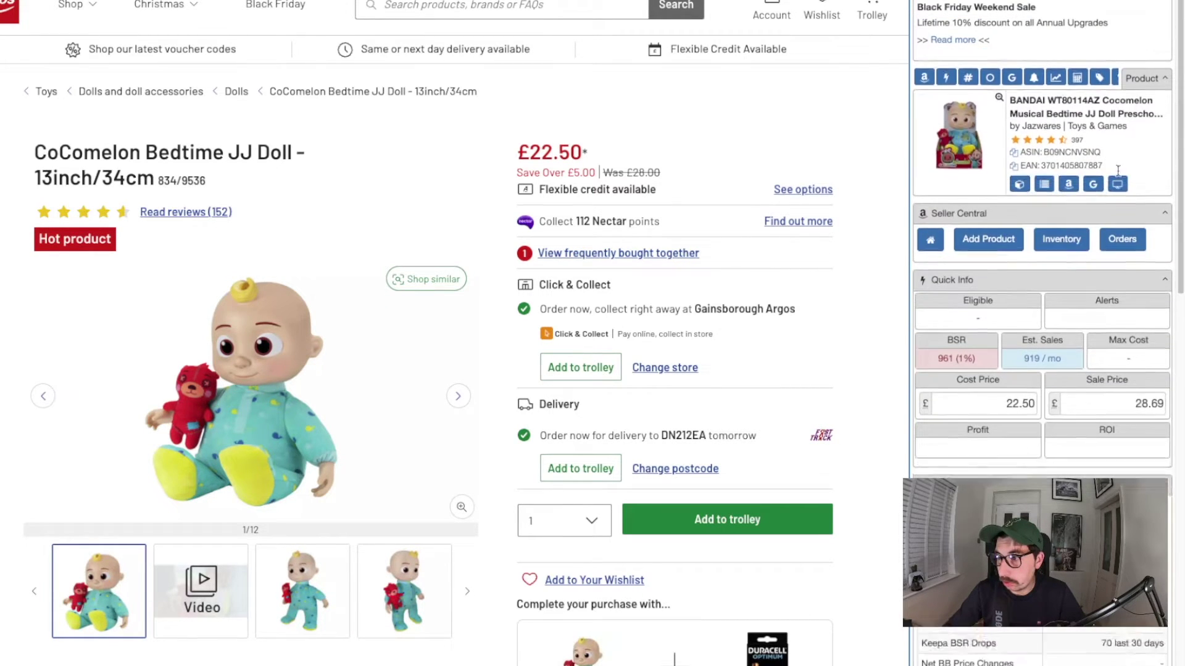
pyautogui.scroll(-10, 1039, 458)
pyautogui.scroll(-15, 1041, 460)
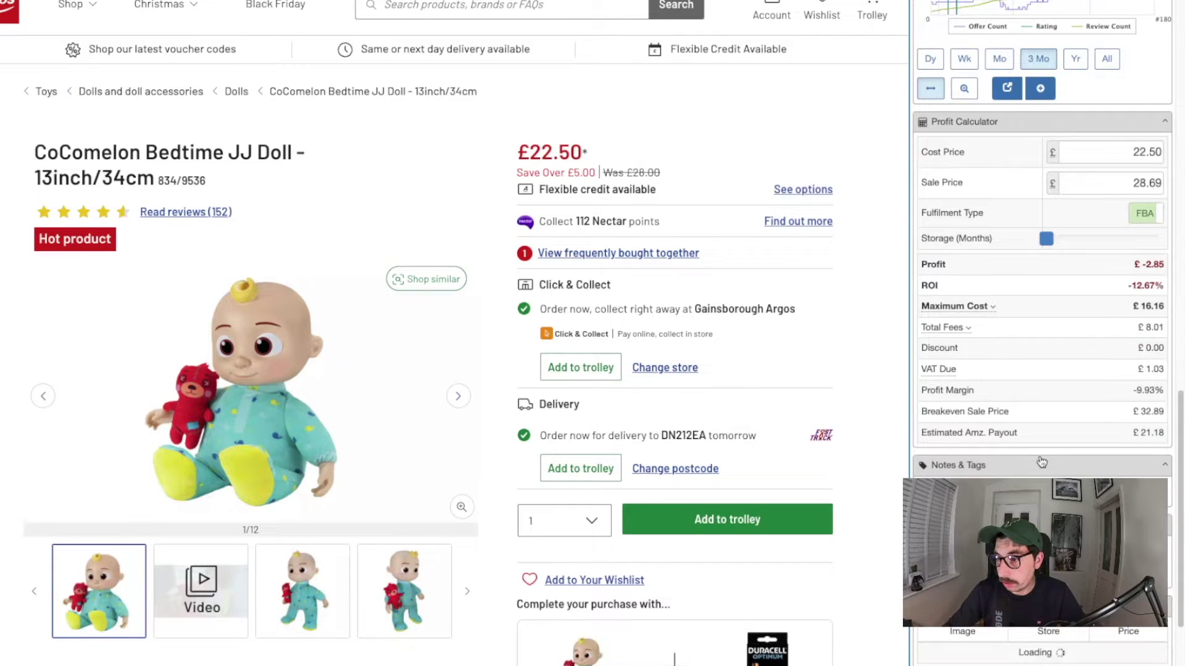
pyautogui.click(983, 405)
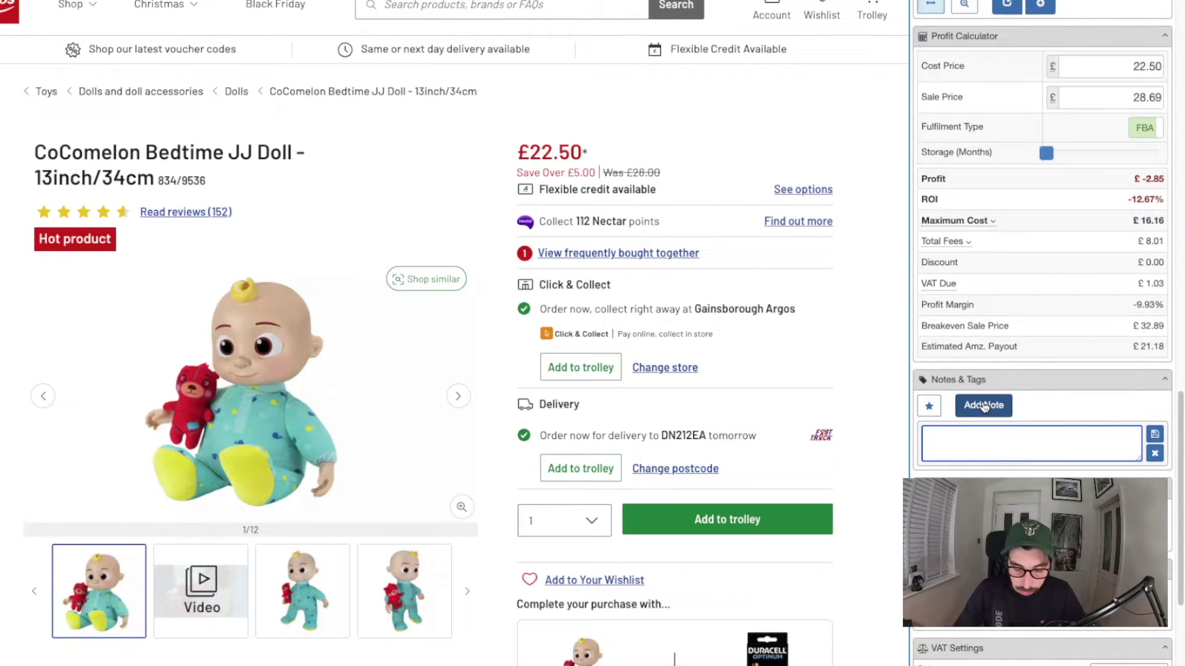
pyautogui.write('yoyube te')
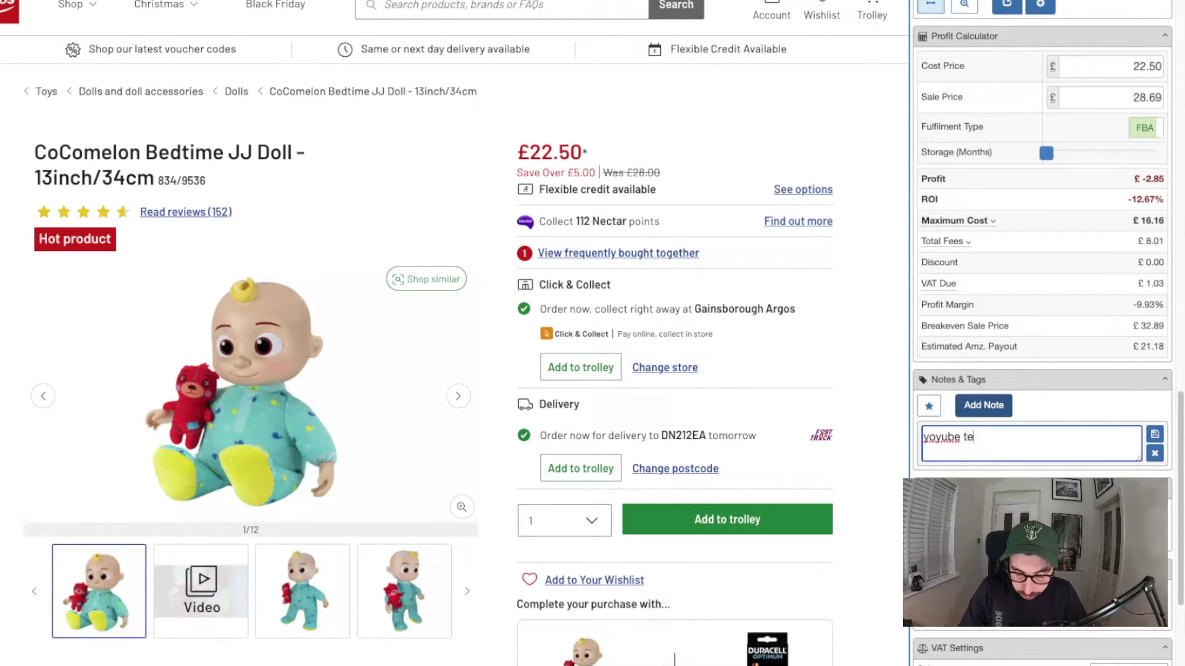
pyautogui.write('st think may')
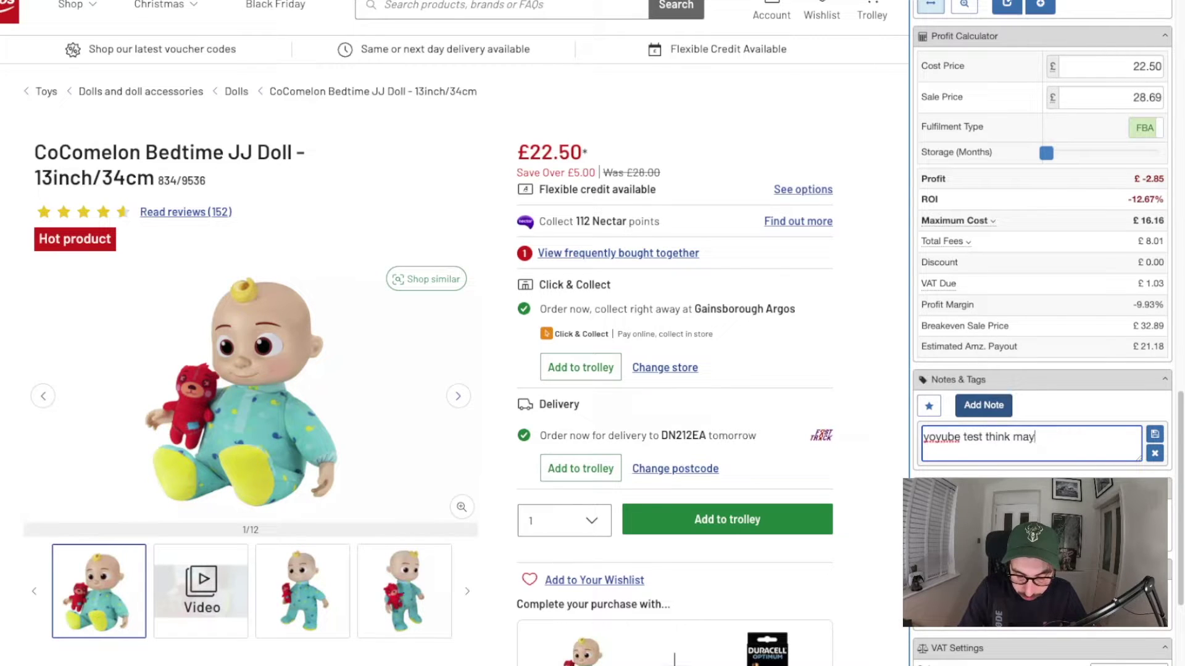
pyautogui.write('be 36 ??')
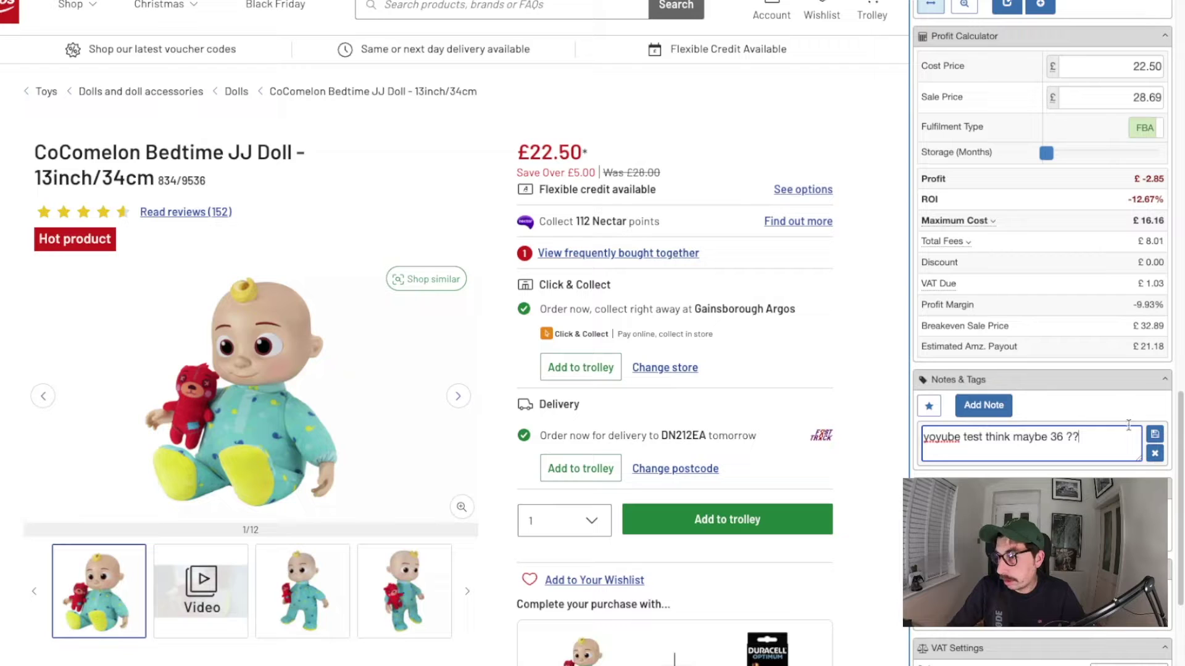
pyautogui.click(1154, 434)
pyautogui.scroll(10, 1075, 426)
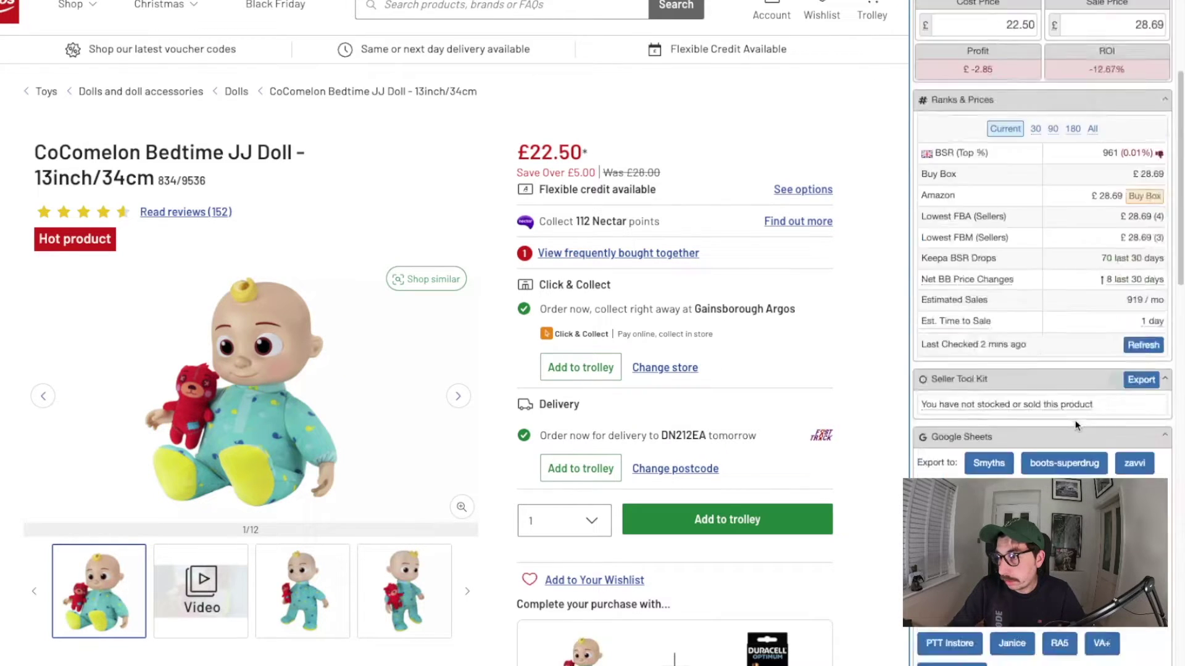
pyautogui.scroll(-3, 1074, 426)
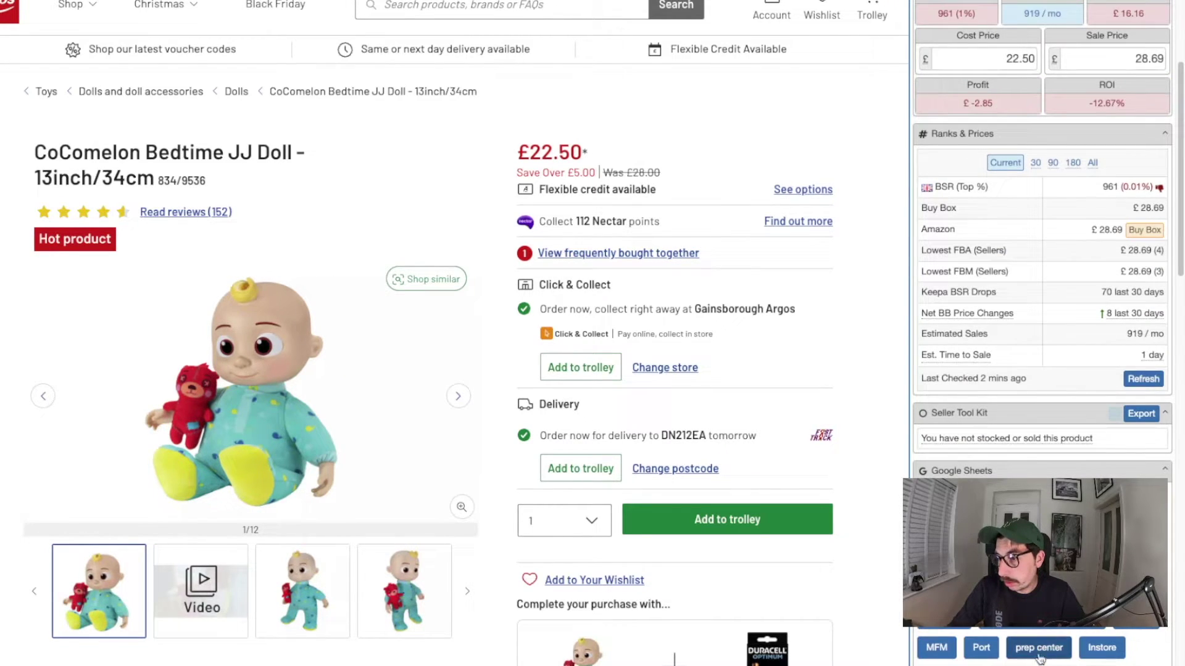
# Switch to the export spreadsheet and select cell L3 to read its Last Note.
pyautogui.click(543, 1)
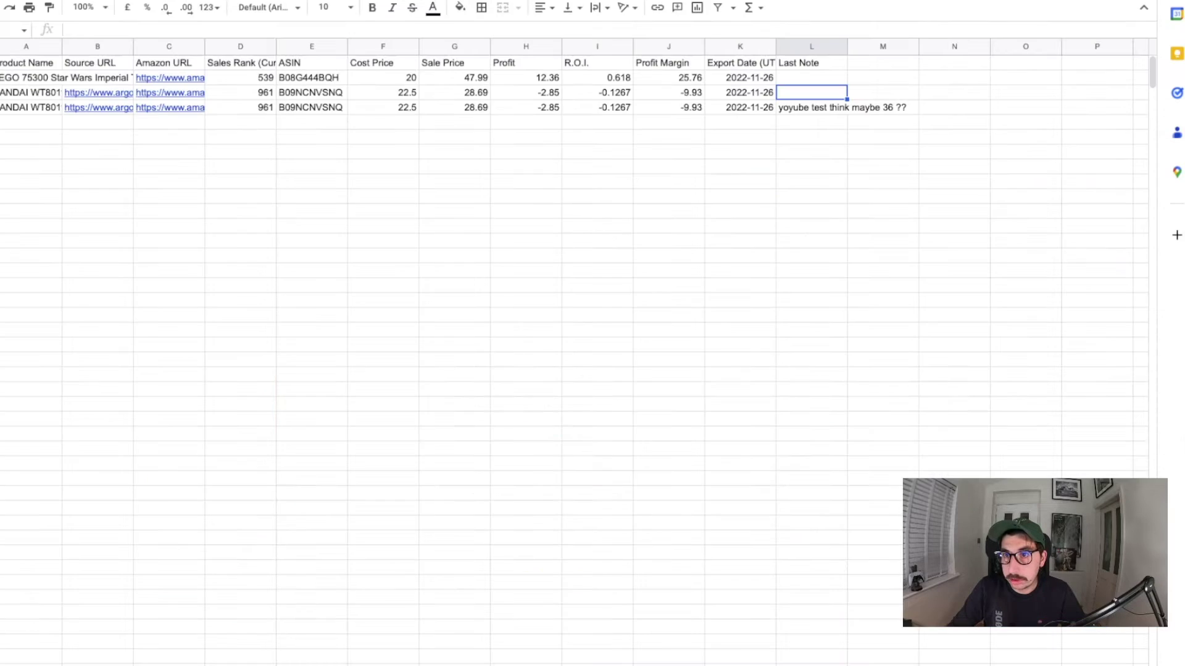
pyautogui.click(818, 111)
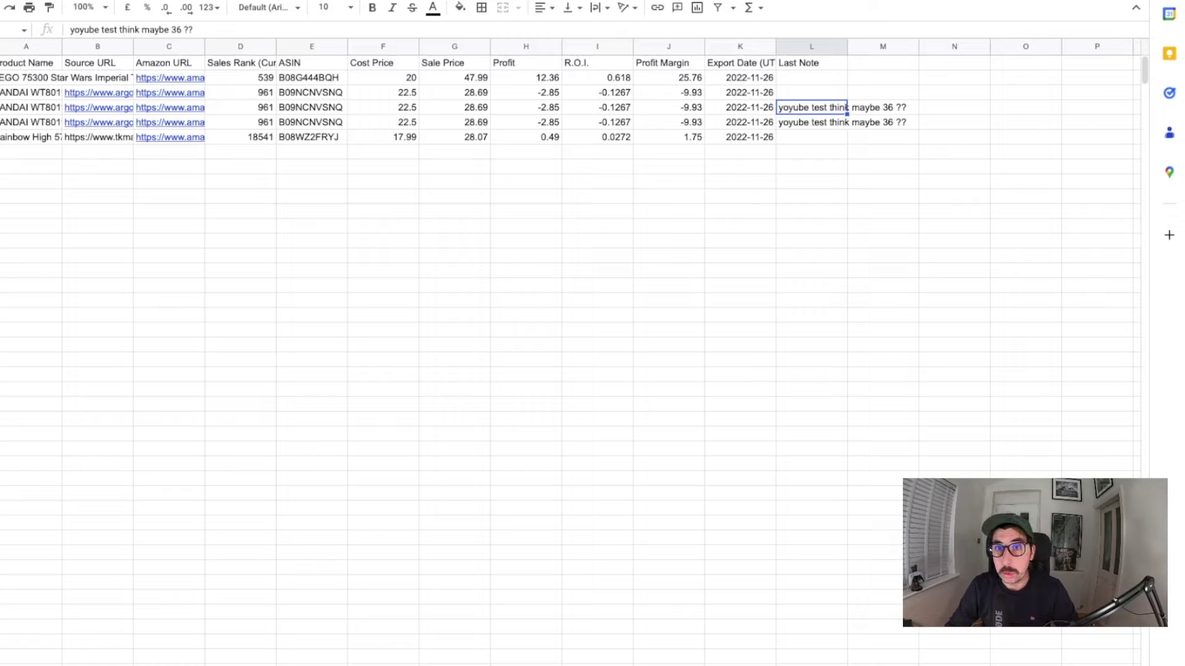
# Return to the LEGO 75300 Amazon page, view its second photo, and open BuyBotPro's settings.
pyautogui.hotkey('ctrl', 'Tab')
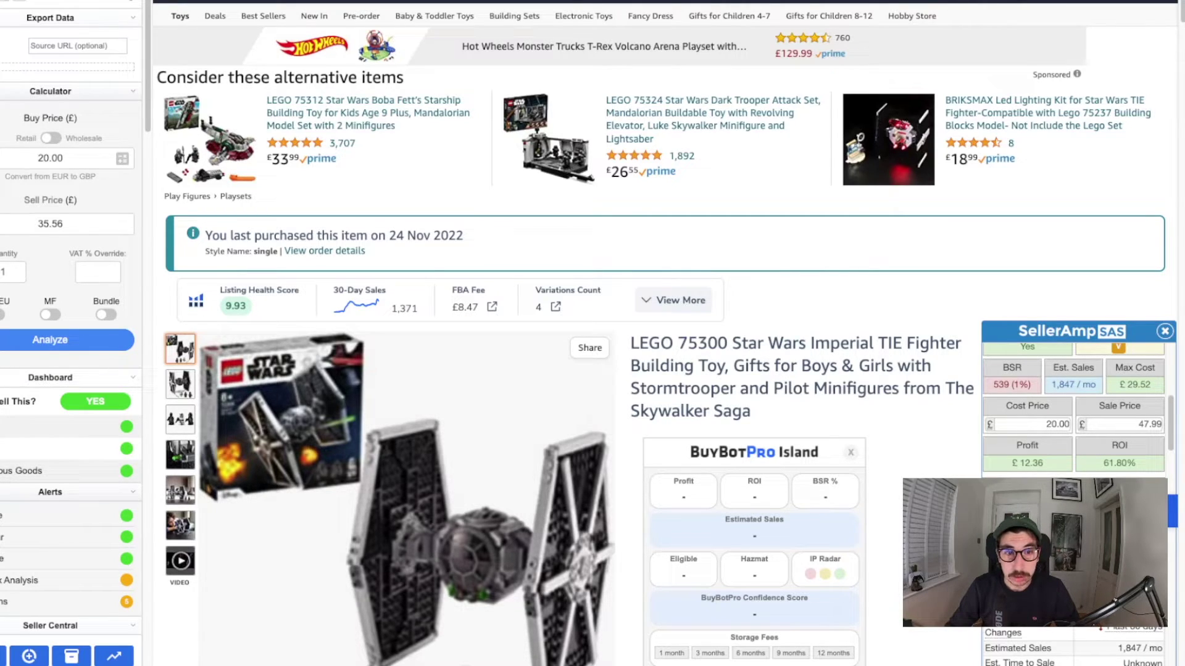
pyautogui.click(180, 383)
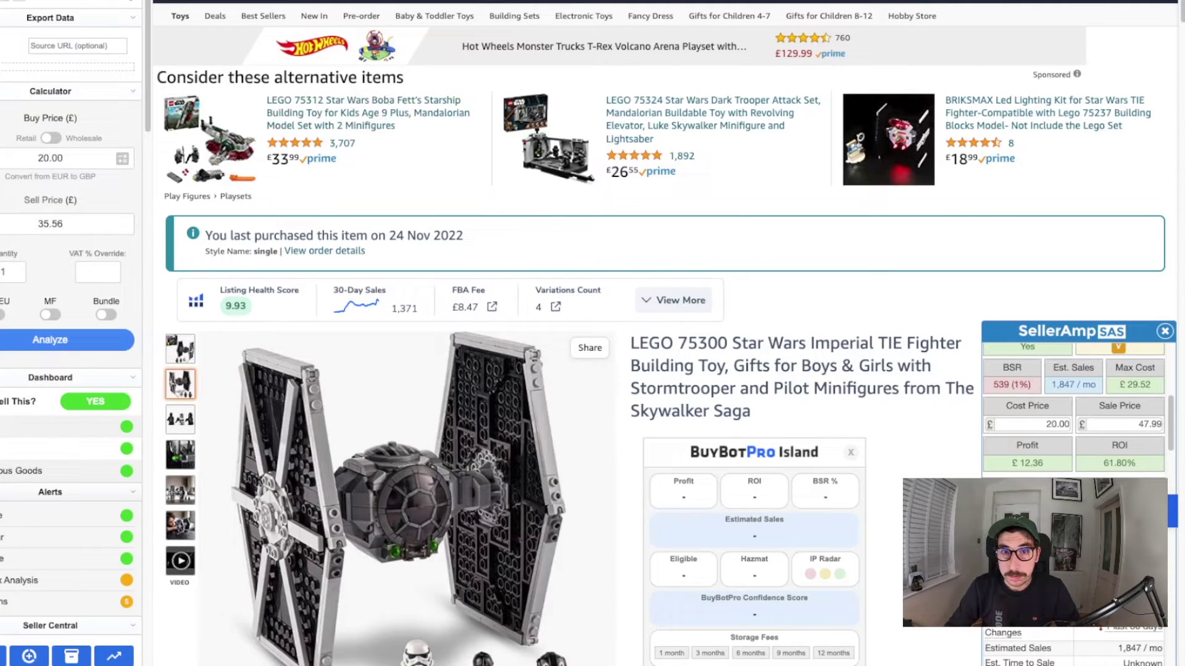
pyautogui.click(94, 43)
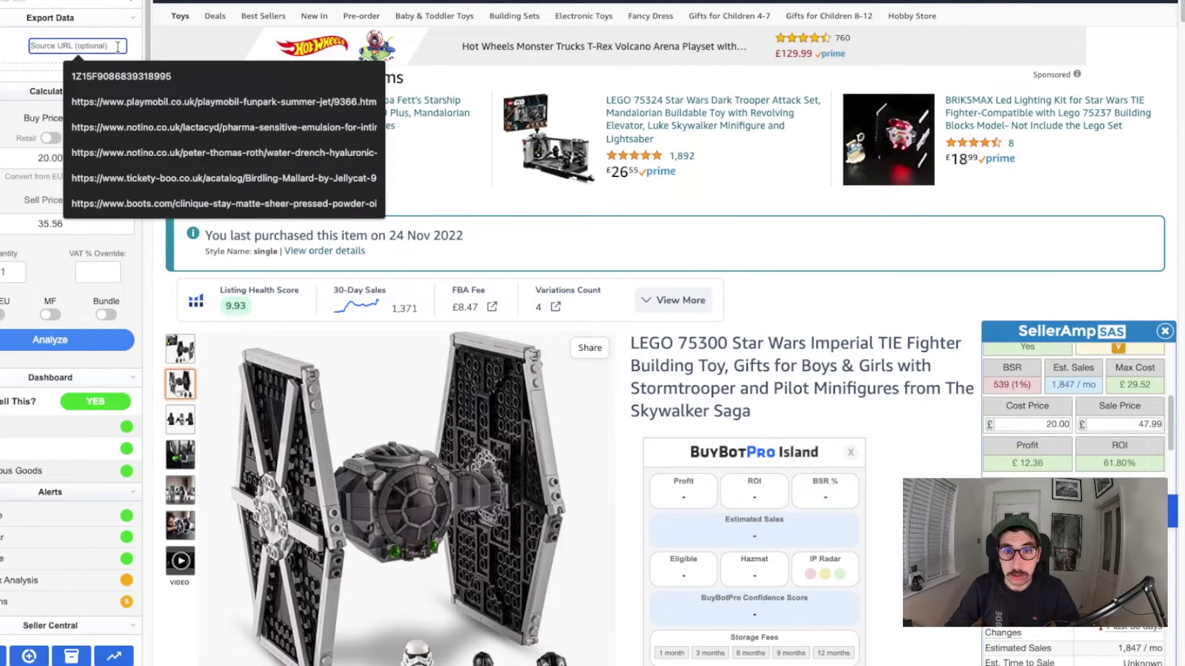
pyautogui.click(131, 2)
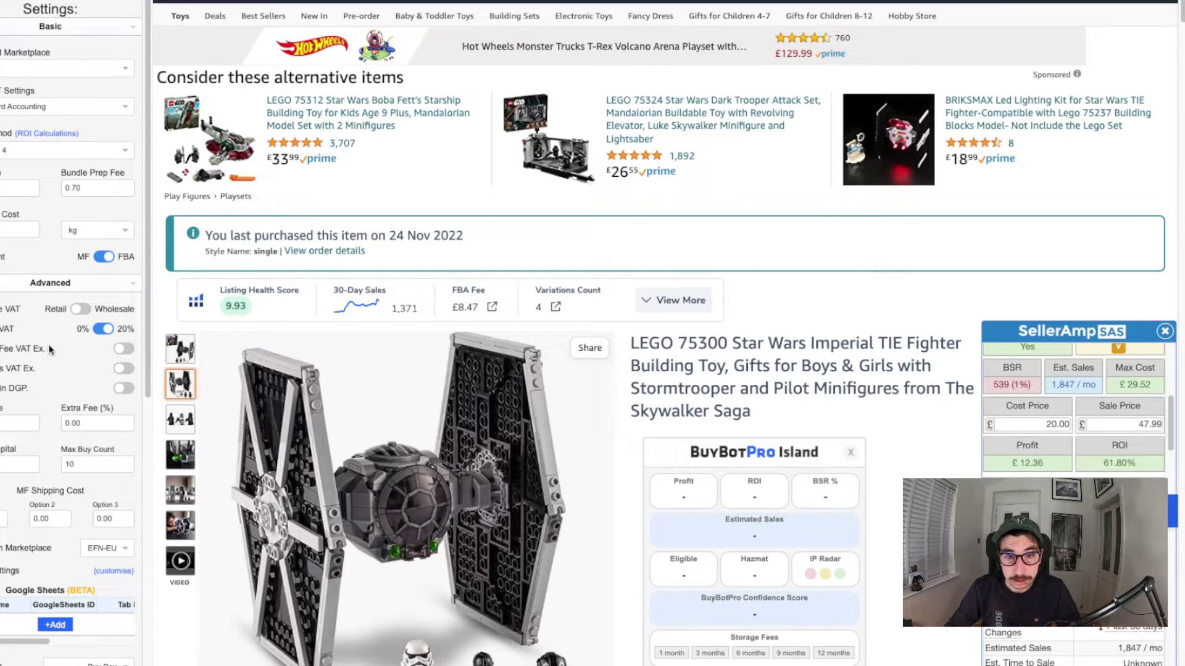
# Start a new Google Sheets export entry and paste the youtube test sheet link as its ID.
pyautogui.scroll(-1, 49, 356)
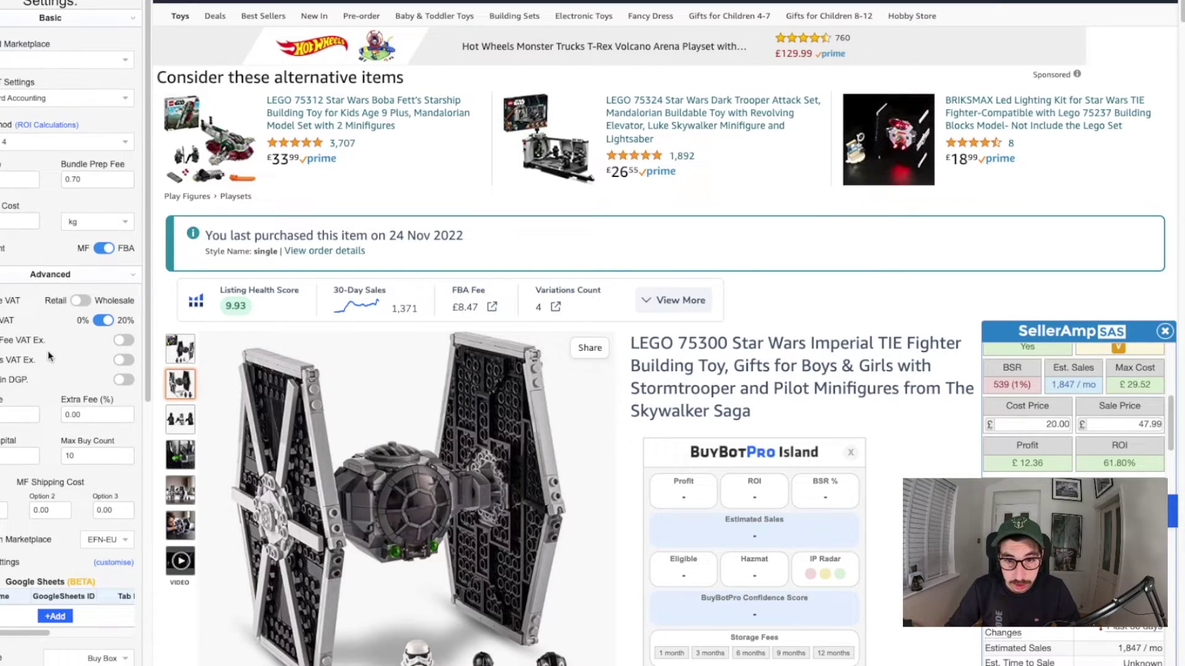
pyautogui.scroll(-1, 50, 356)
pyautogui.scroll(-2, 50, 356)
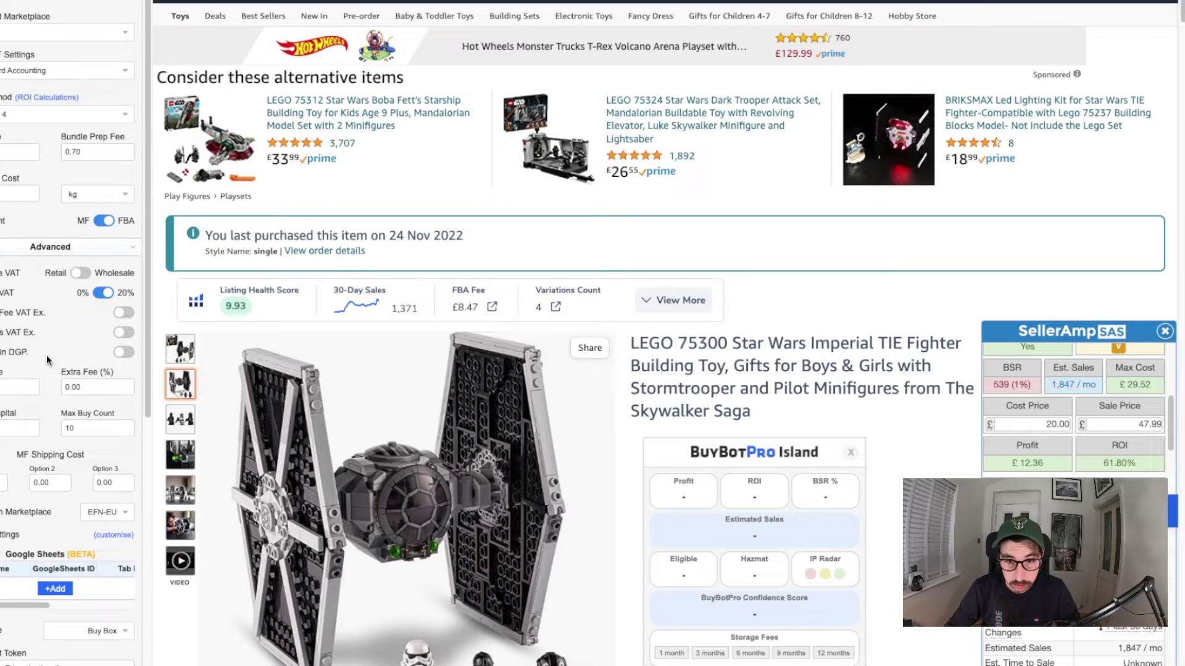
pyautogui.scroll(3, 46, 354)
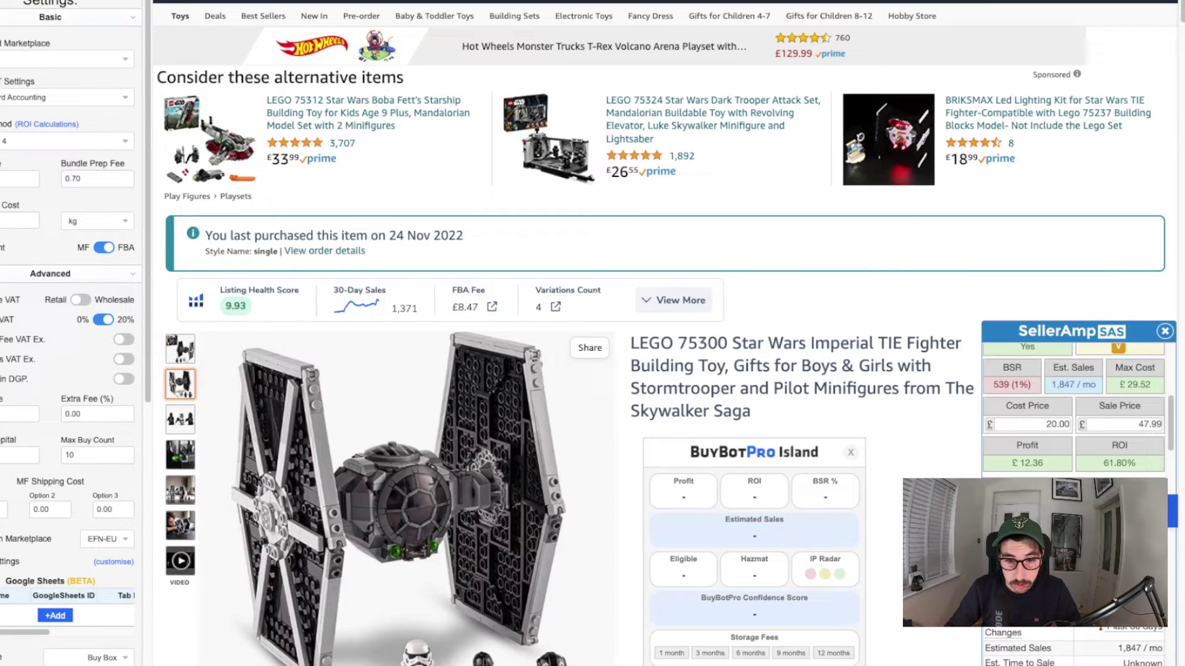
pyautogui.click(55, 616)
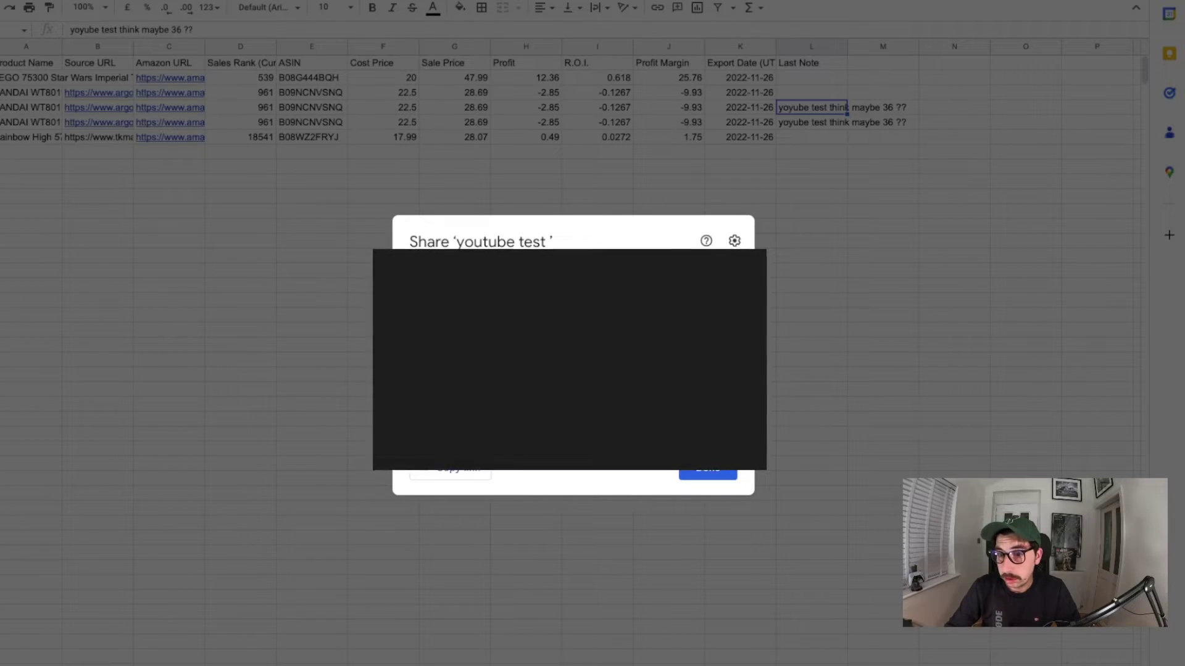
pyautogui.click(455, 474)
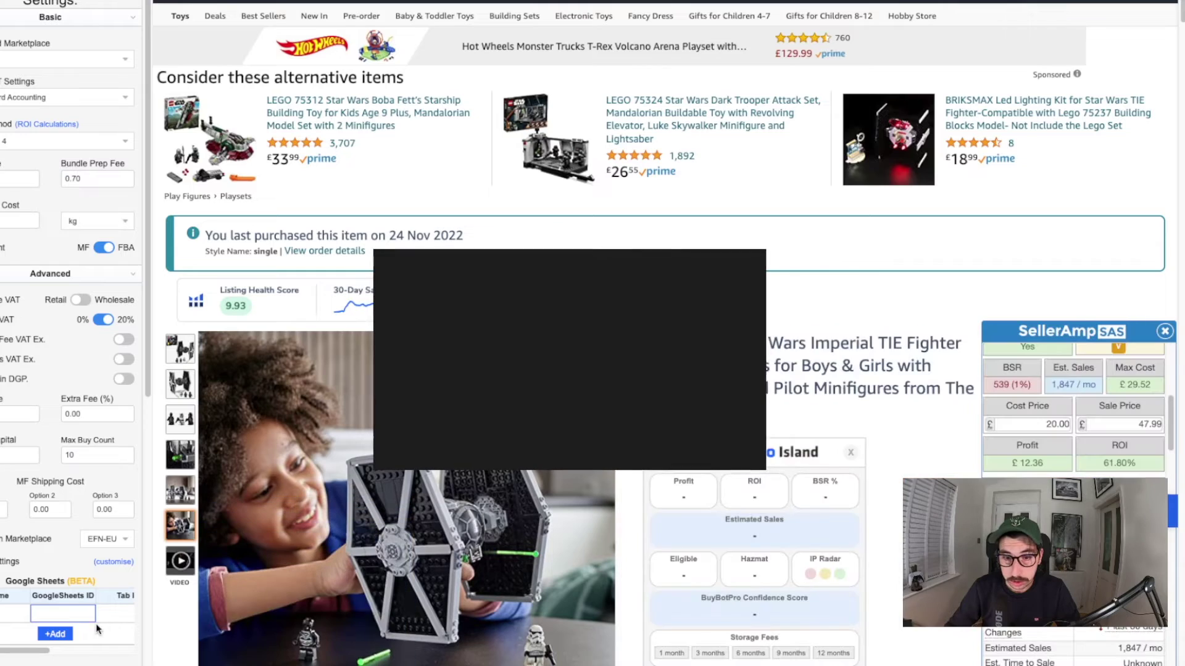
pyautogui.hotkey('ctrl', 'v')
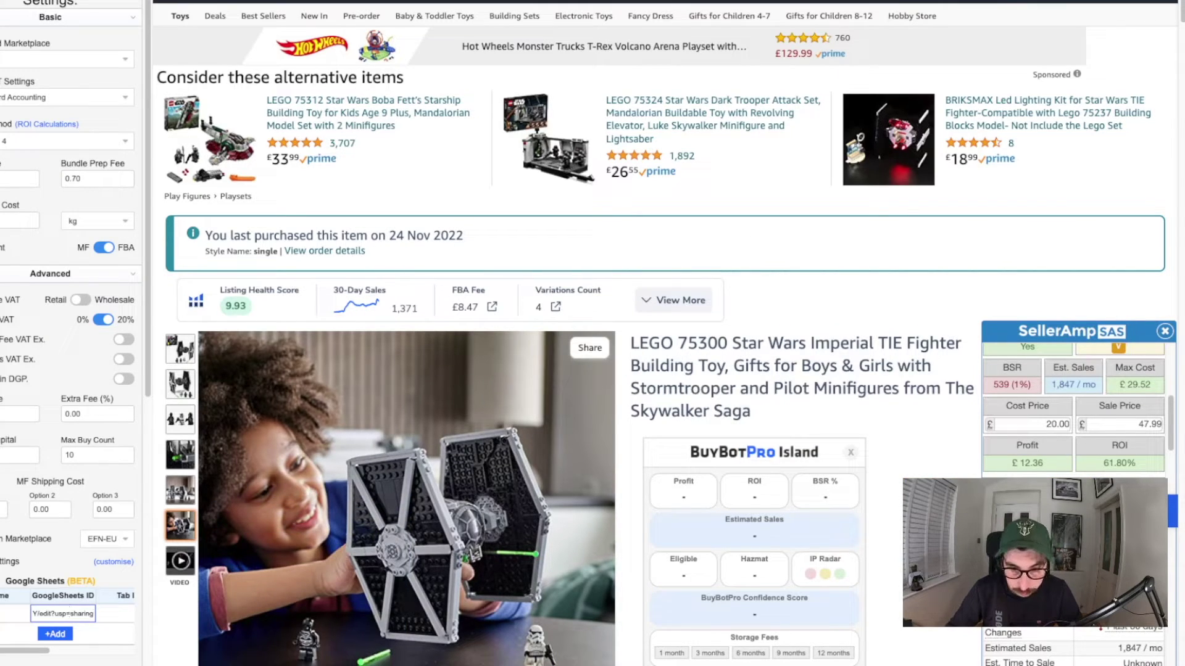
# Name the entry 'p test', add it, and reload the page to apply the settings.
pyautogui.click(15, 614)
pyautogui.write('p test')
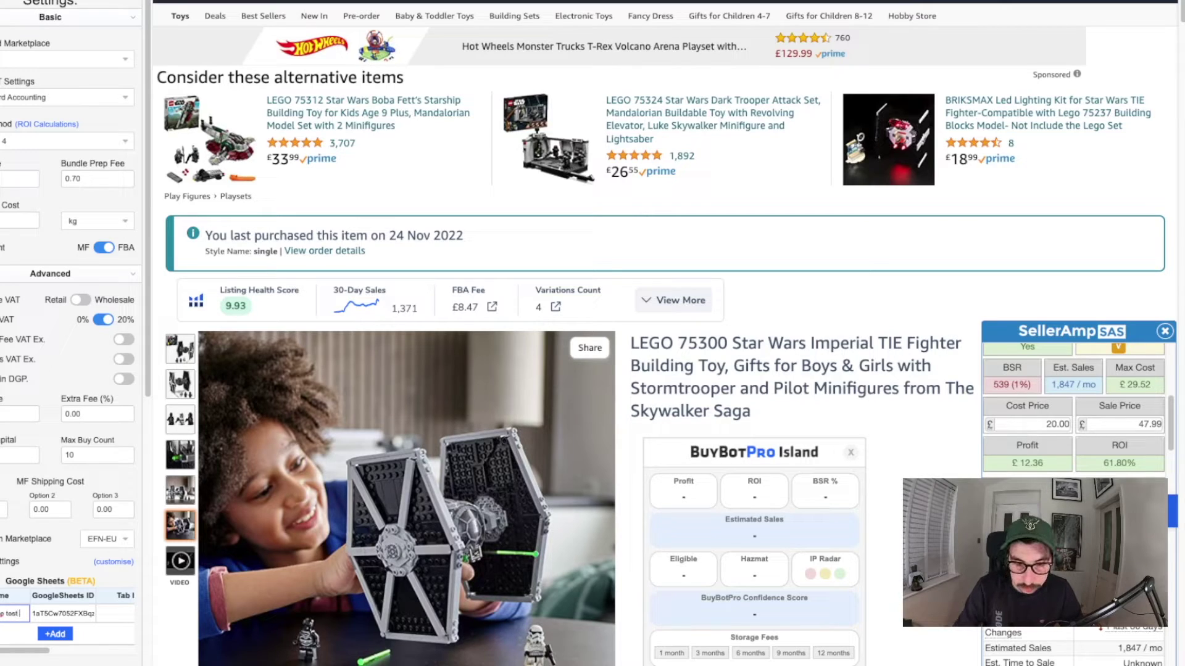
pyautogui.click(56, 635)
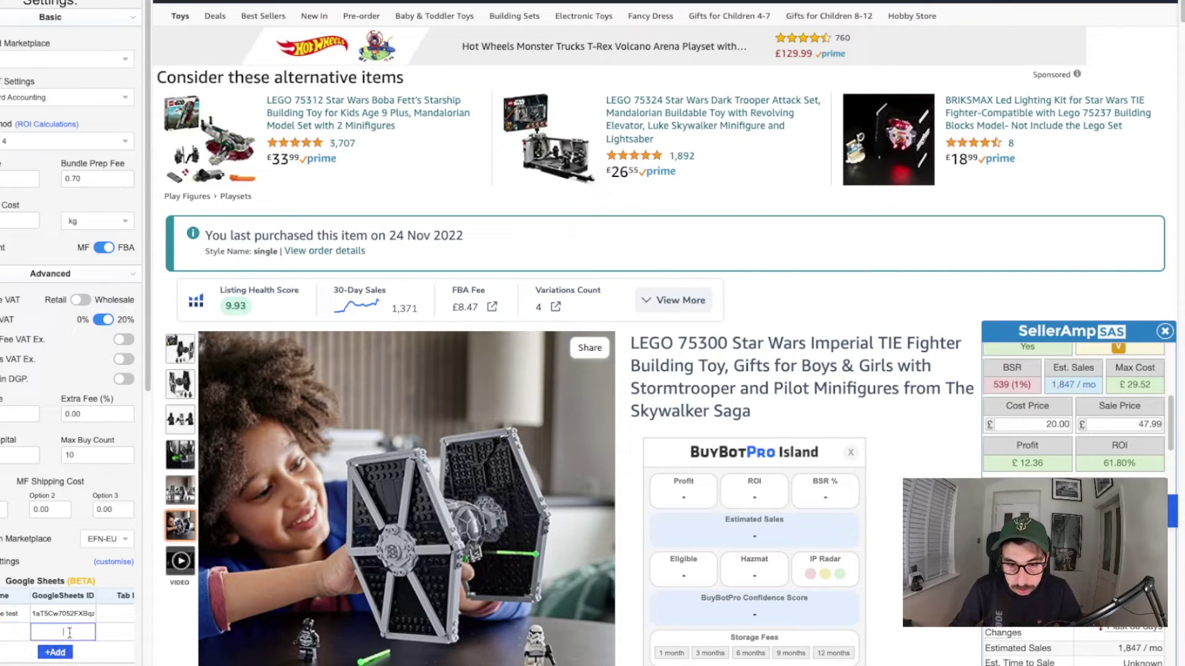
pyautogui.scroll(-7, 70, 617)
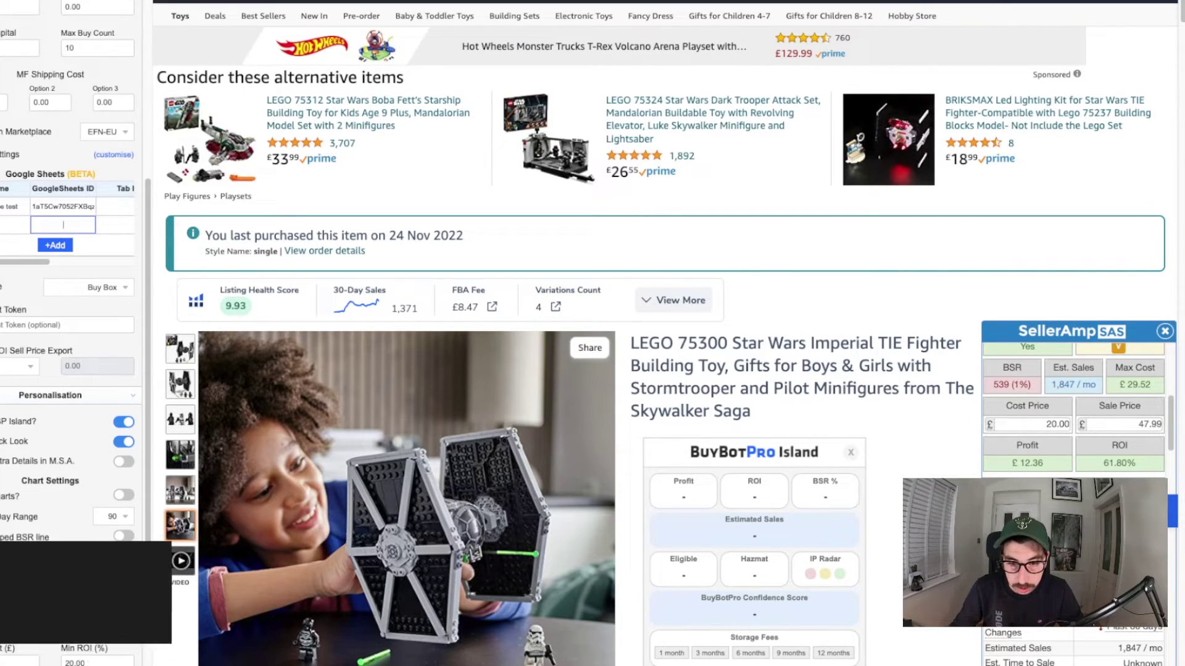
pyautogui.scroll(-4, 74, 493)
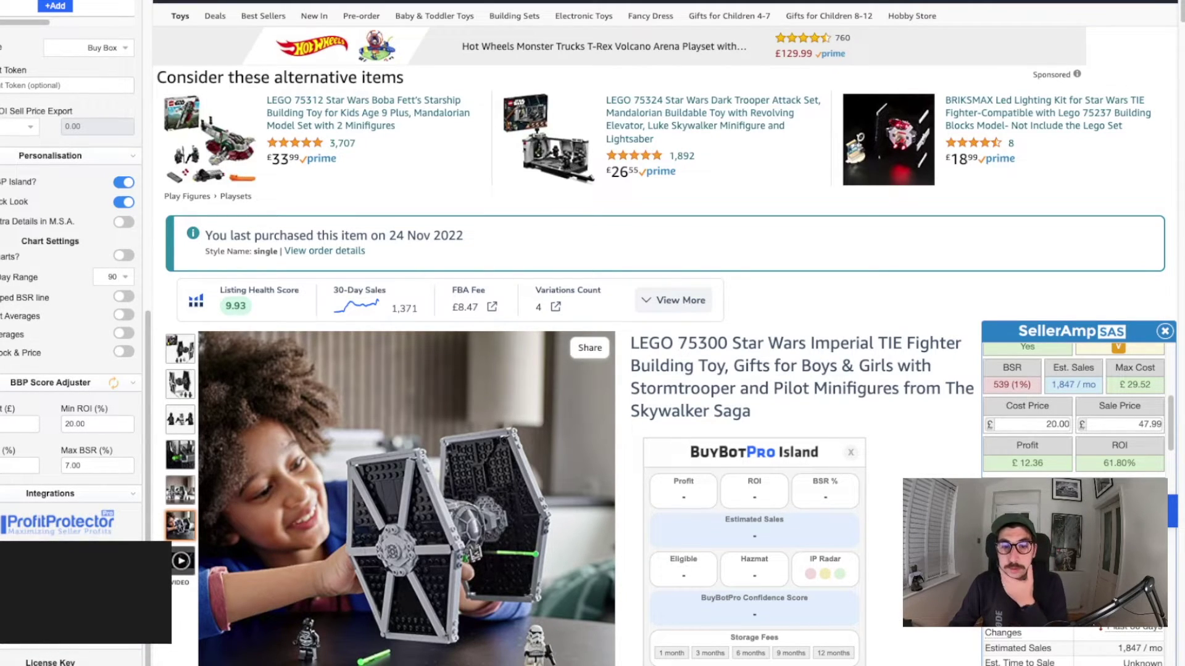
pyautogui.press('F5')
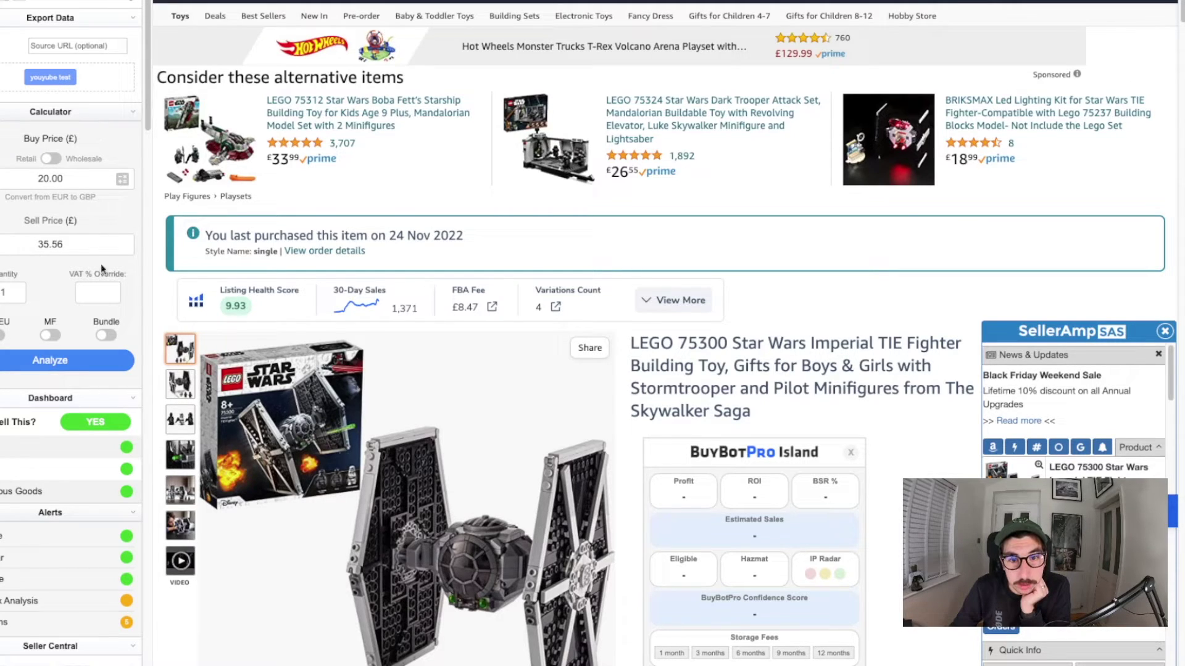
# Analyze the LEGO 75300 deal and export it to the 'youyube test' sheet.
pyautogui.click(111, 369)
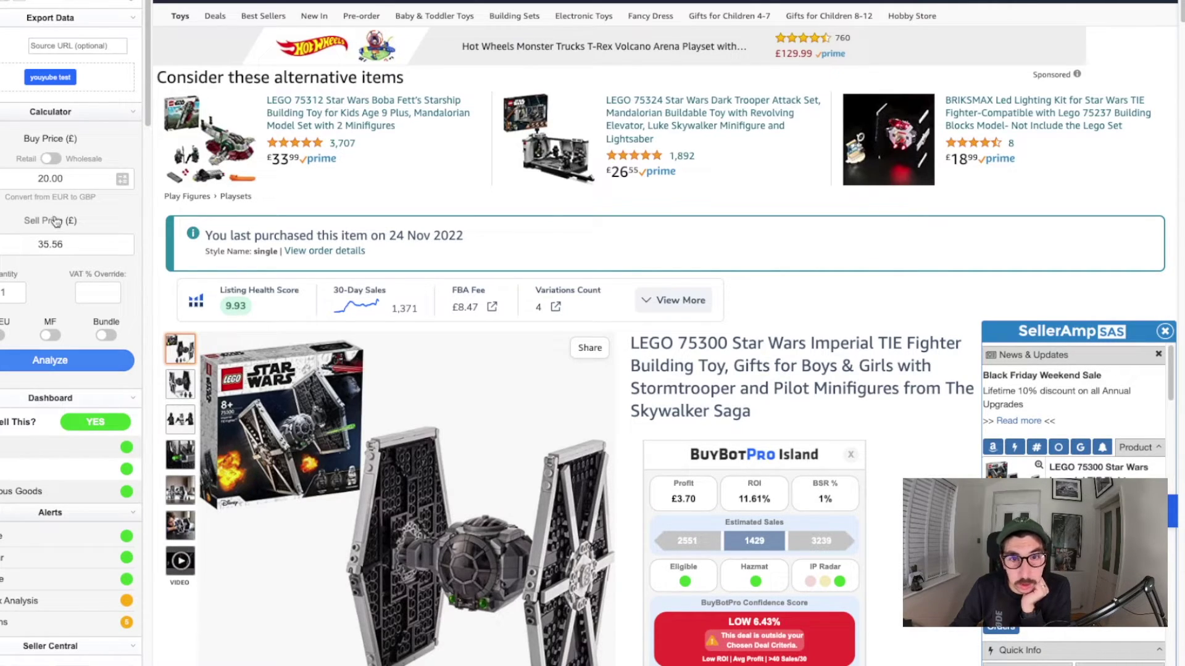
pyautogui.click(45, 73)
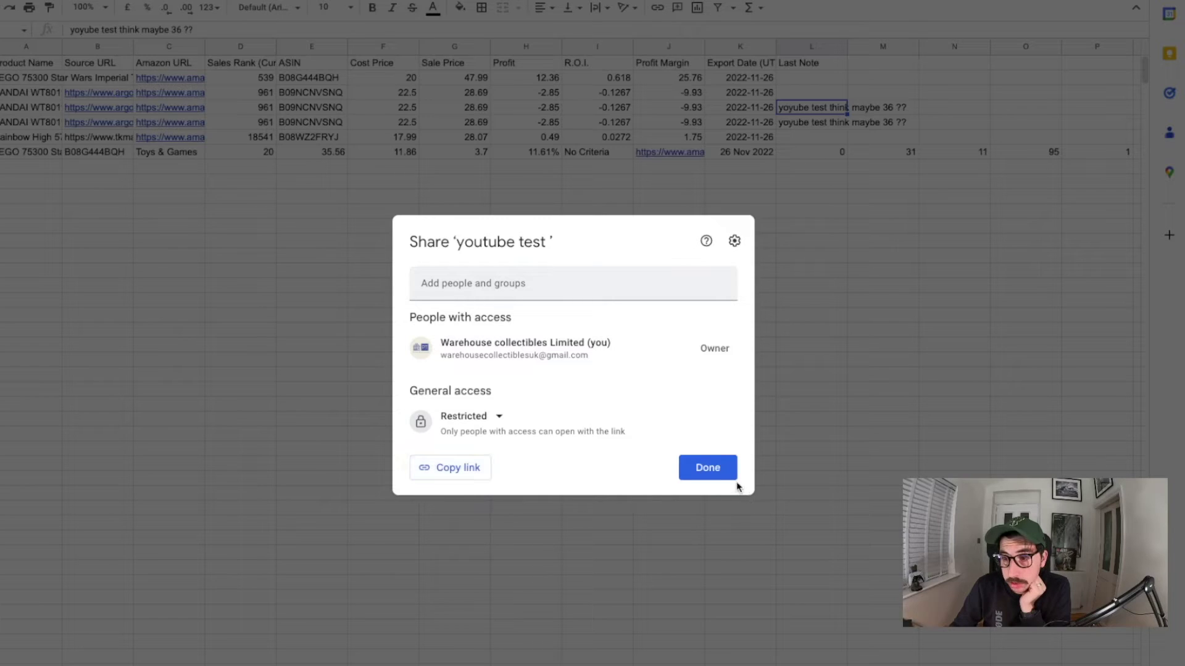
# Close the Share dialog and select the newly exported LEGO row 7.
pyautogui.click(725, 469)
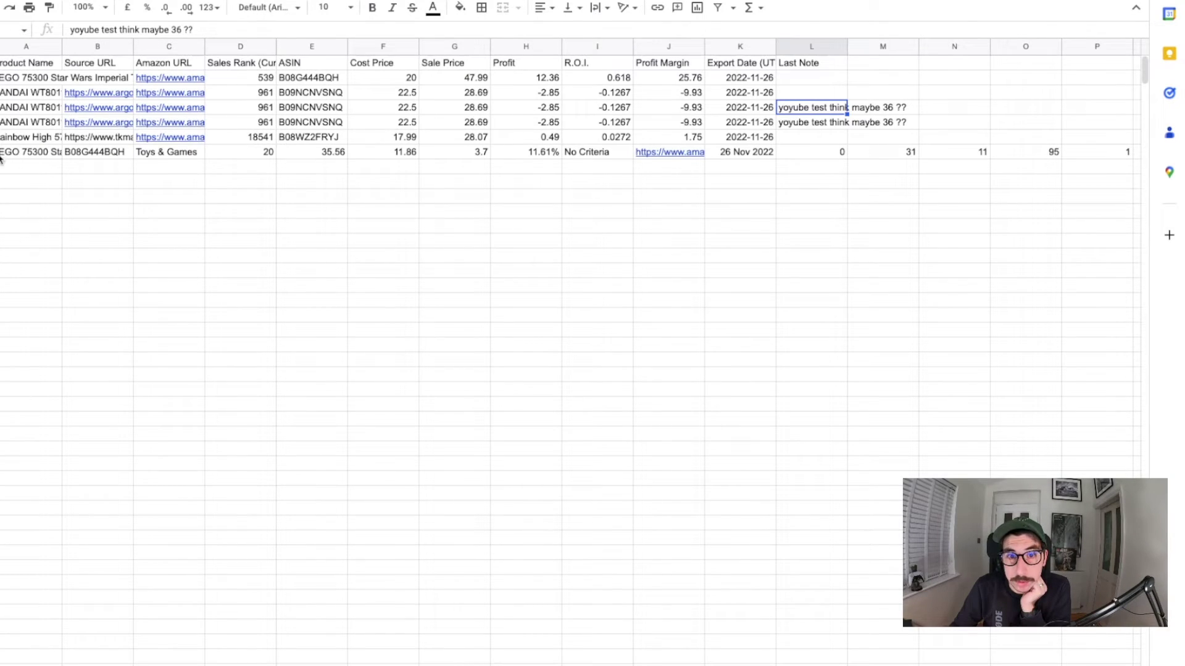
pyautogui.click(3, 152)
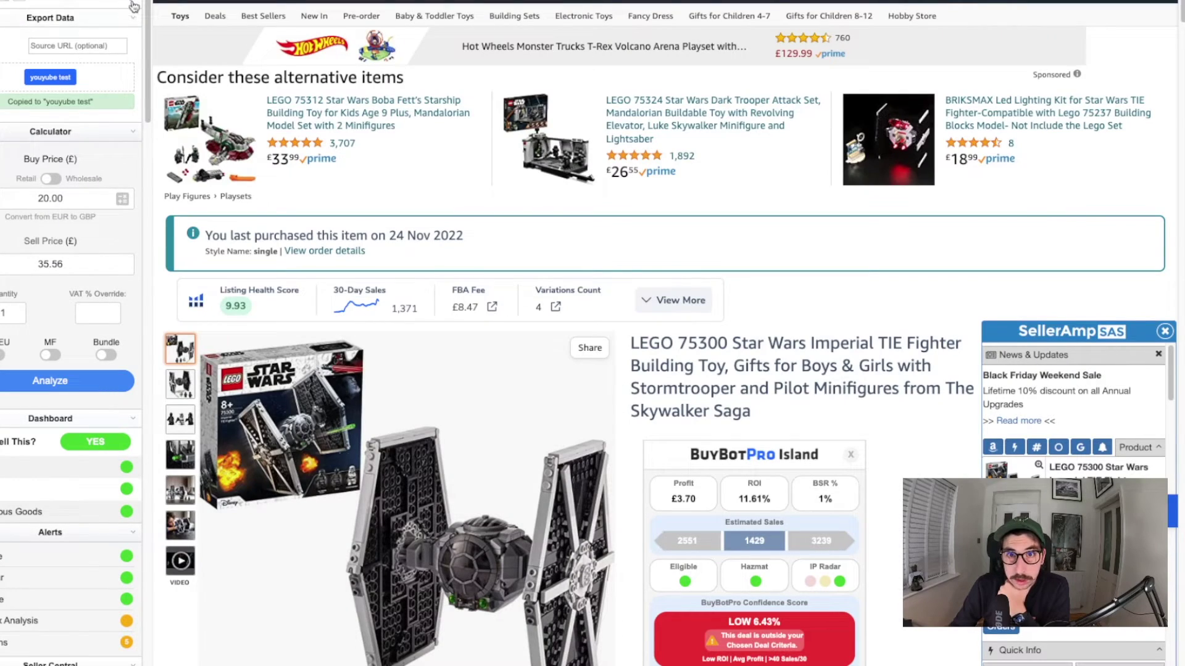
pyautogui.scroll(-2, 124, 419)
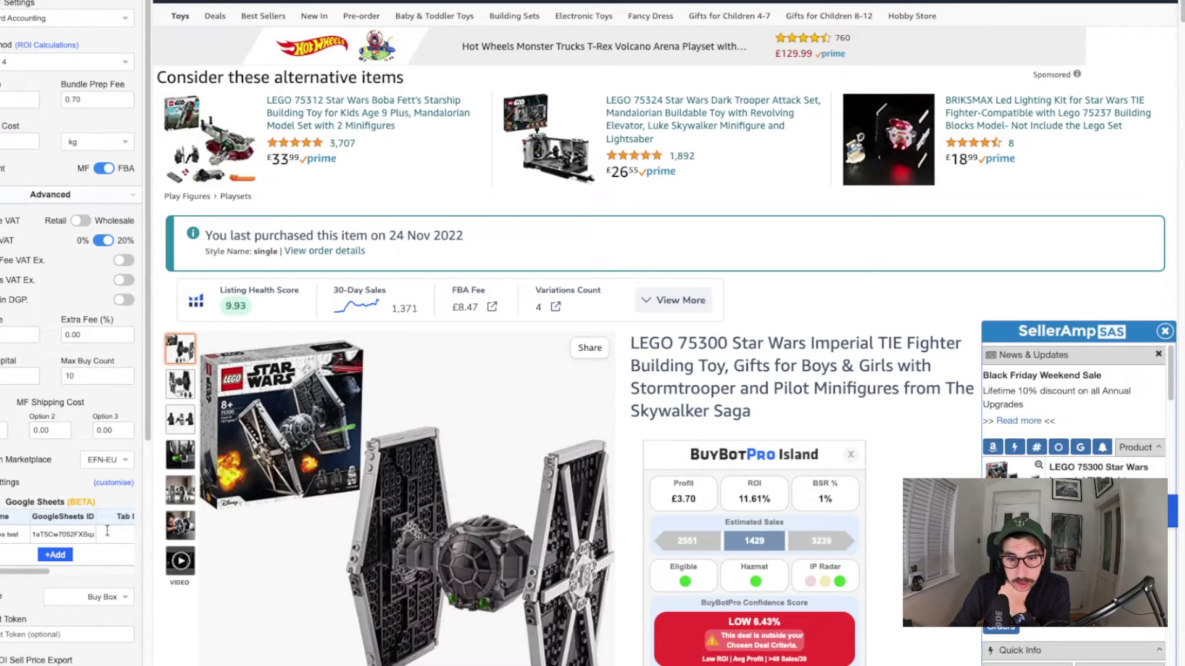
pyautogui.moveTo(19, 572); pyautogui.dragTo(93, 574)
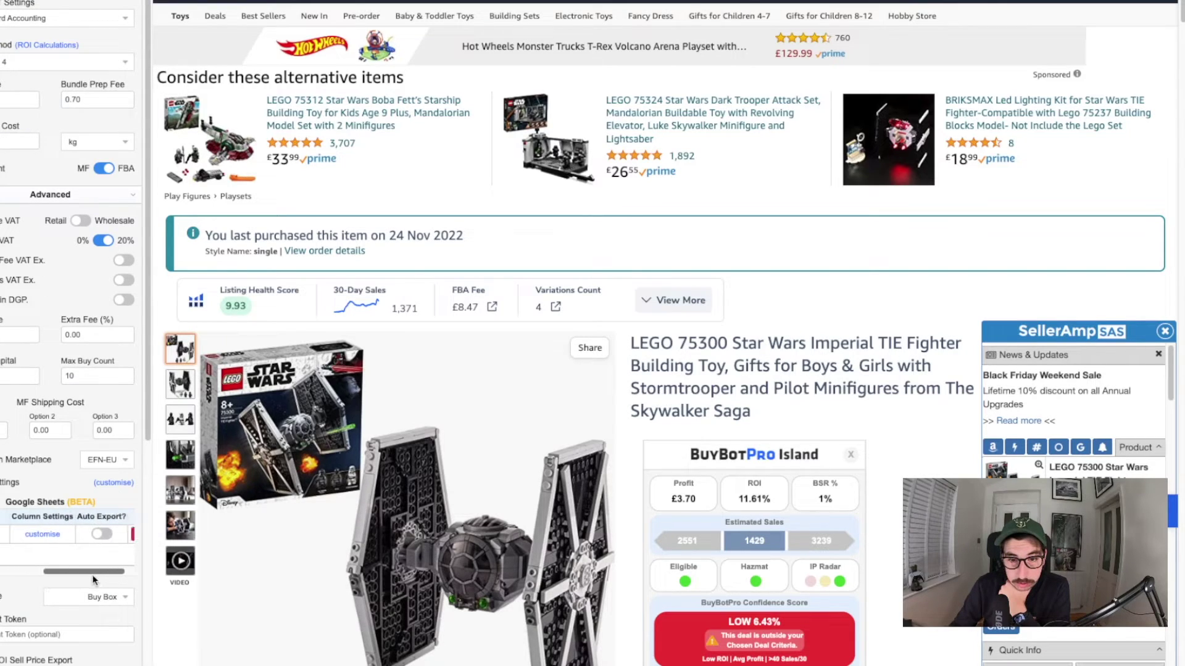
# Set up and confirm the mapping of export fields to sheet columns, then leave settings.
pyautogui.click(43, 534)
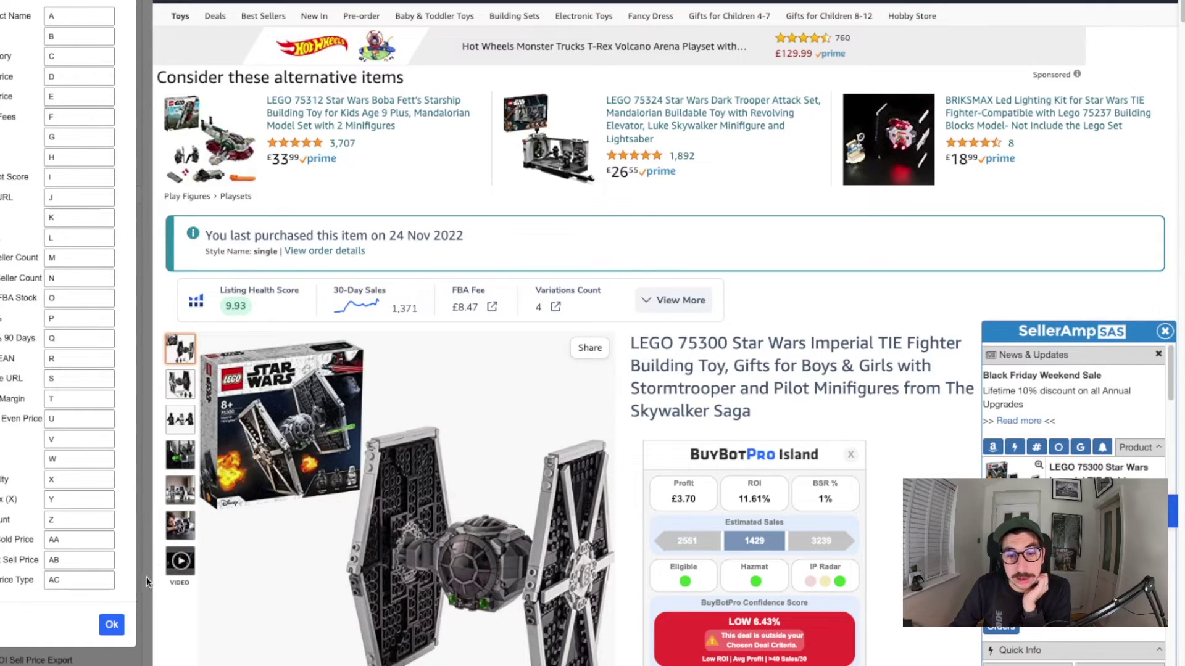
pyautogui.click(110, 624)
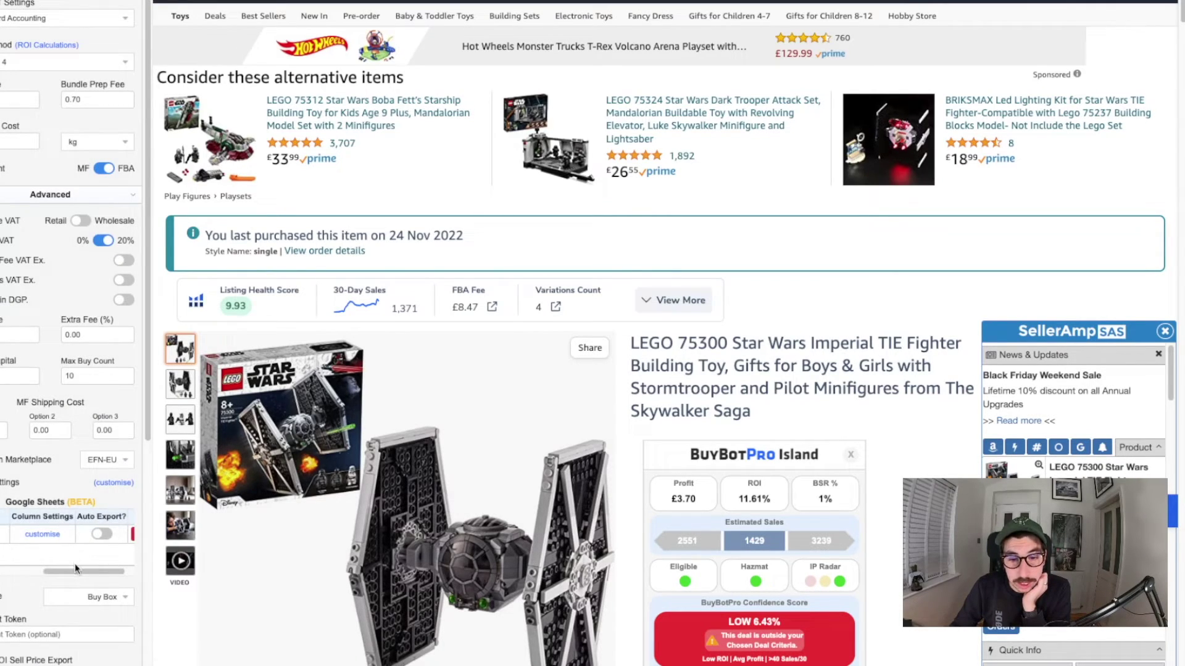
pyautogui.moveTo(78, 571); pyautogui.dragTo(31, 572)
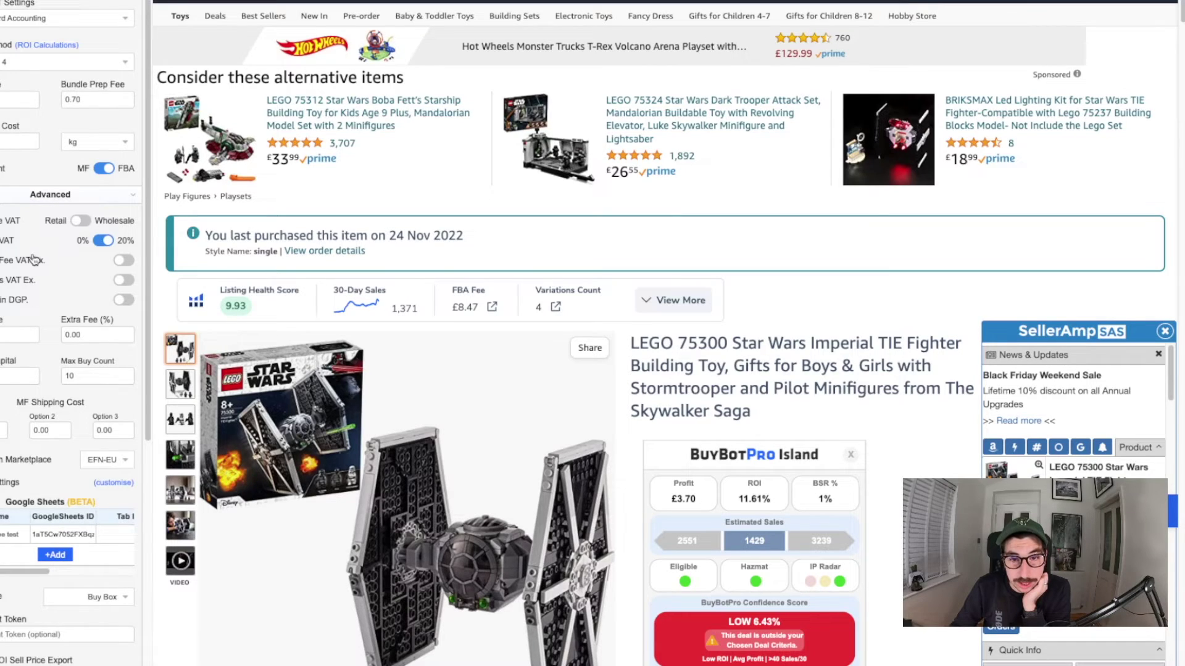
pyautogui.scroll(1, 35, 252)
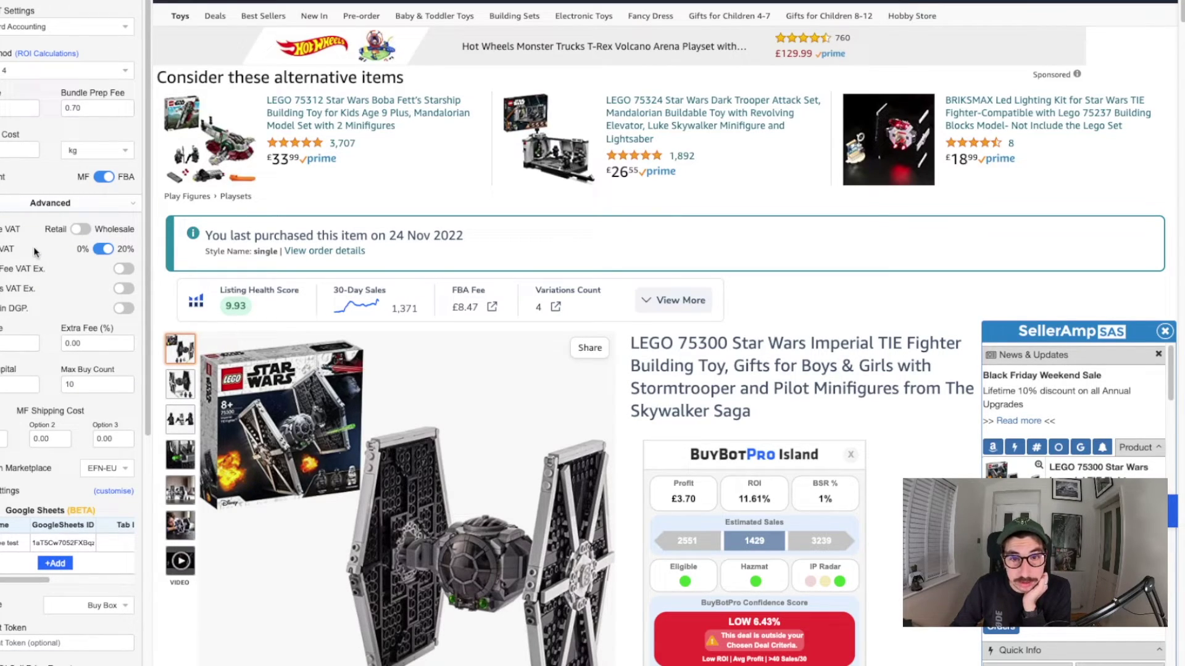
pyautogui.scroll(3, 35, 252)
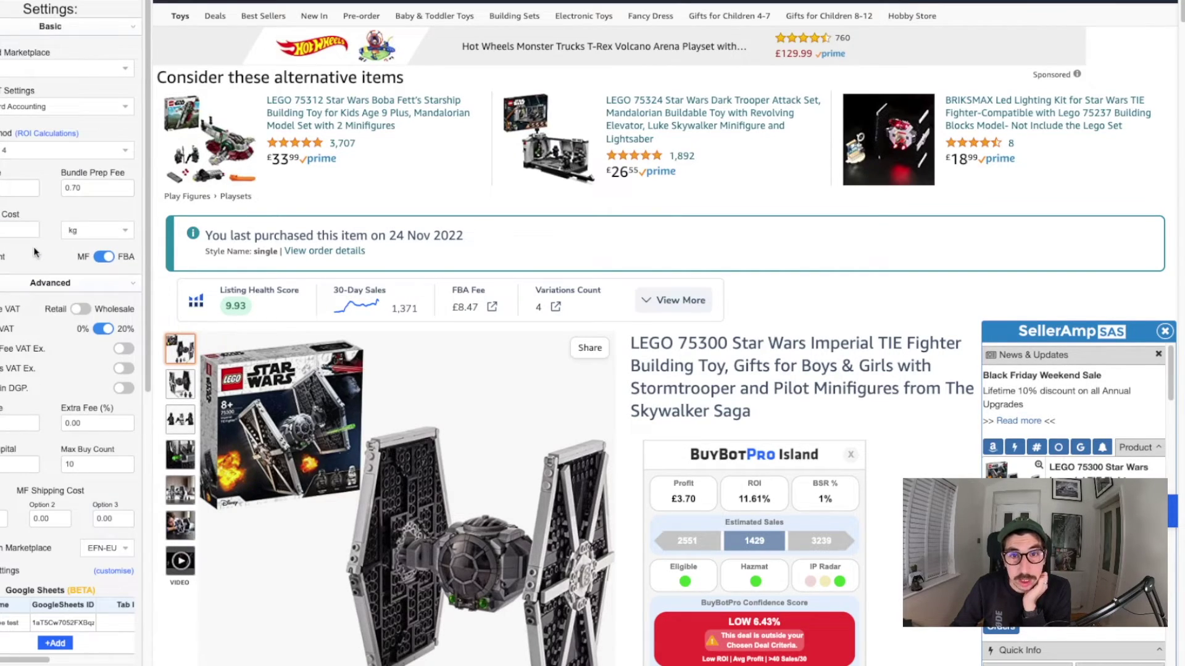
pyautogui.click(134, 2)
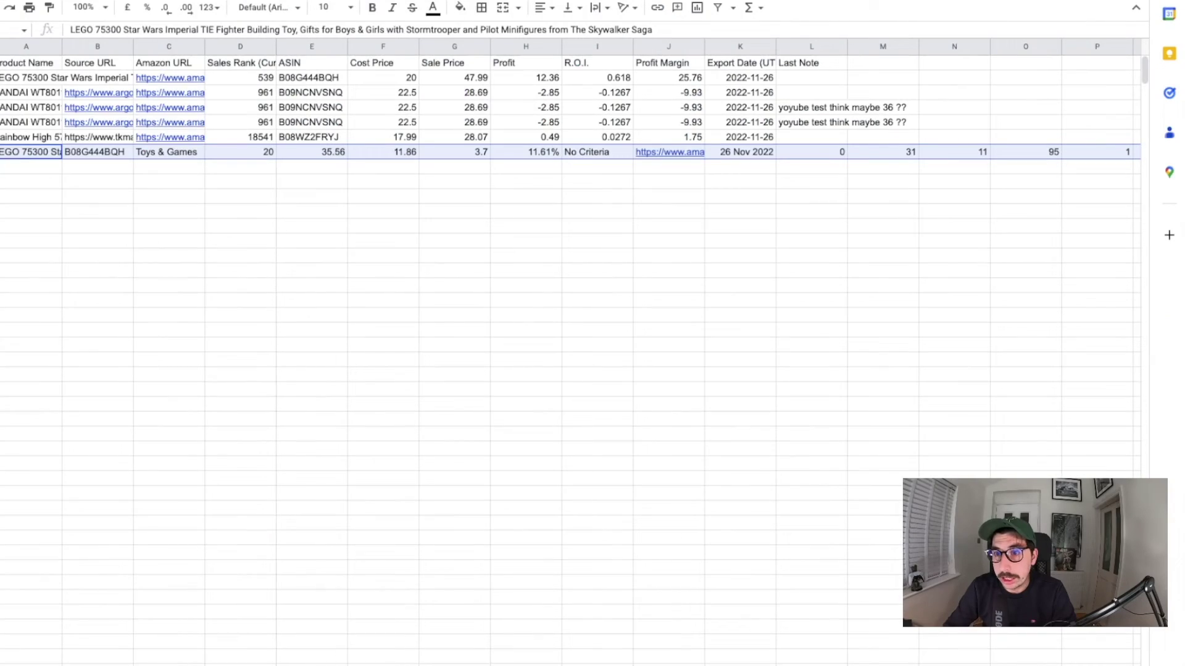
# Start a =sum( formula in an empty cell, then abandon and erase it.
pyautogui.click(384, 196)
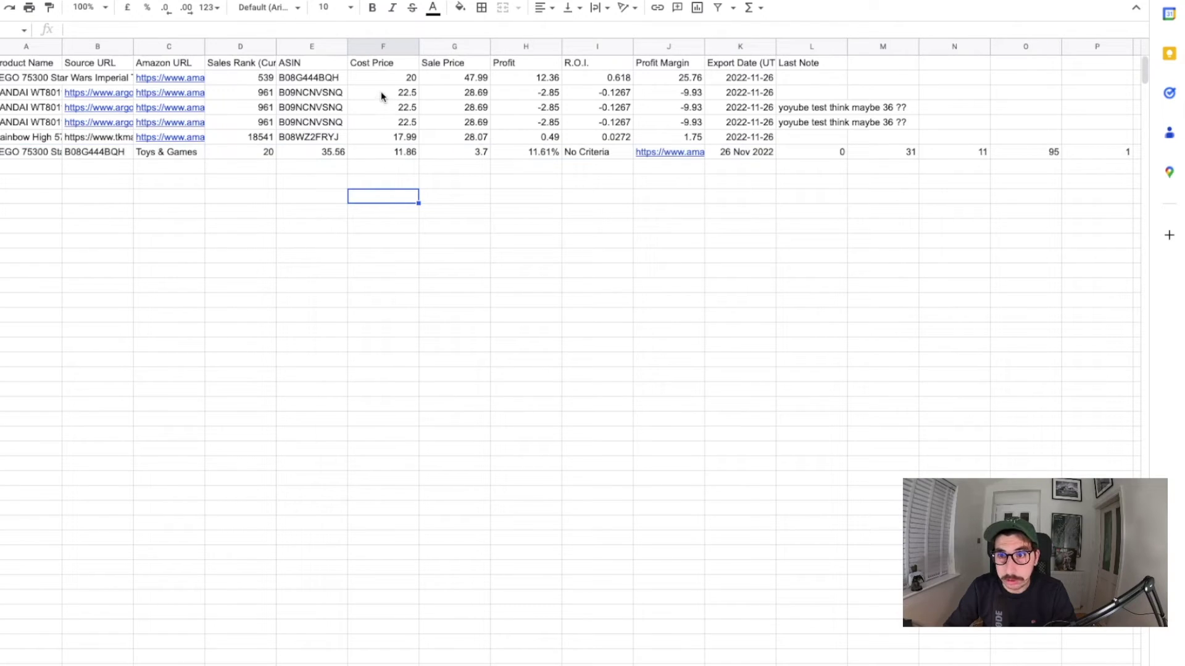
pyautogui.moveTo(381, 92); pyautogui.dragTo(383, 124)
pyautogui.click(627, 444)
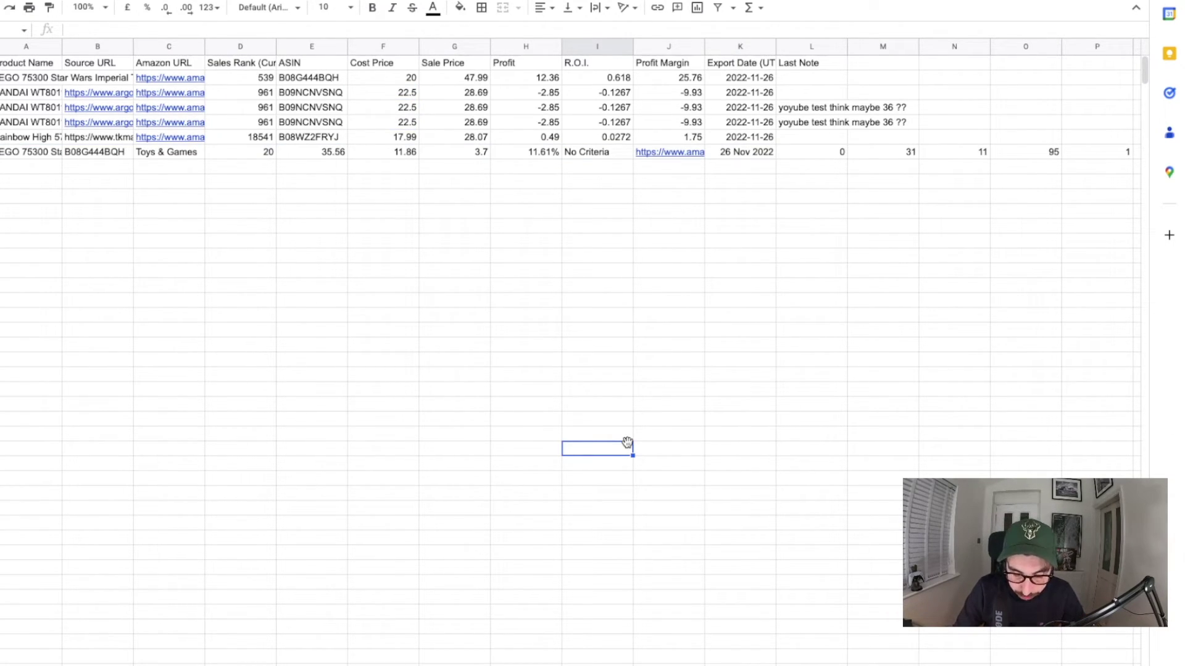
pyautogui.write('=sum(')
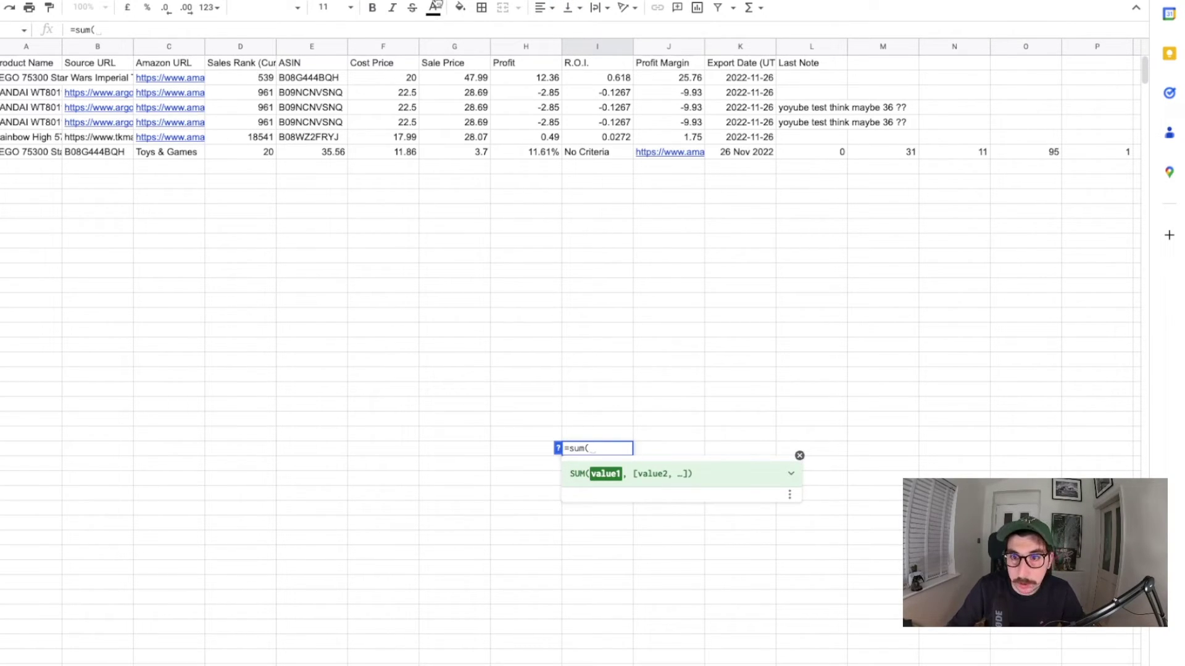
pyautogui.click(875, 48)
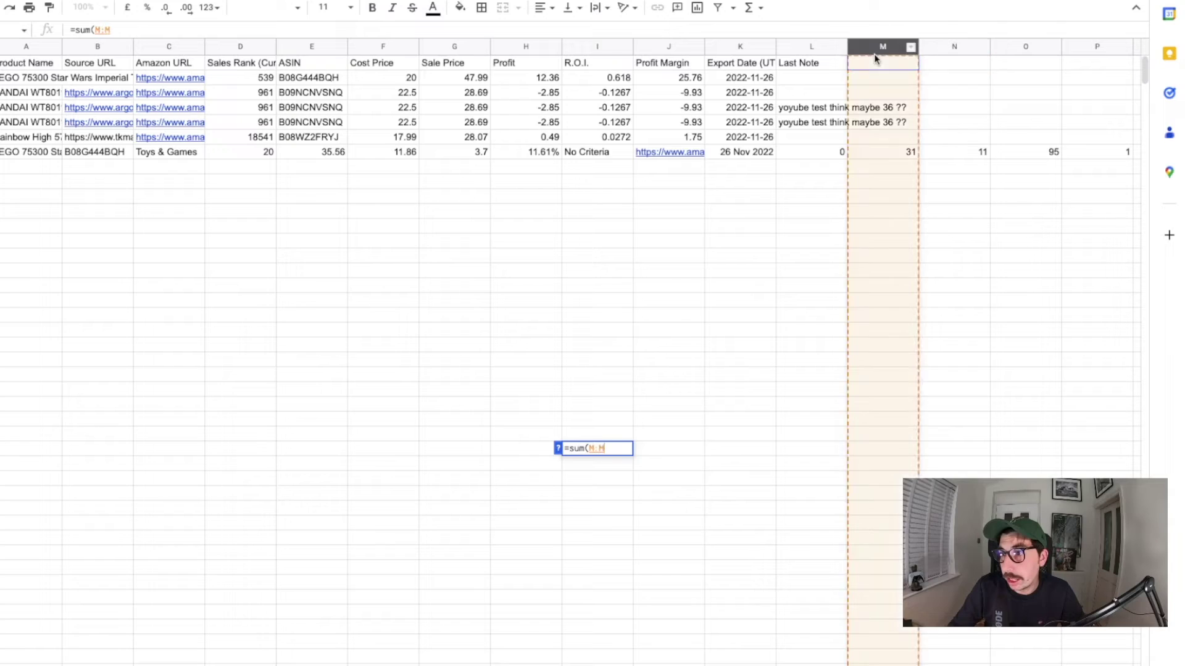
pyautogui.click(875, 64)
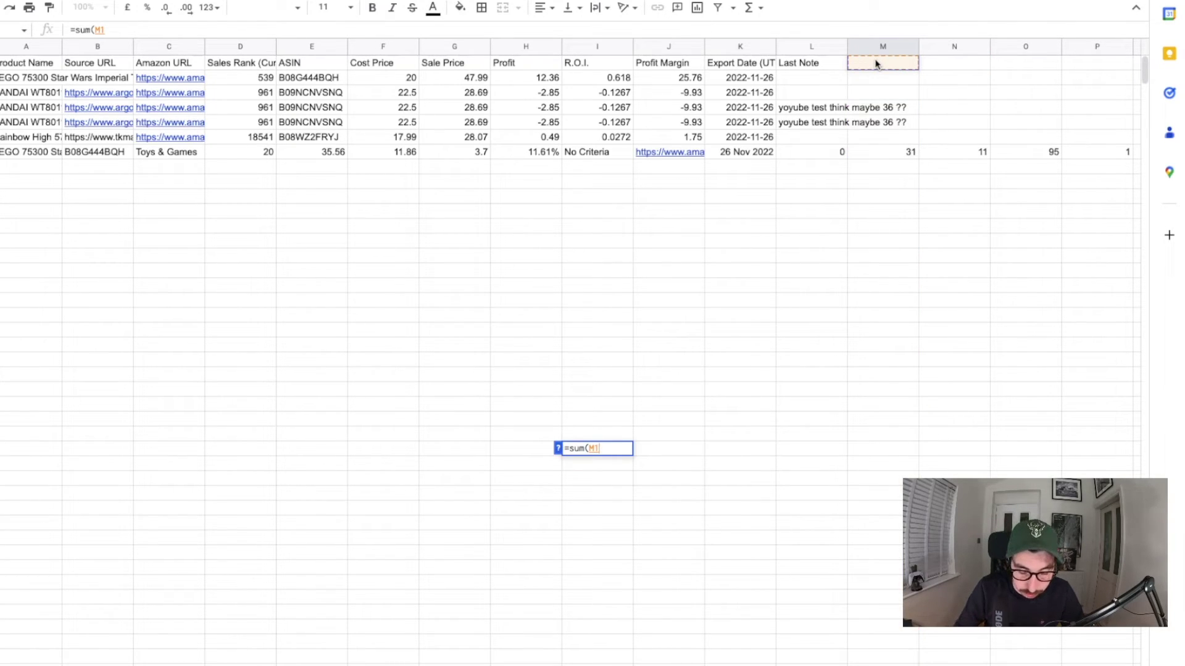
pyautogui.write('quan')
pyautogui.press('BackSpace')
pyautogui.press('BackSpace')
pyautogui.press('BackSpace')
pyautogui.press('BackSpace')
pyautogui.press('BackSpace')
pyautogui.press('BackSpace')
pyautogui.press('BackSpace')
pyautogui.press('BackSpace')
pyautogui.press('BackSpace')
pyautogui.press('BackSpace')
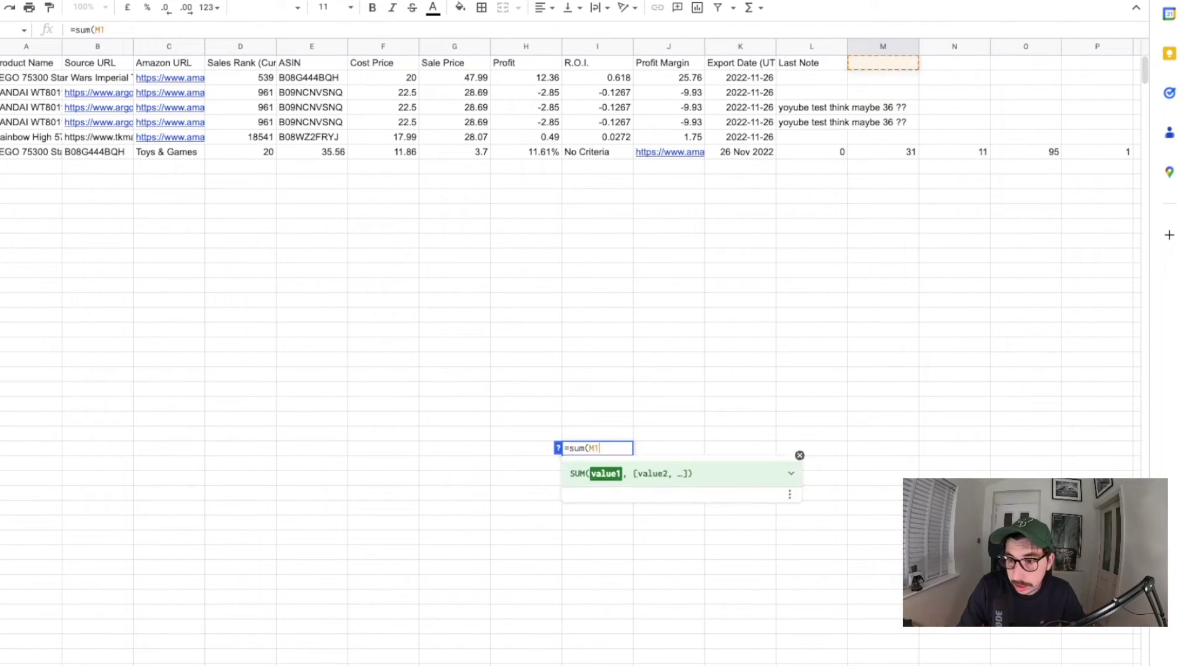
pyautogui.click(971, 126)
# Head column M with 'quantity' in cell M1.
pyautogui.click(908, 67)
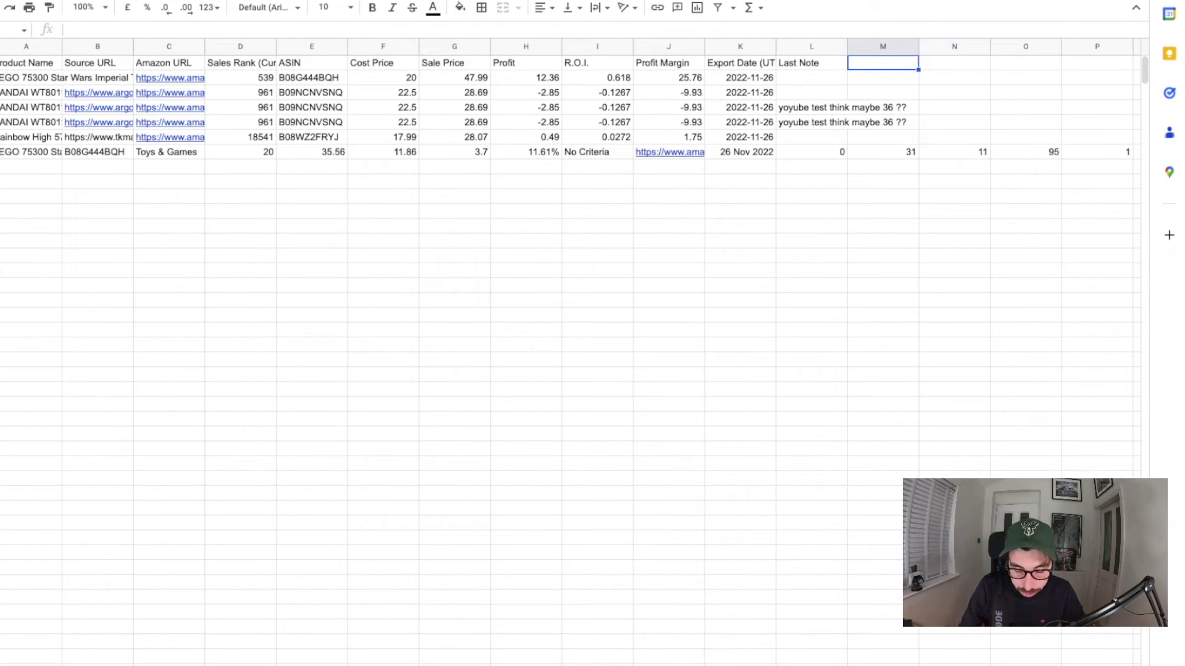
pyautogui.write('quantin')
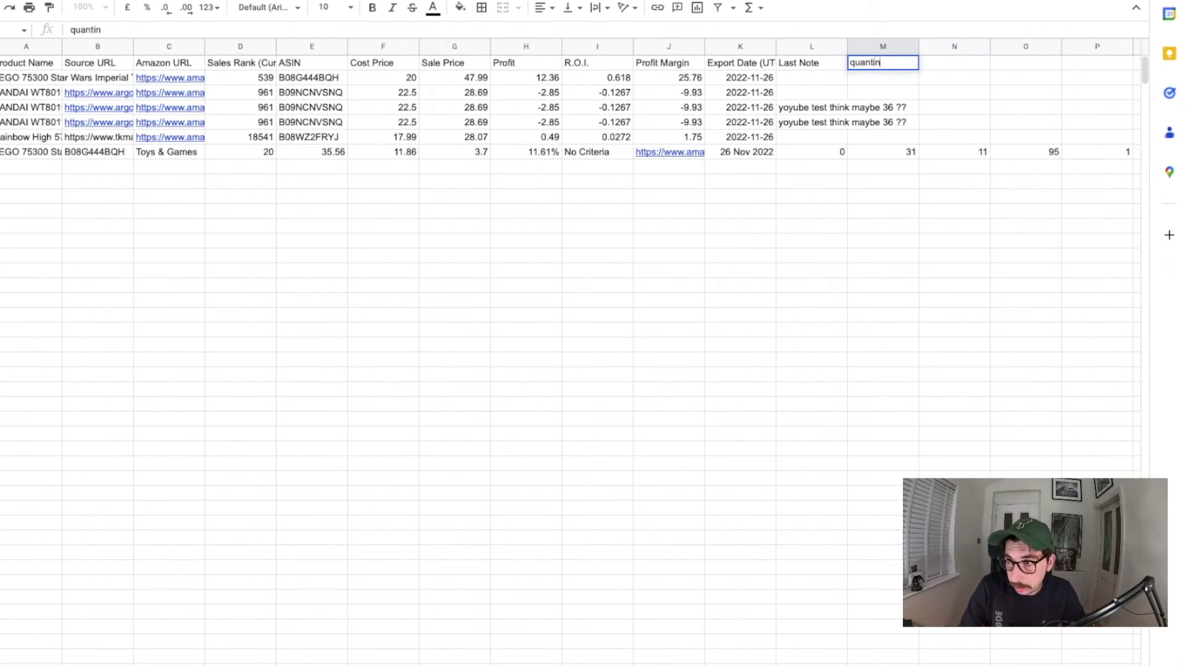
pyautogui.press('BackSpace')
pyautogui.write('ty')
pyautogui.press('Return')
# Enter quantity 5 in M4 and 6 in M5 for the two BANDAI doll rows.
pyautogui.press('Down')
pyautogui.press('Down')
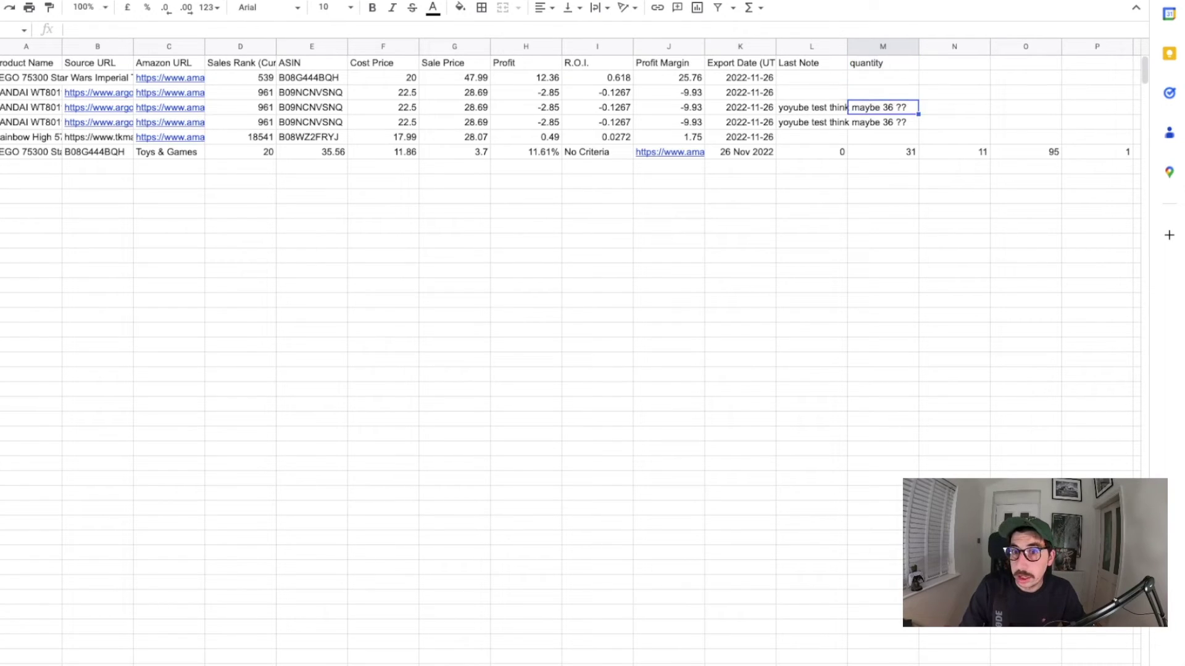
pyautogui.press('Return')
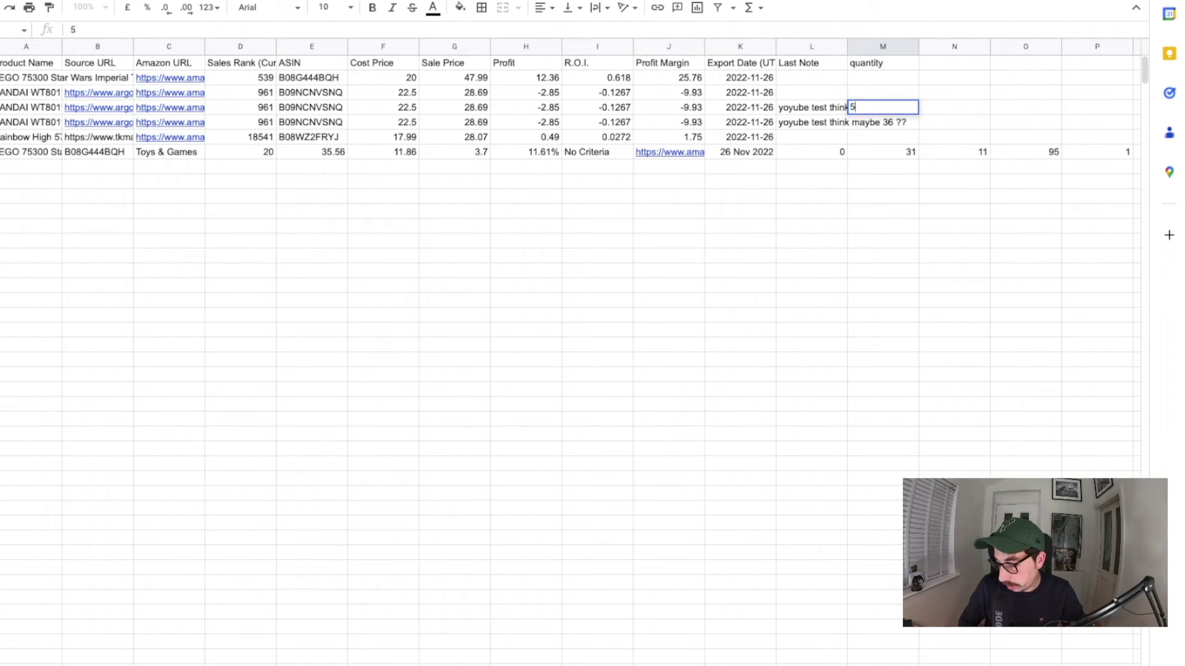
pyautogui.write('56')
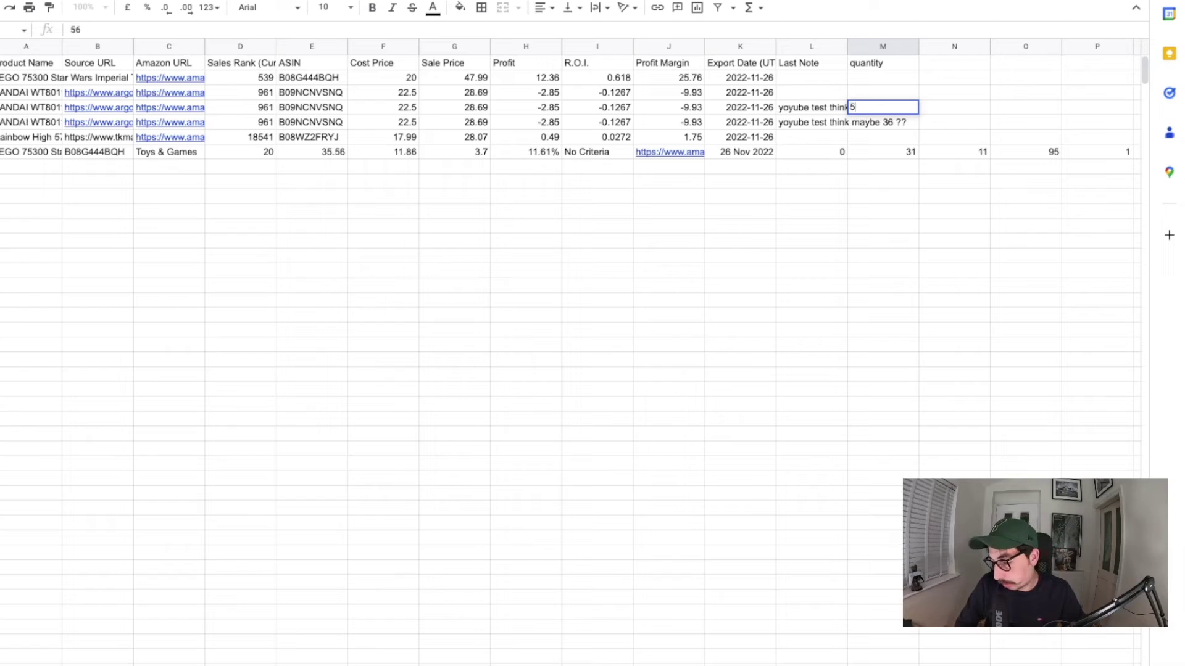
pyautogui.write('6')
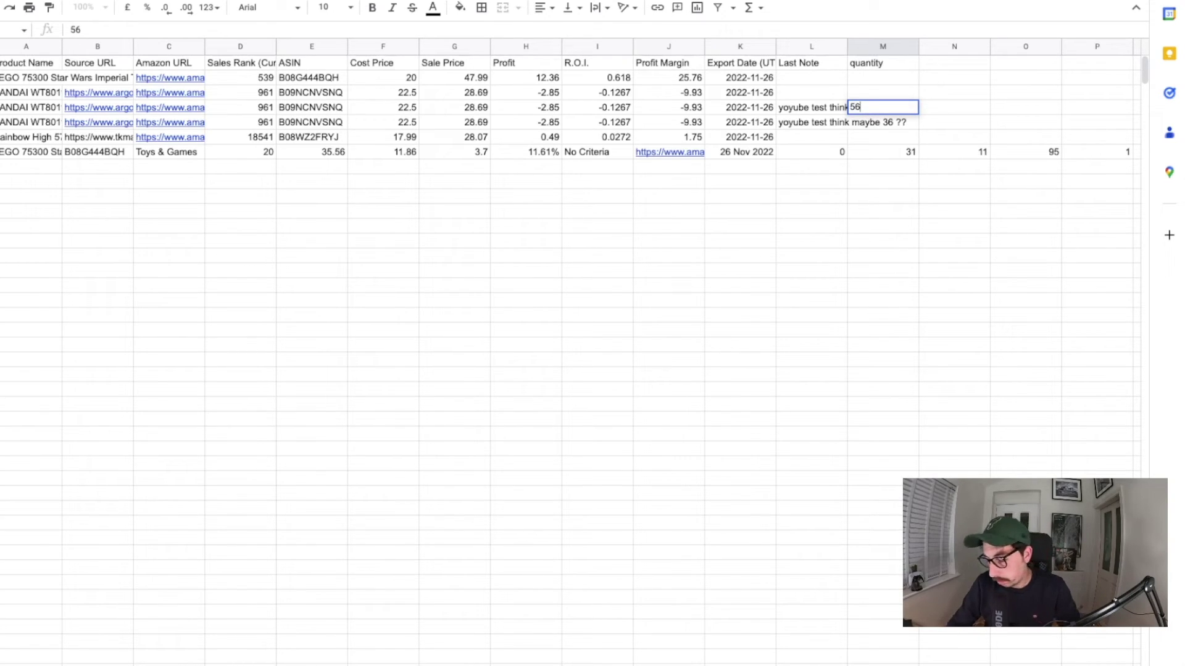
pyautogui.press('BackSpace')
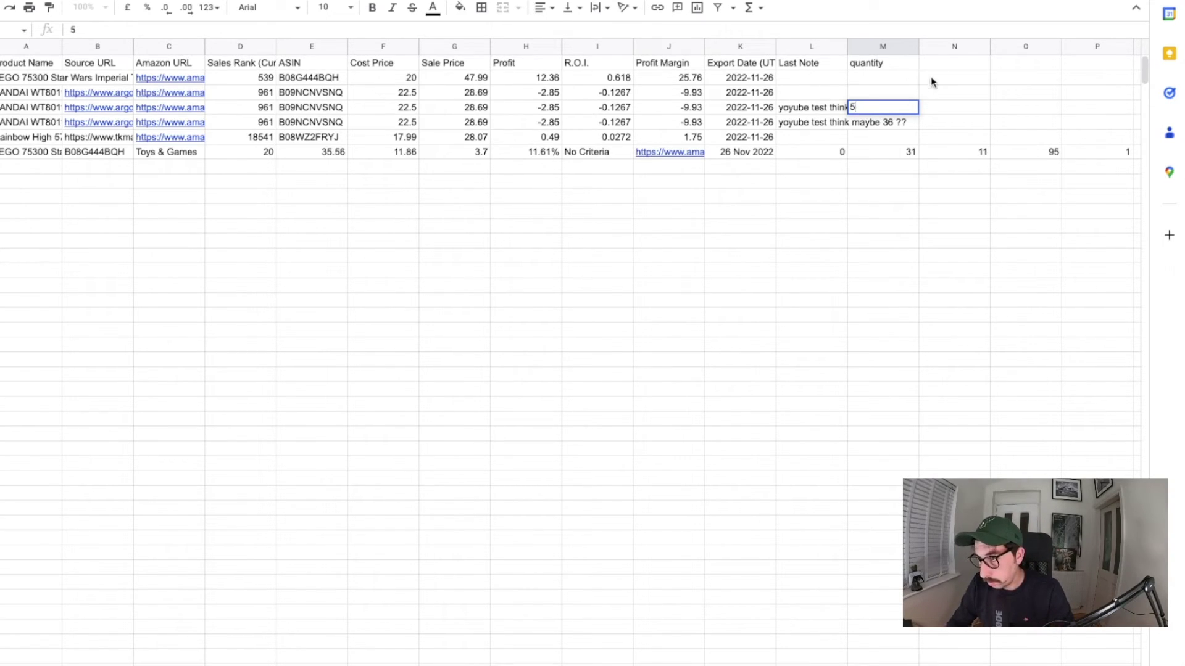
pyautogui.click(886, 131)
pyautogui.click(887, 122)
pyautogui.write('6')
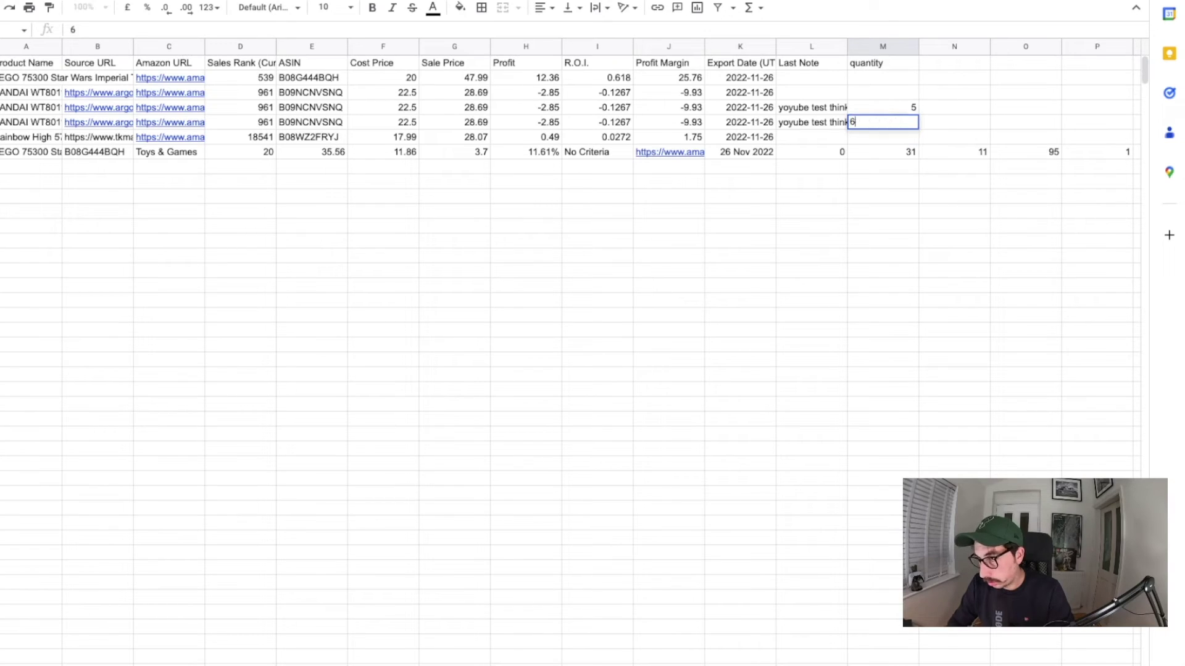
pyautogui.press('Return')
pyautogui.click(456, 271)
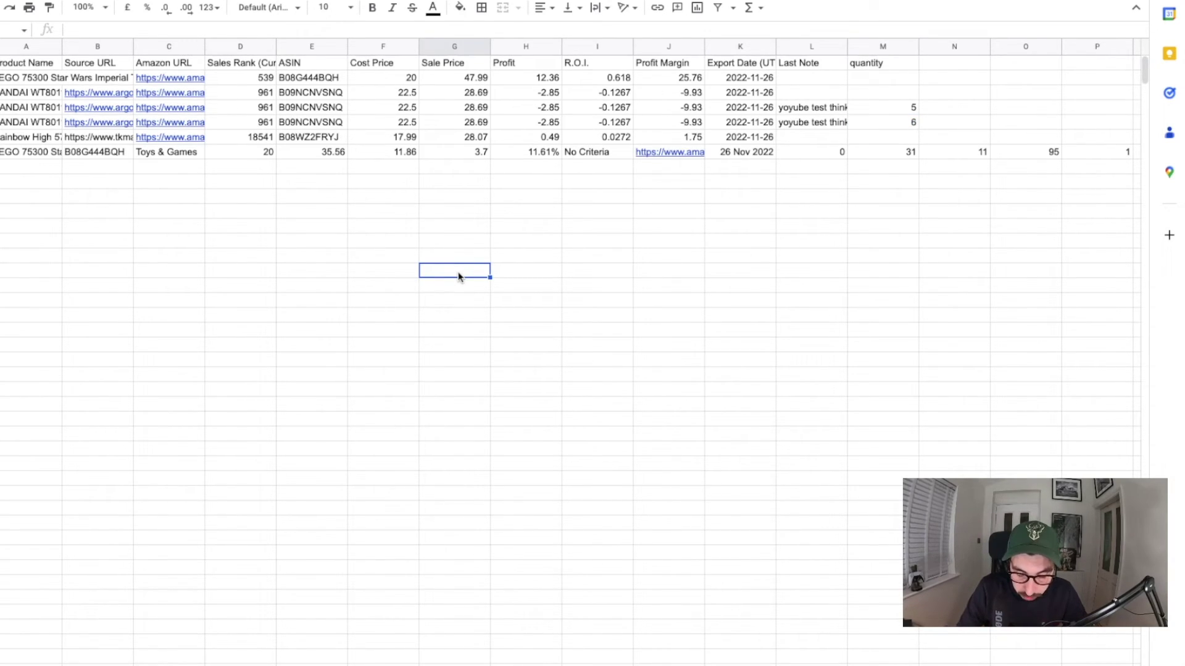
# Type the label 'Total spend for day' in an empty cell.
pyautogui.write('Total spenmt')
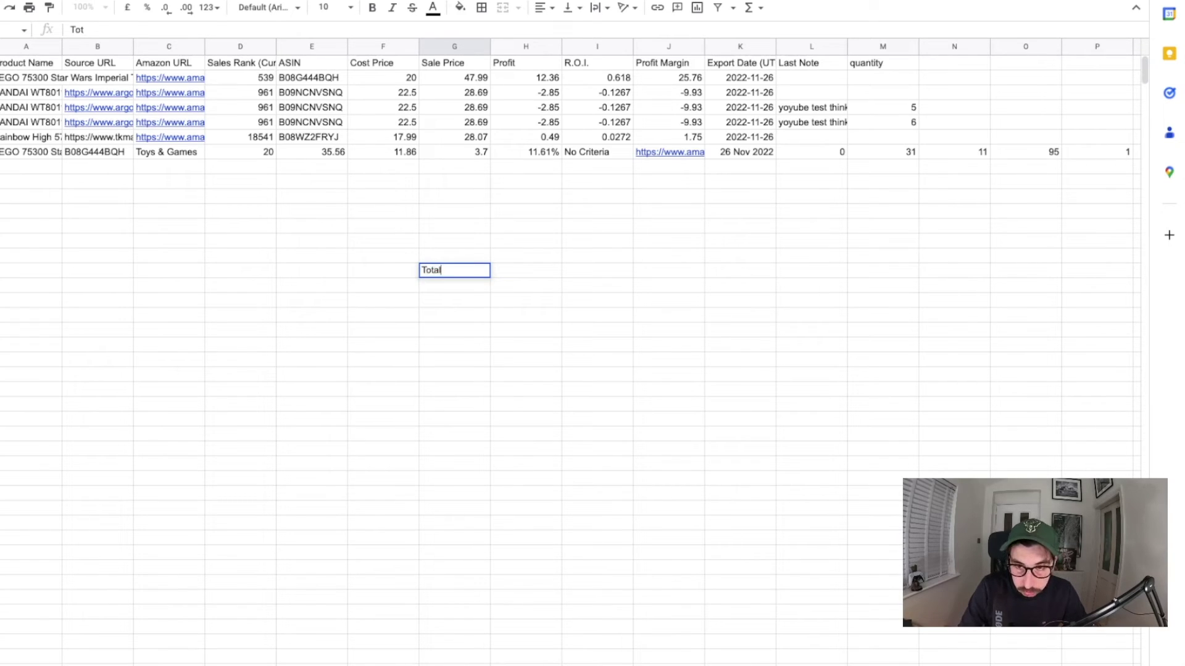
pyautogui.press('BackSpace')
pyautogui.press('BackSpace')
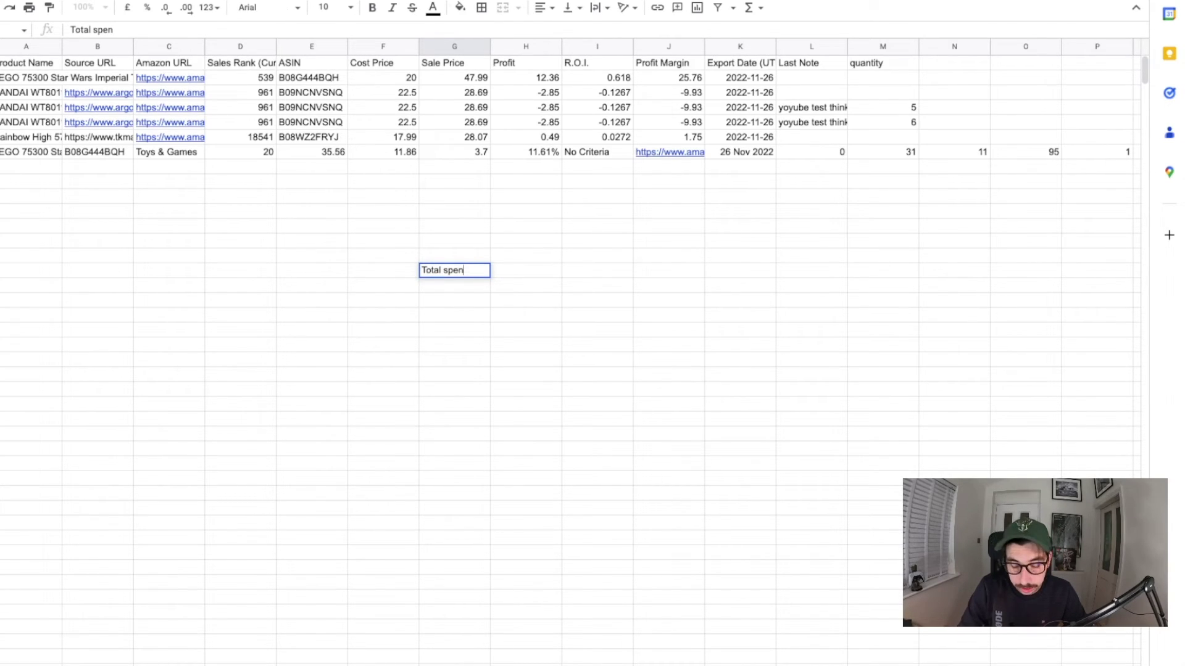
pyautogui.write('d for')
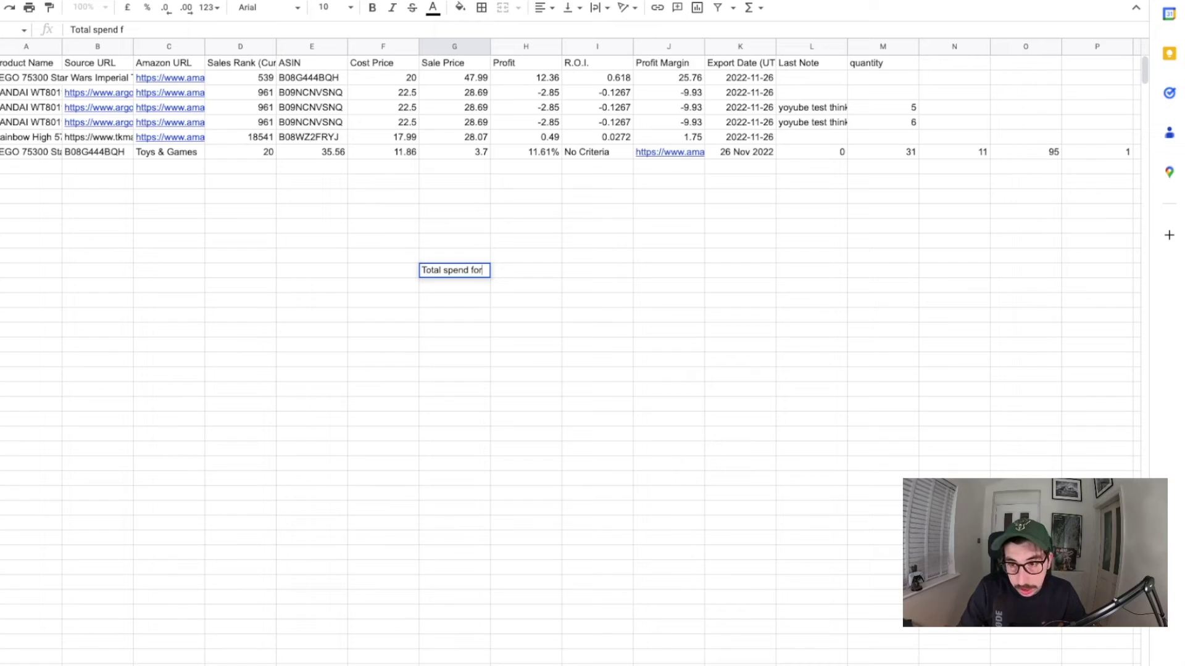
pyautogui.write(' day')
pyautogui.press('Return')
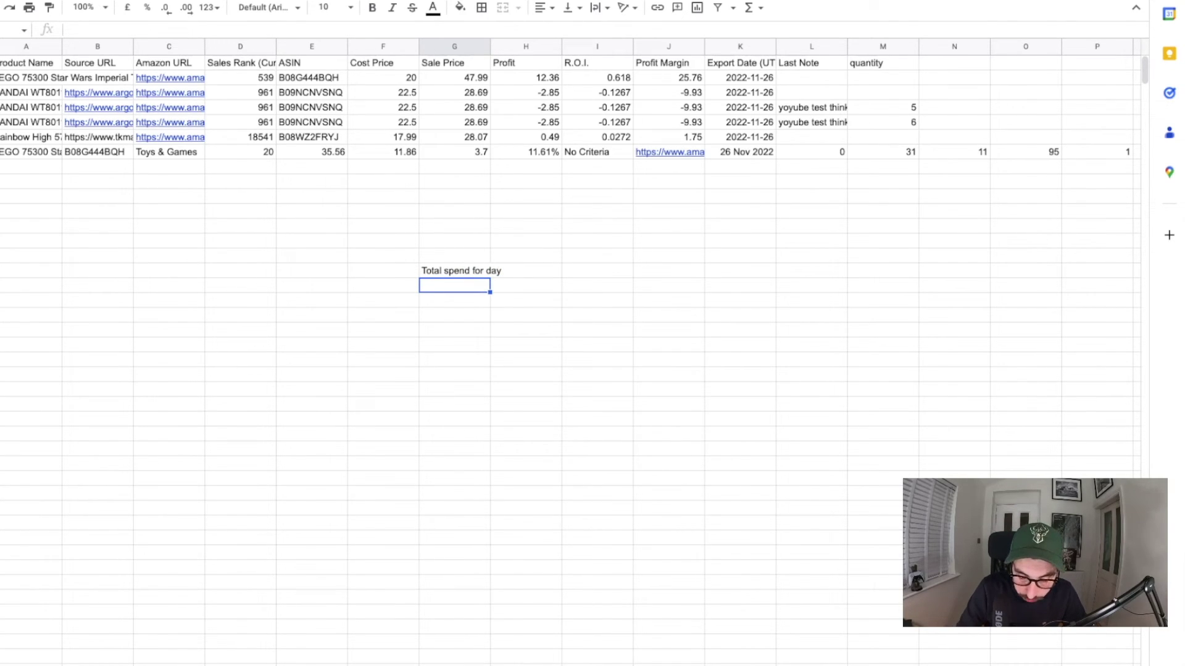
# Enter =sum(F4*M4+F5*M5) below the label, giving a total of 247.5.
pyautogui.write('=sum(')
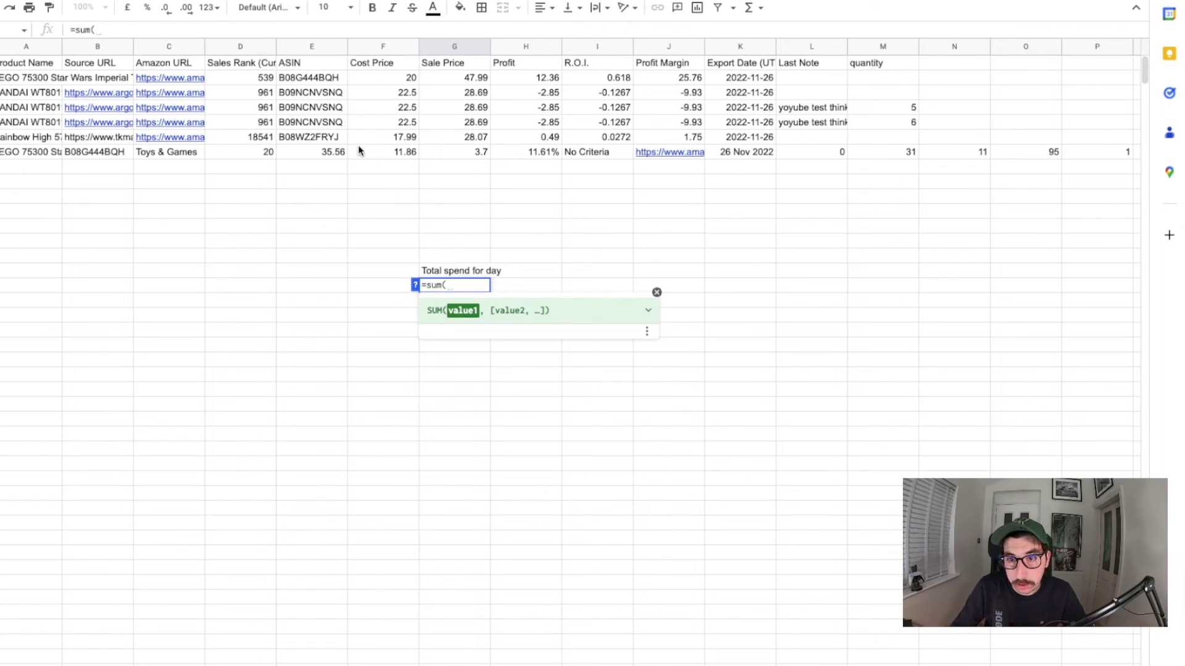
pyautogui.click(412, 107)
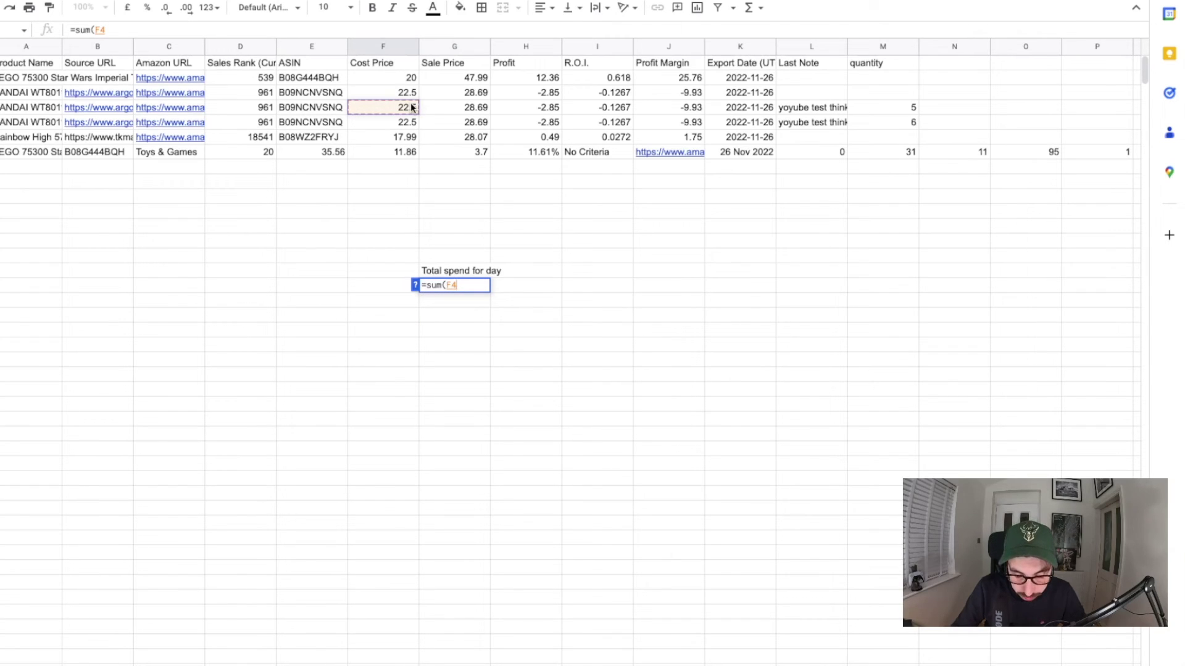
pyautogui.write('*')
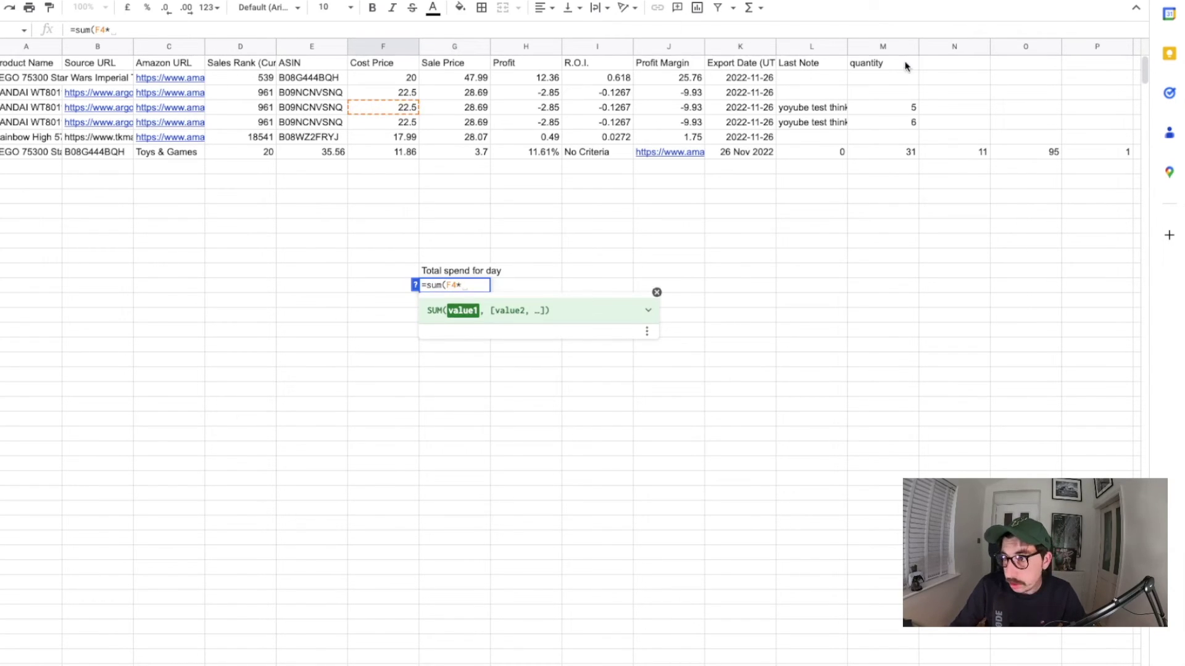
pyautogui.click(908, 107)
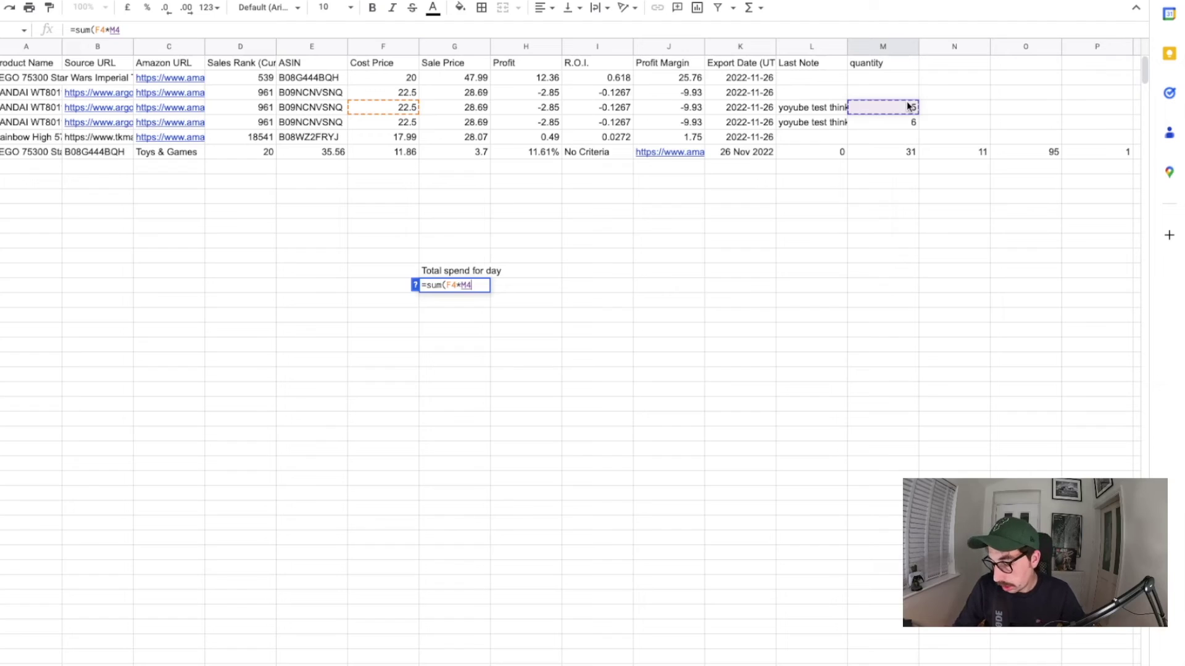
pyautogui.write('+')
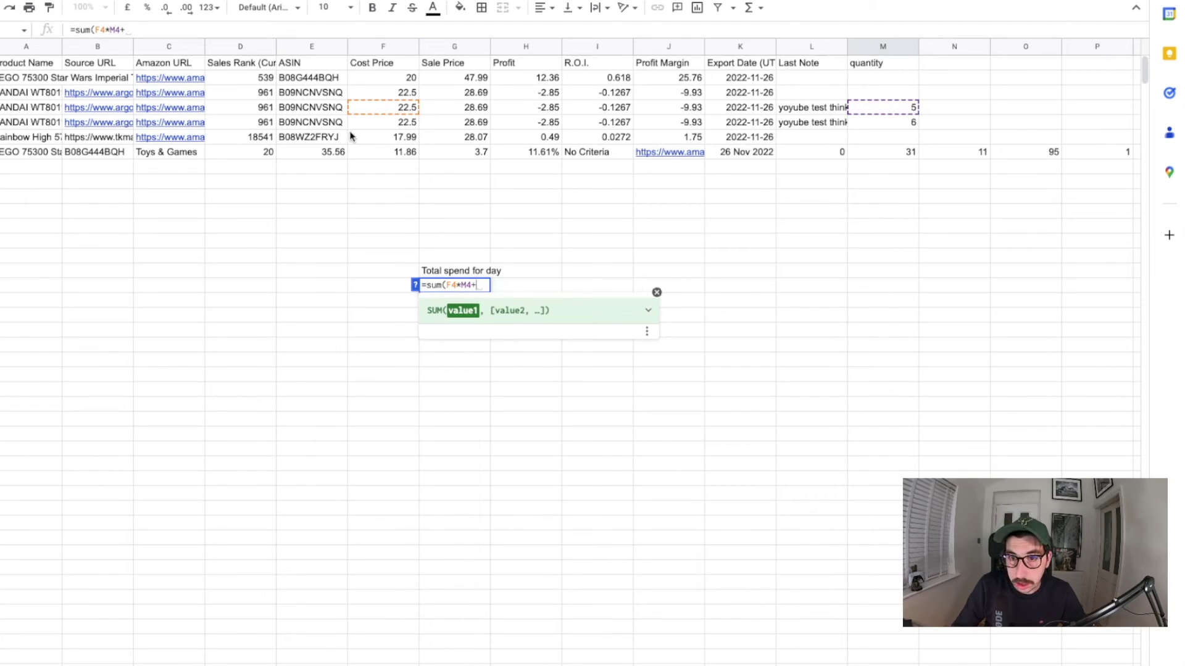
pyautogui.click(372, 124)
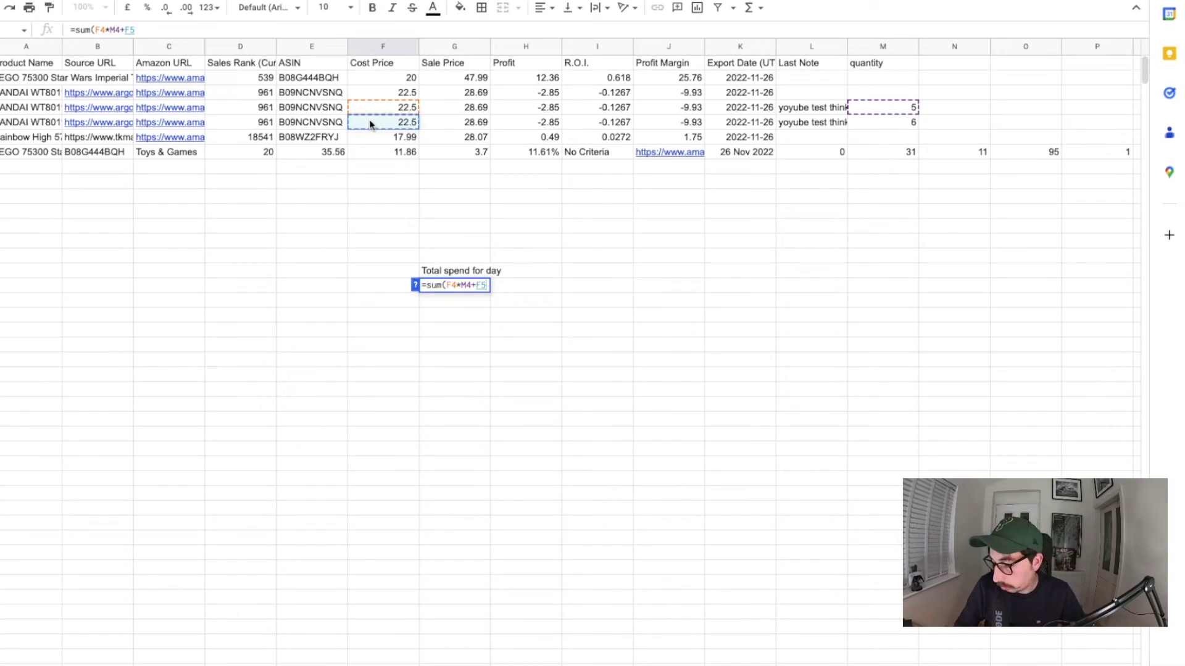
pyautogui.write('*')
pyautogui.click(867, 125)
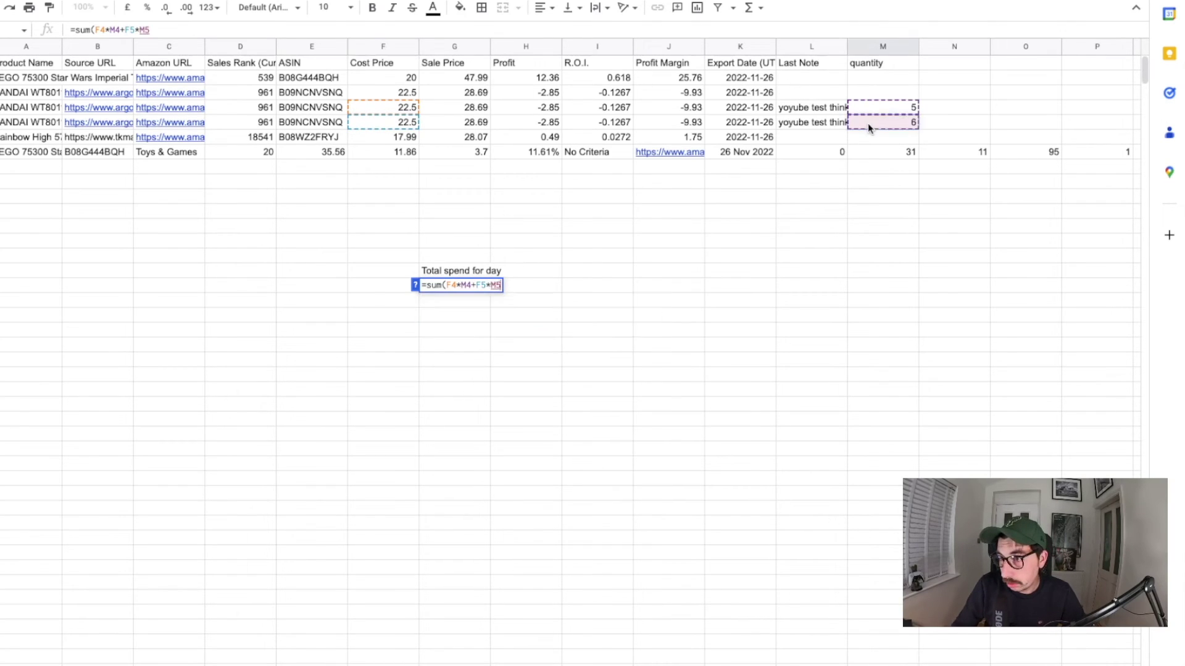
pyautogui.press('Return')
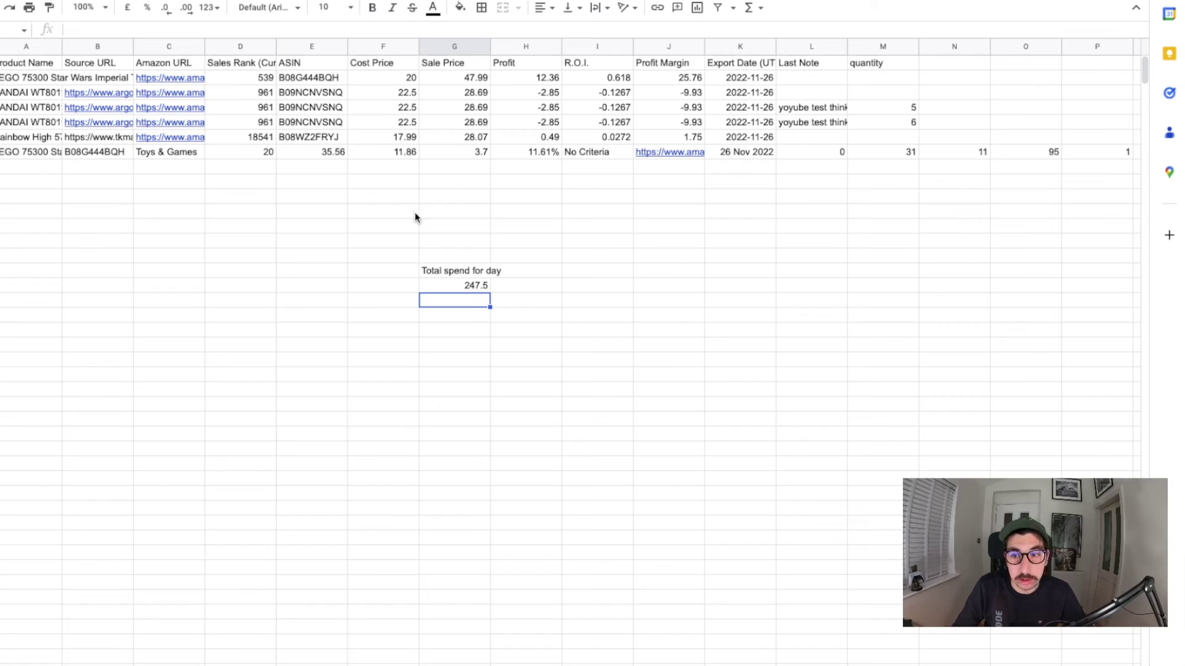
pyautogui.moveTo(415, 212); pyautogui.dragTo(518, 341)
pyautogui.click(716, 286)
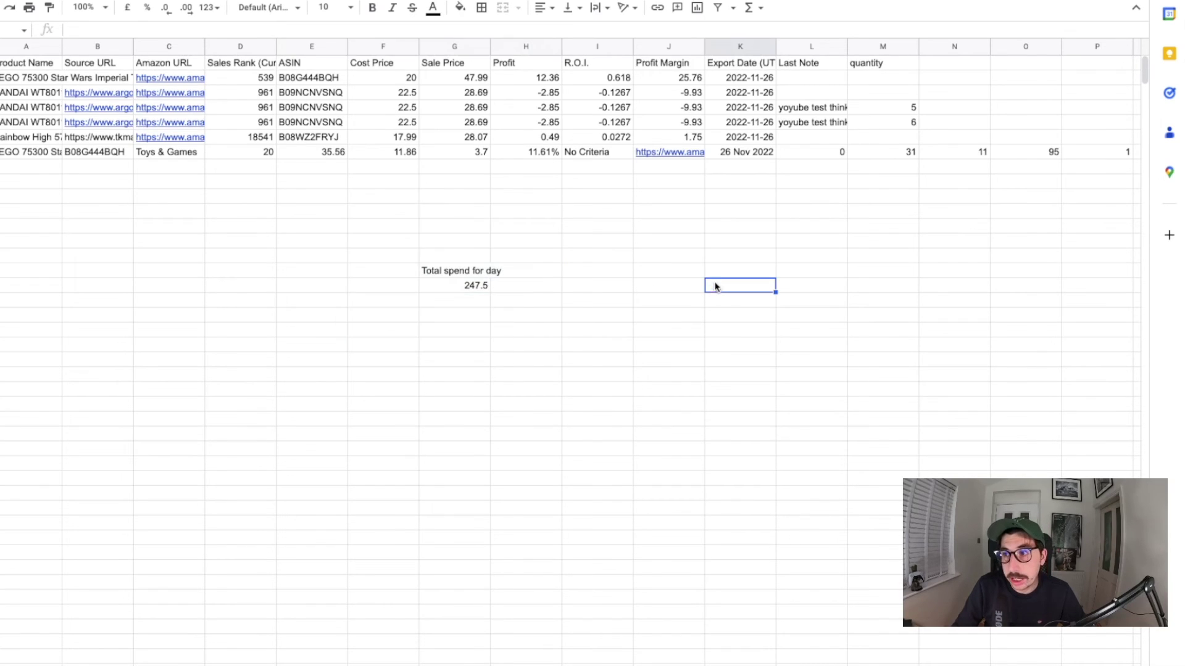
pyautogui.click(968, 67)
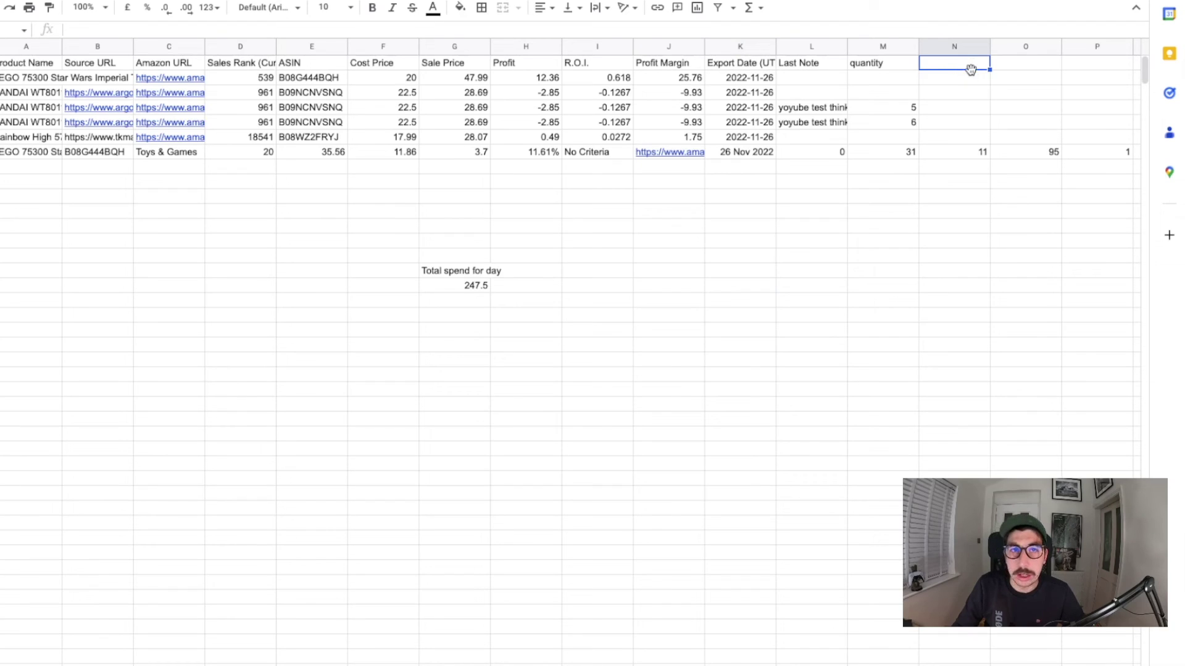